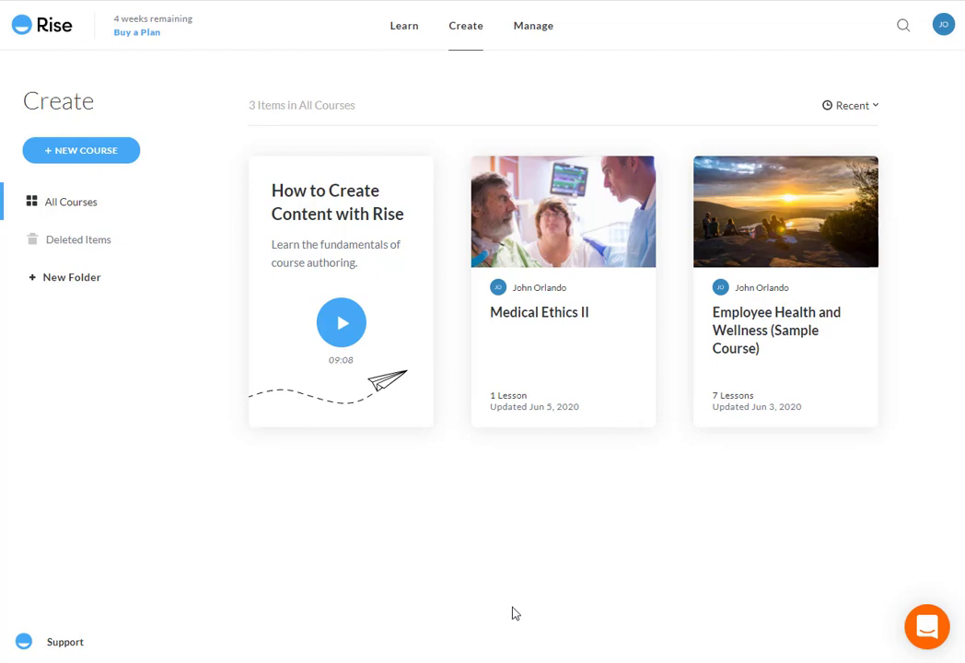
Show the new-course options: Blank course, Business lessons, Templates and Samples.
{"action": "left_click", "coordinate": [95, 152]}
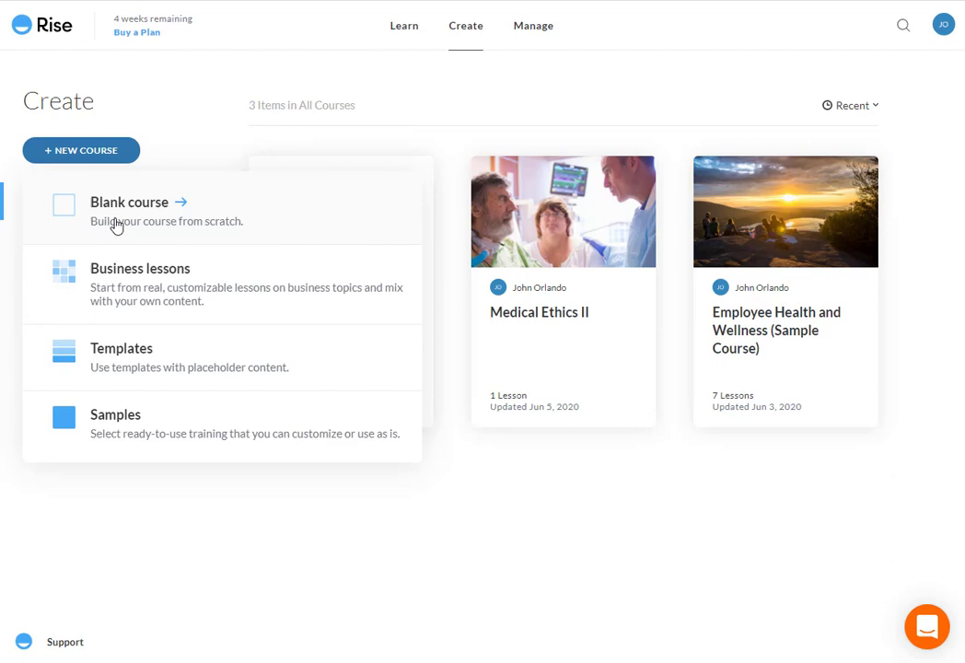
{"action": "left_click", "coordinate": [124, 357]}
{"action": "mouse_move", "coordinate": [327, 356]}
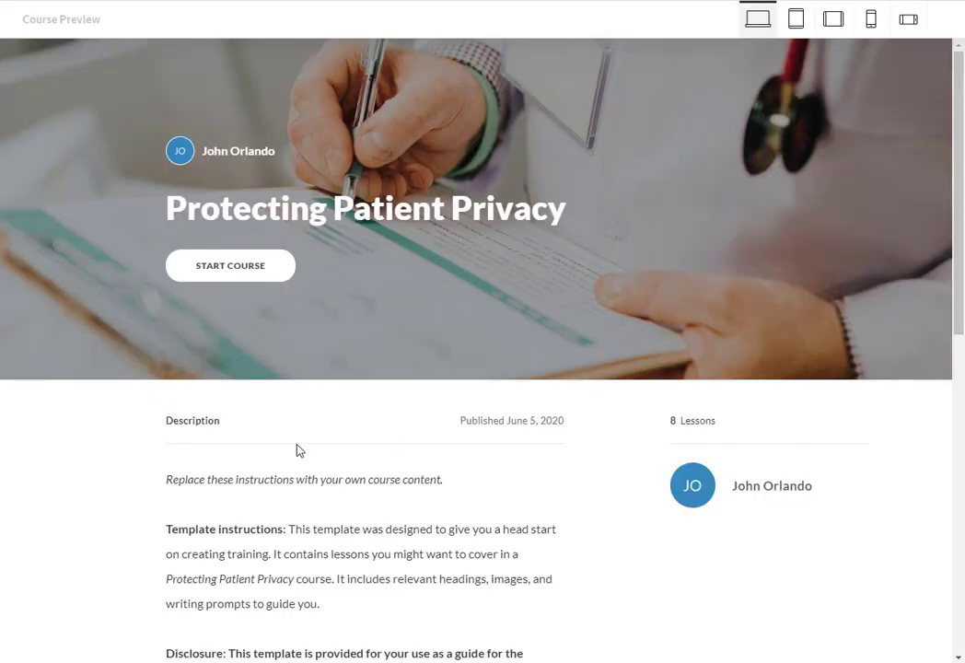
{"action": "scroll", "coordinate": [301, 406], "scroll_direction": "down", "scroll_amount": 1}
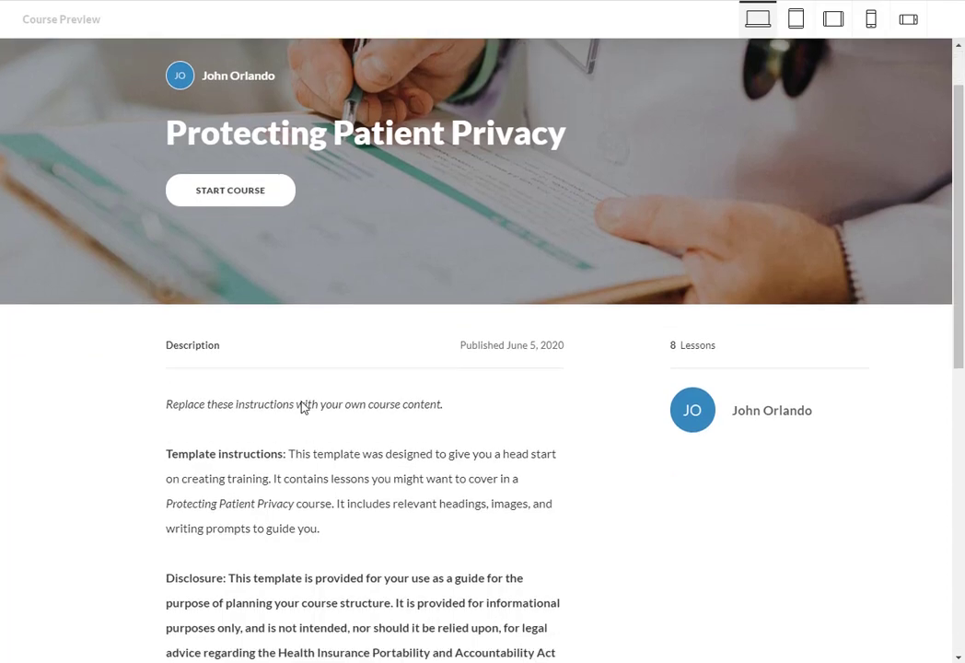
{"action": "scroll", "coordinate": [304, 407], "scroll_direction": "down", "scroll_amount": 8}
{"action": "scroll", "coordinate": [302, 401], "scroll_direction": "down", "scroll_amount": 1}
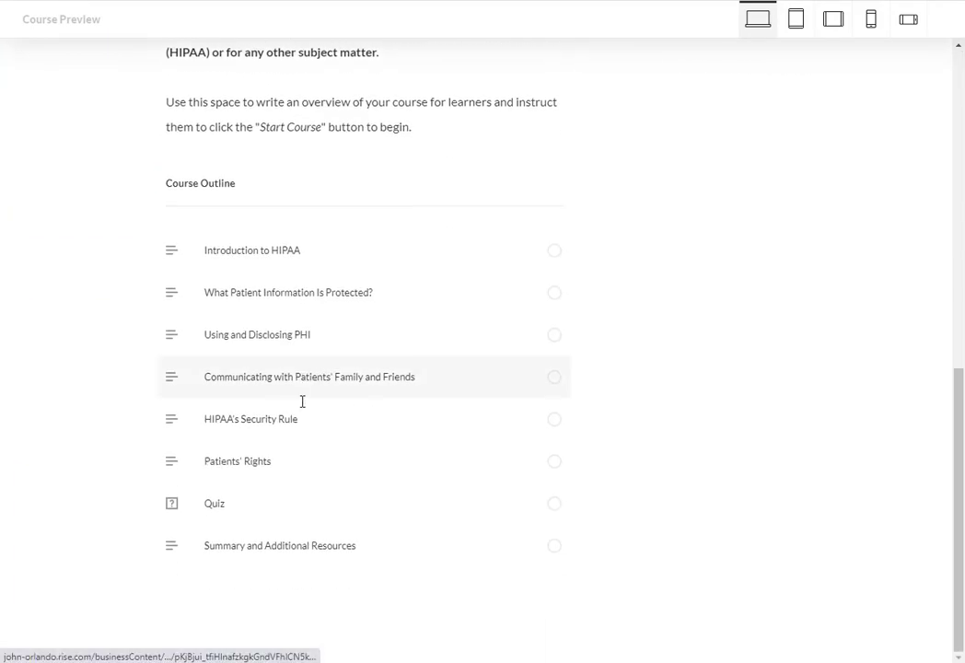
{"action": "scroll", "coordinate": [302, 402], "scroll_direction": "up", "scroll_amount": 6}
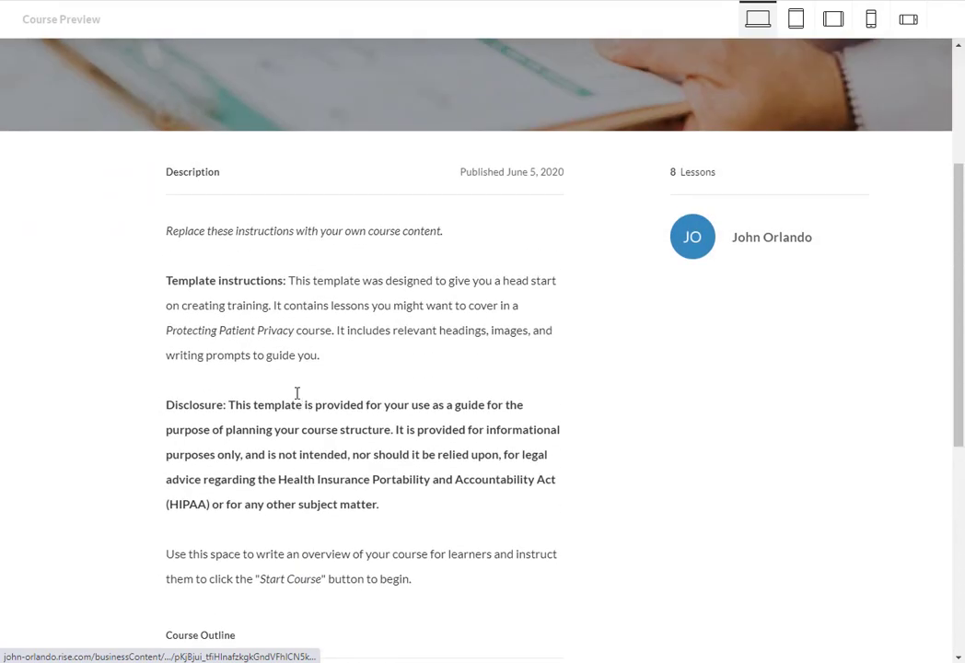
{"action": "scroll", "coordinate": [257, 368], "scroll_direction": "down", "scroll_amount": 3}
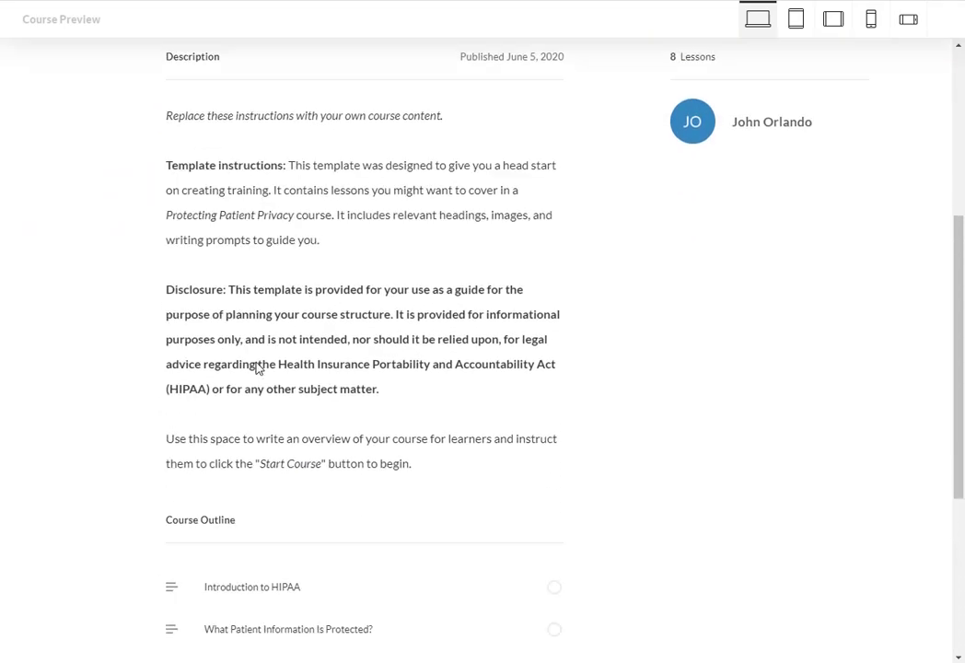
{"action": "scroll", "coordinate": [258, 368], "scroll_direction": "down", "scroll_amount": 3}
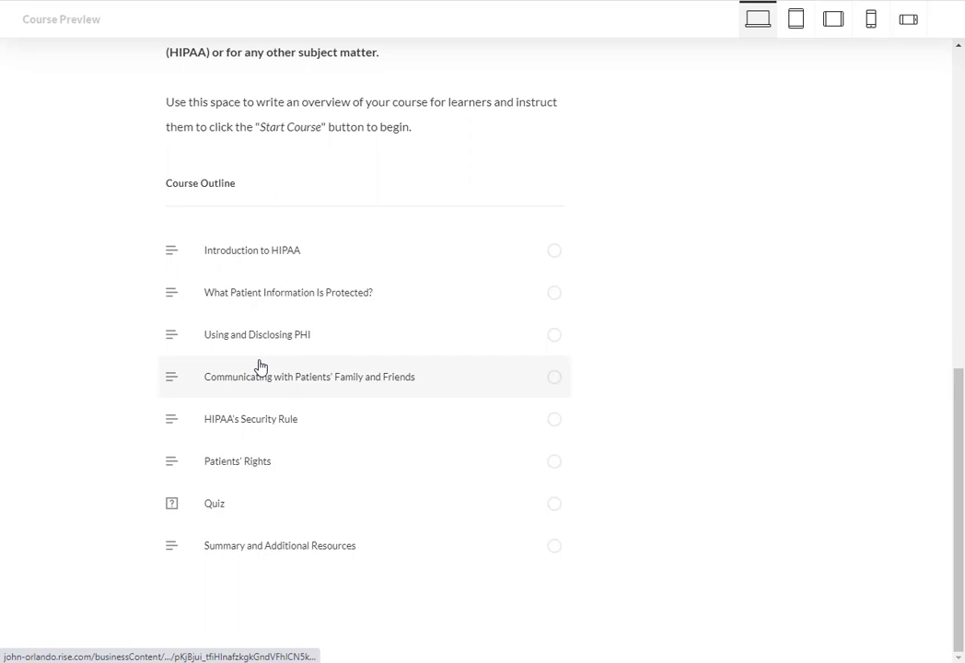
{"action": "scroll", "coordinate": [260, 368], "scroll_direction": "up", "scroll_amount": 9}
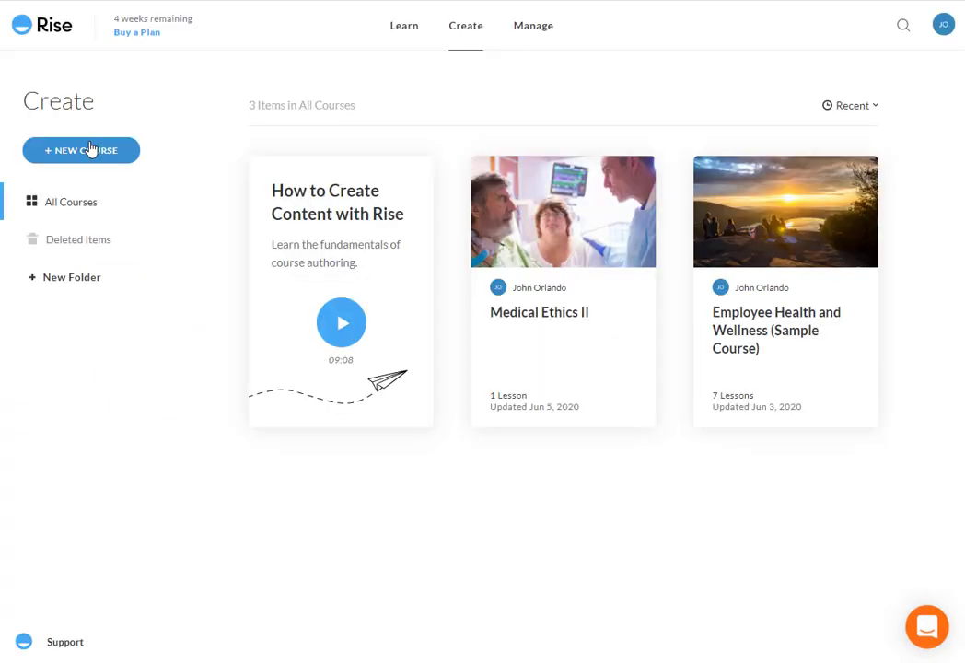
Start a blank course titled 'Medical Ethics'.
{"action": "left_click", "coordinate": [89, 152]}
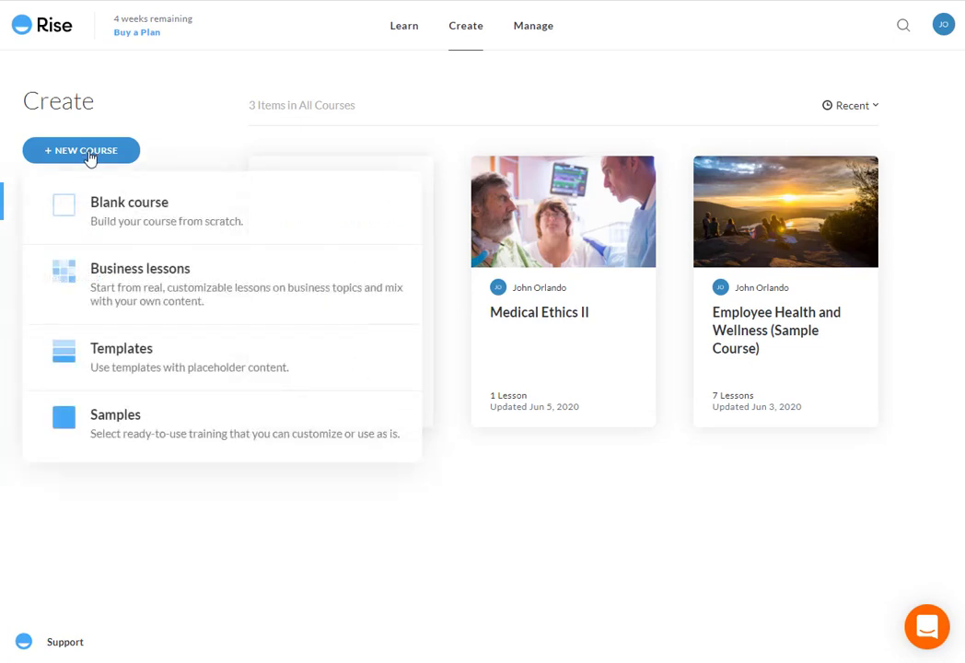
{"action": "left_click", "coordinate": [107, 211]}
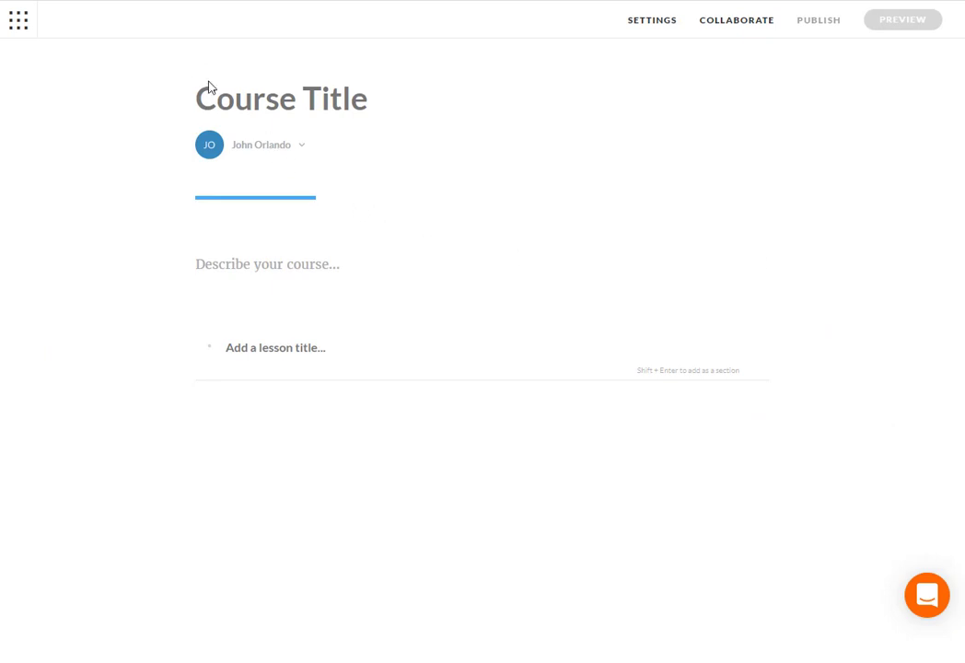
{"action": "left_click", "coordinate": [200, 96]}
{"action": "type", "text": "Medical Ethics"}
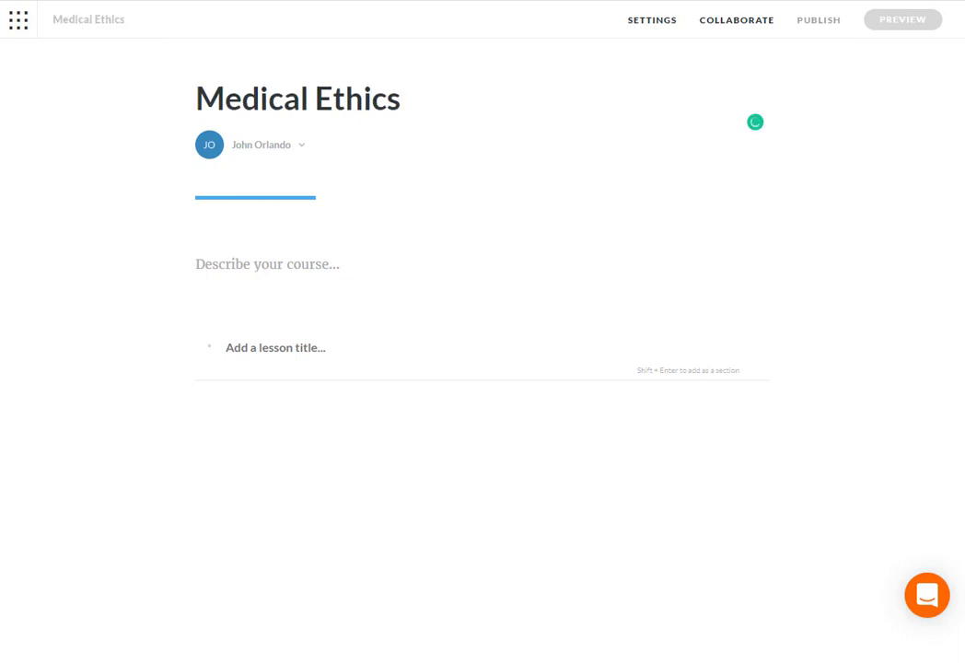
Paste in the course description about examining real-life medical ethics cases.
{"action": "left_click", "coordinate": [200, 265]}
{"action": "right_click", "coordinate": [200, 264]}
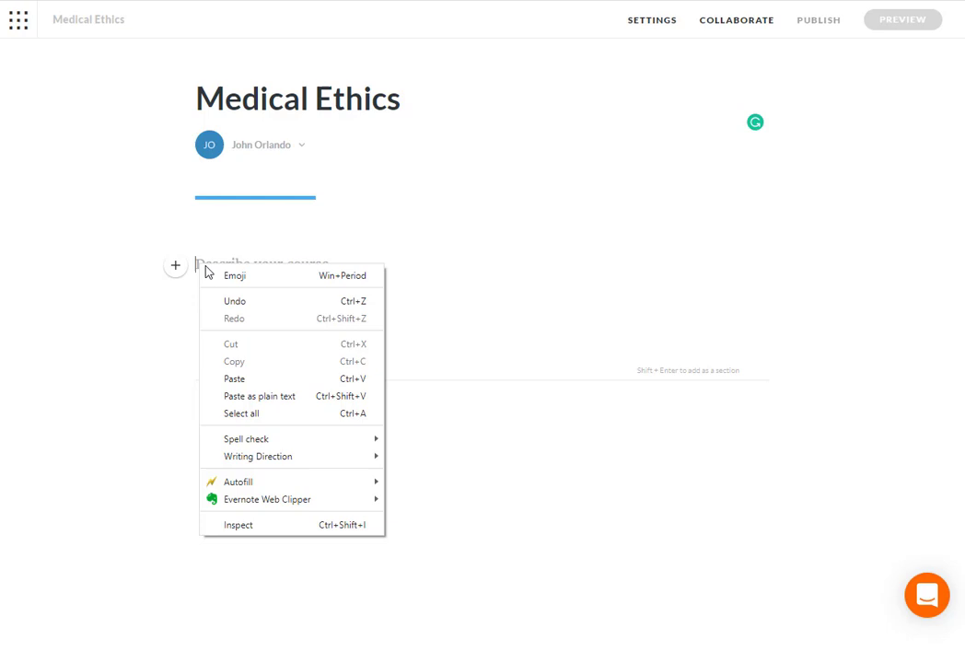
{"action": "left_click", "coordinate": [255, 388]}
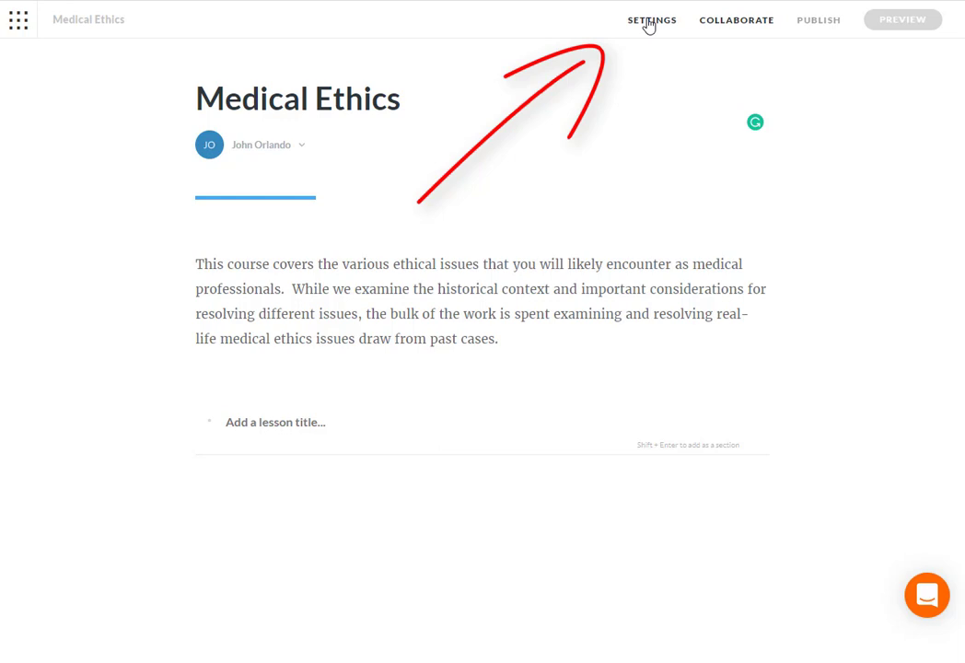
In course settings, browse the built-in cover photo gallery and leave without choosing one.
{"action": "left_click", "coordinate": [649, 20]}
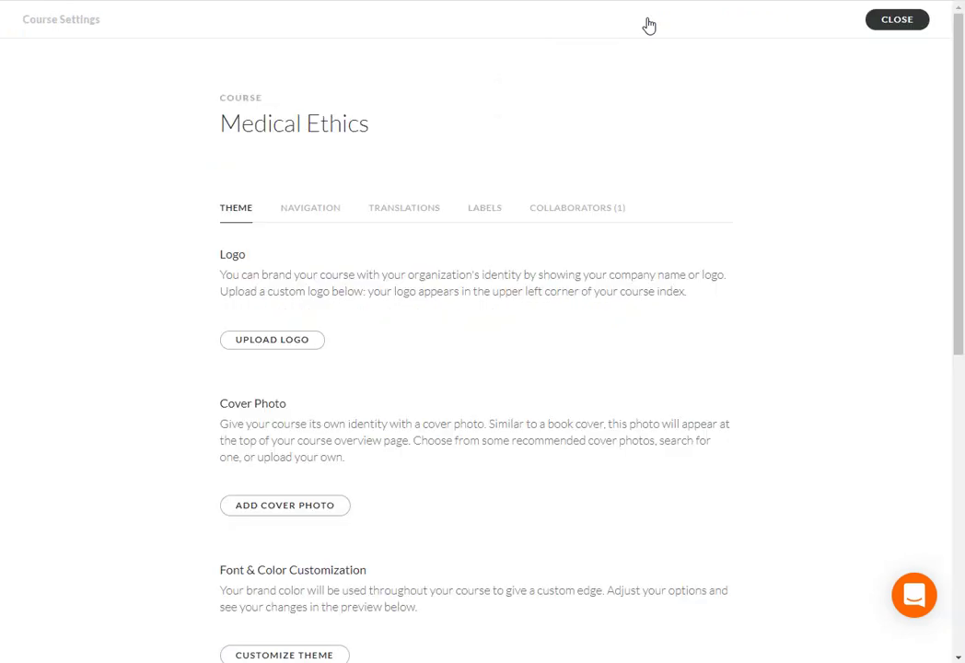
{"action": "scroll", "coordinate": [204, 331], "scroll_direction": "down", "scroll_amount": 1}
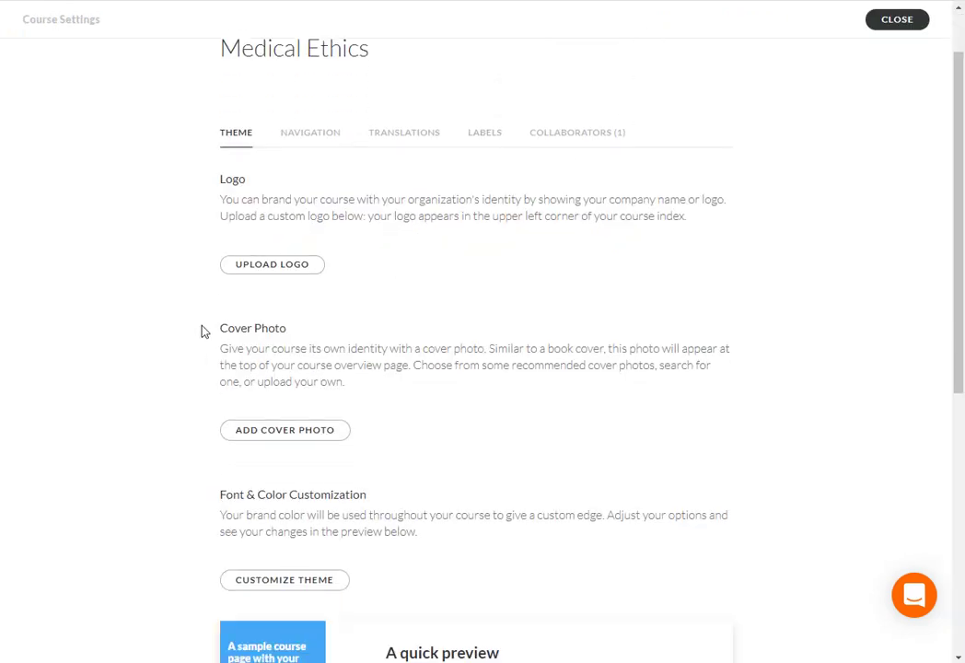
{"action": "scroll", "coordinate": [150, 339], "scroll_direction": "down", "scroll_amount": 1}
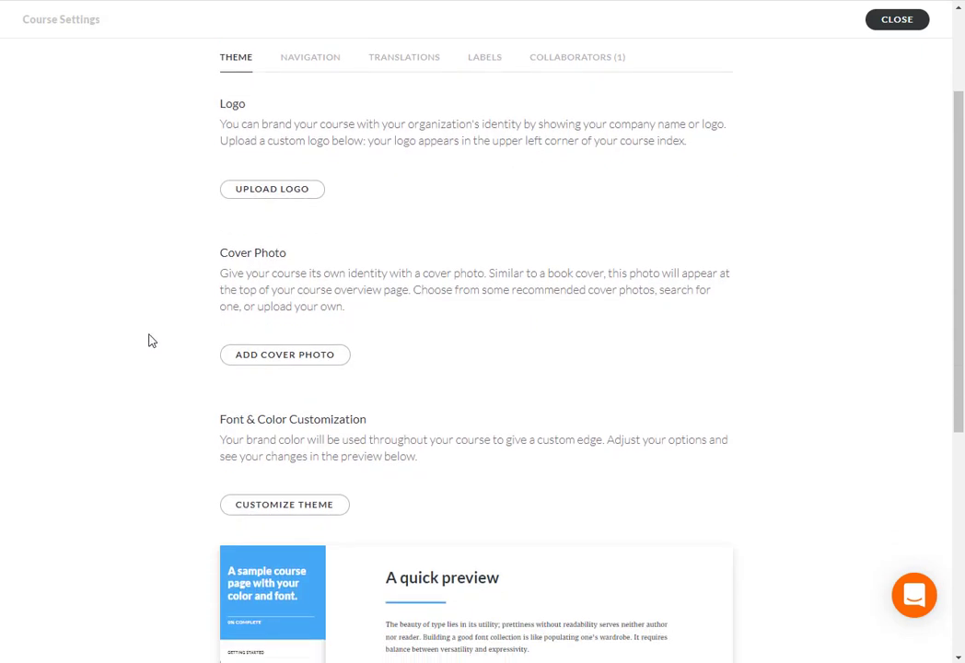
{"action": "left_click", "coordinate": [254, 360]}
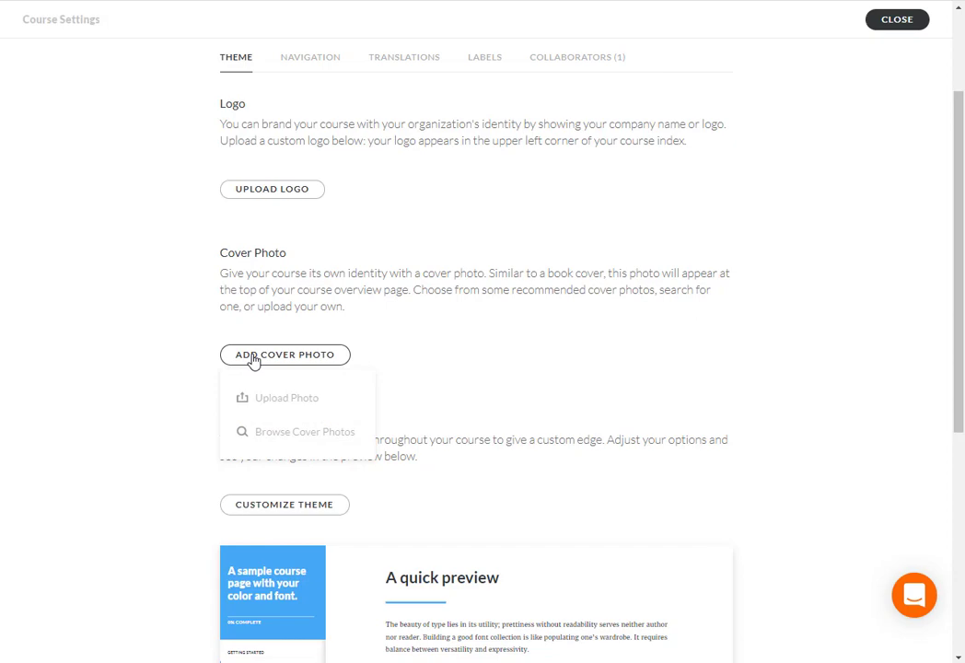
{"action": "left_click", "coordinate": [265, 436]}
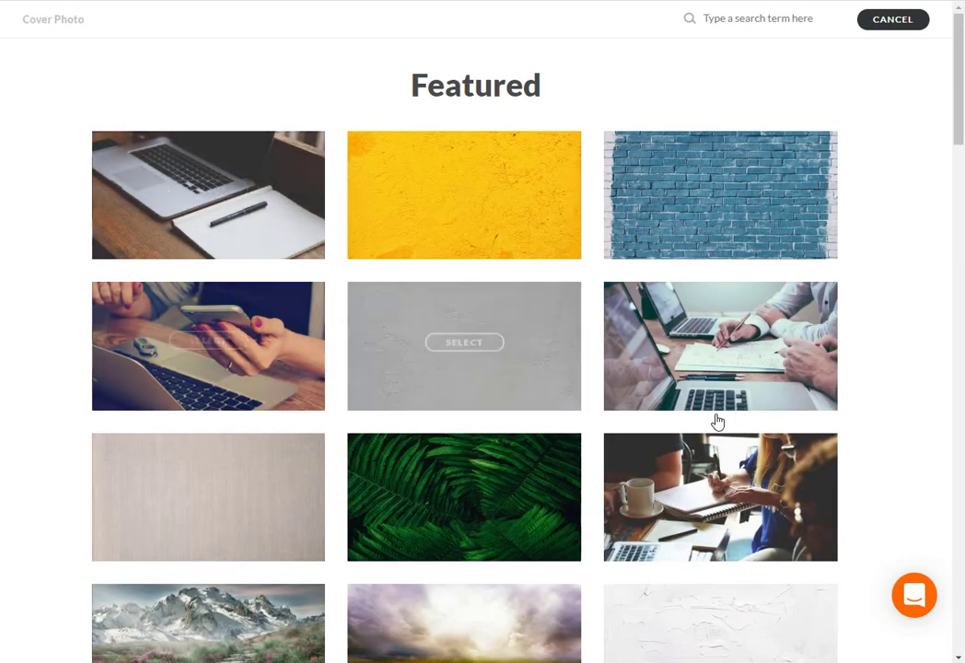
{"action": "scroll", "coordinate": [439, 437], "scroll_direction": "down", "scroll_amount": 2}
{"action": "scroll", "coordinate": [422, 443], "scroll_direction": "down", "scroll_amount": 3}
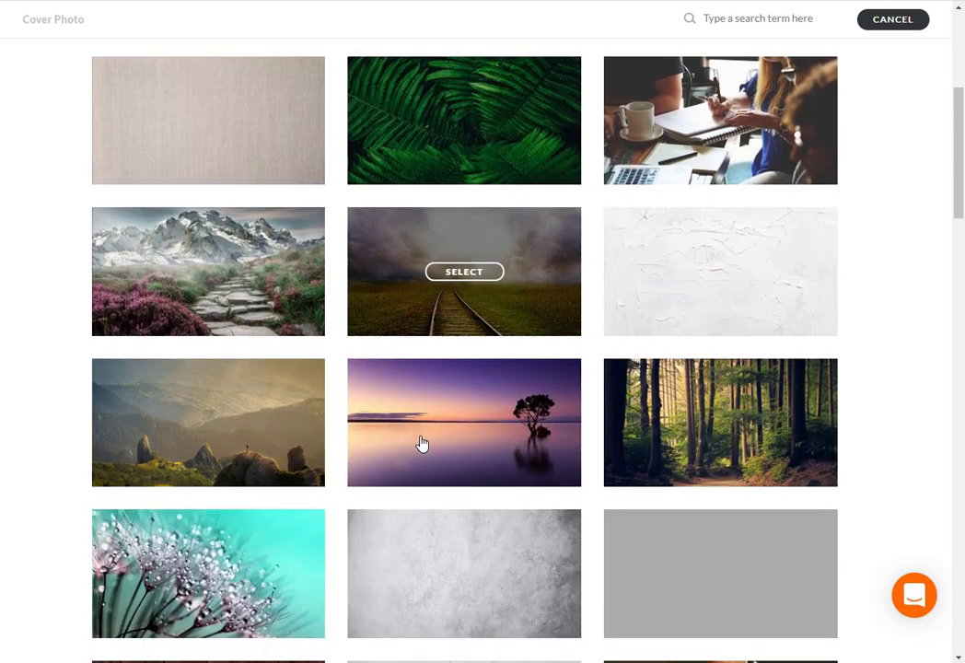
{"action": "scroll", "coordinate": [422, 442], "scroll_direction": "up", "scroll_amount": 4}
{"action": "scroll", "coordinate": [420, 445], "scroll_direction": "up", "scroll_amount": 1}
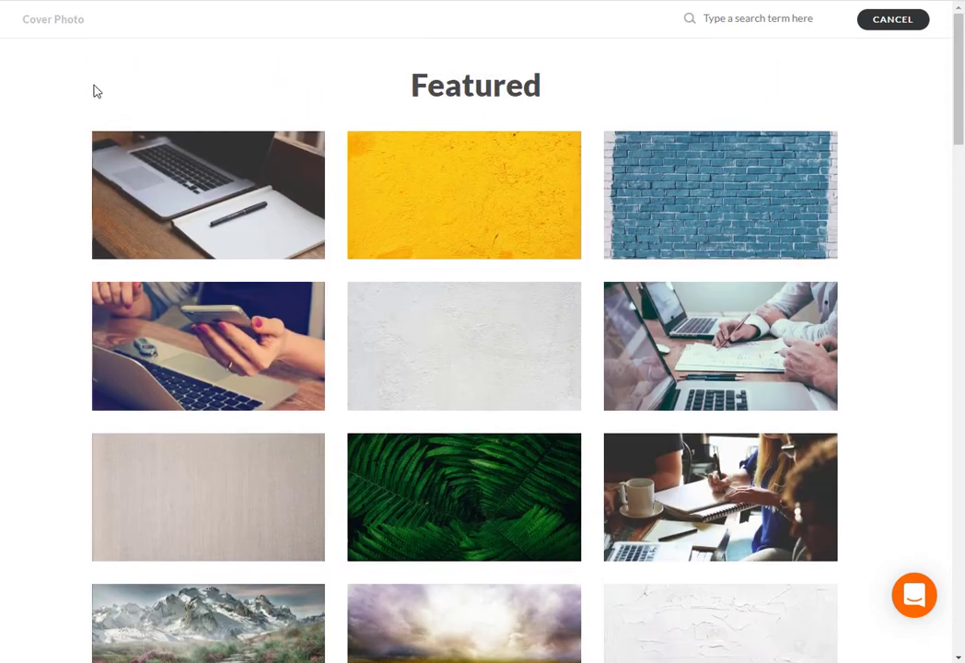
{"action": "key", "text": "Escape"}
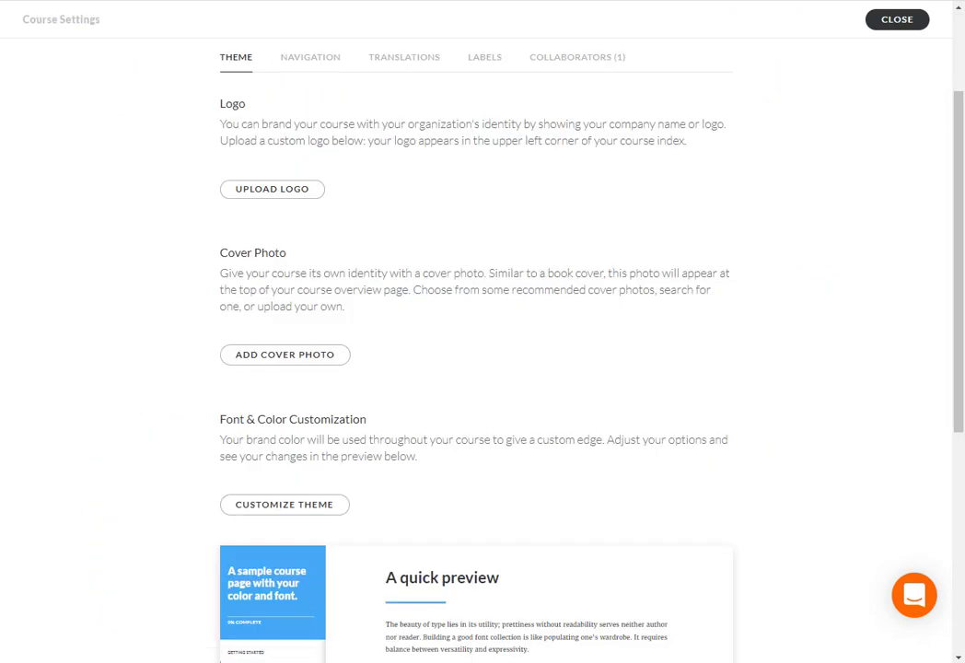
Upload Patient Family Doctor 2.jpg from the computer as the cover photo.
{"action": "left_click", "coordinate": [292, 357]}
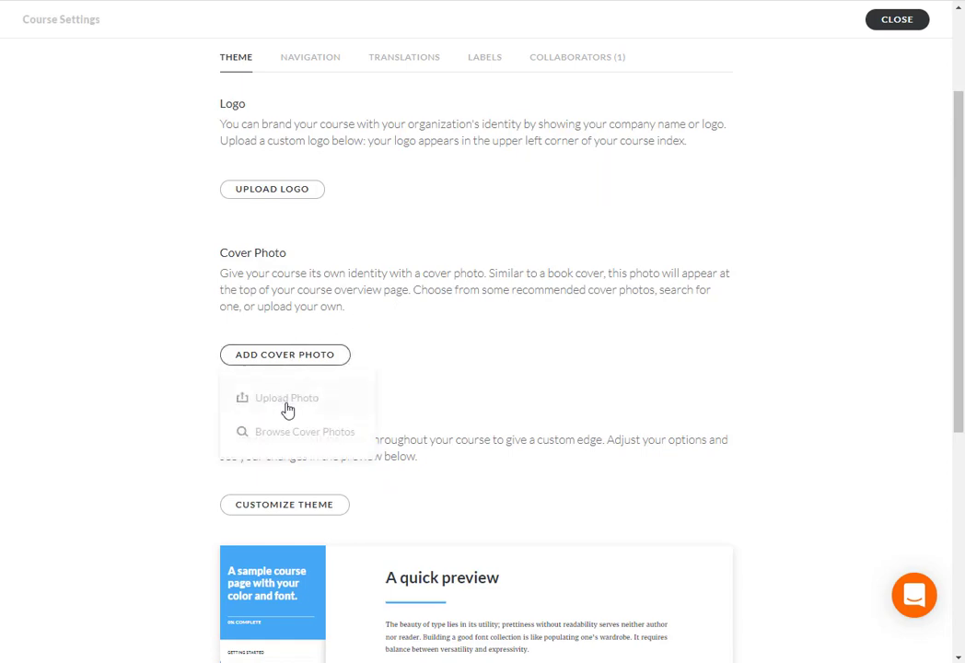
{"action": "left_click", "coordinate": [290, 402]}
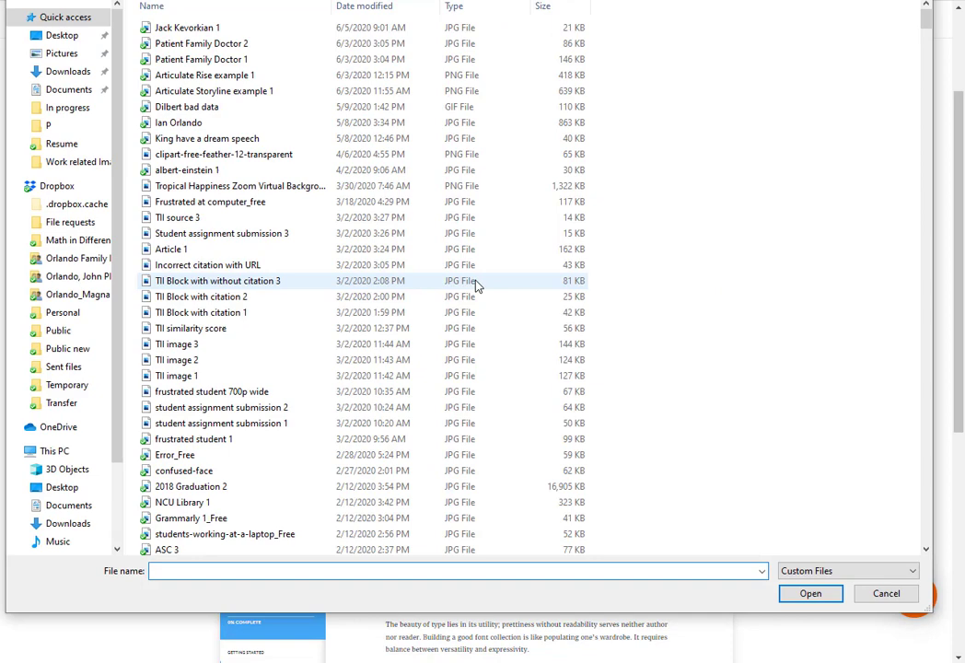
{"action": "double_click", "coordinate": [258, 35]}
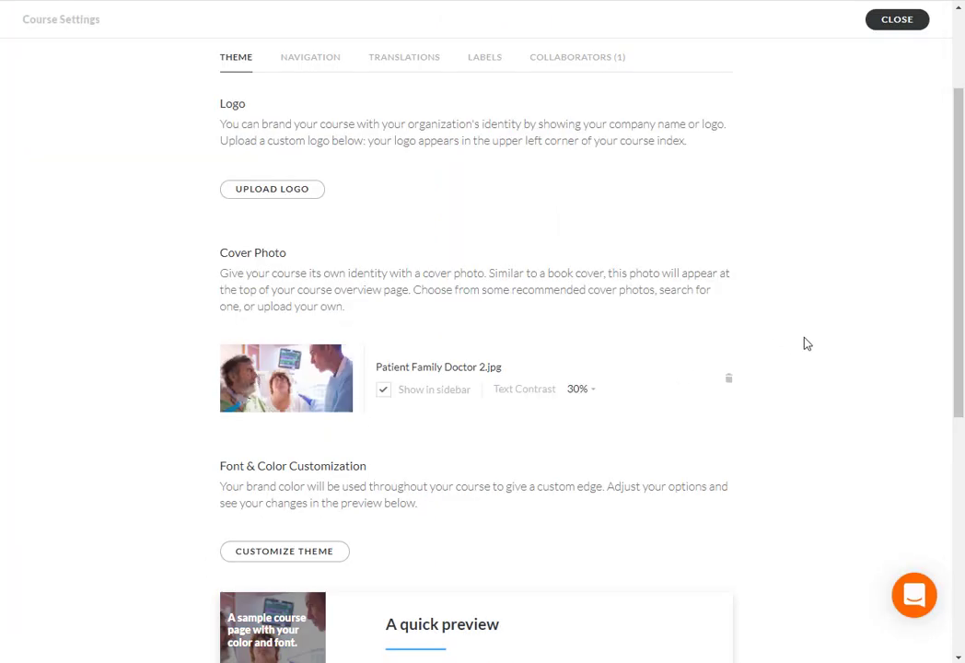
{"action": "scroll", "coordinate": [804, 344], "scroll_direction": "down", "scroll_amount": 5}
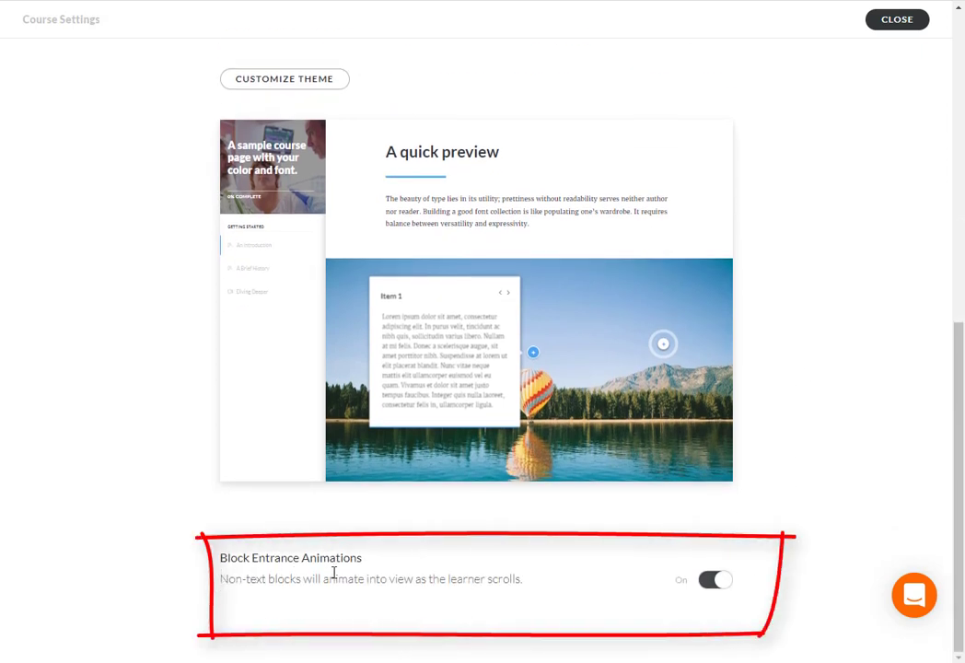
{"action": "left_click", "coordinate": [706, 582]}
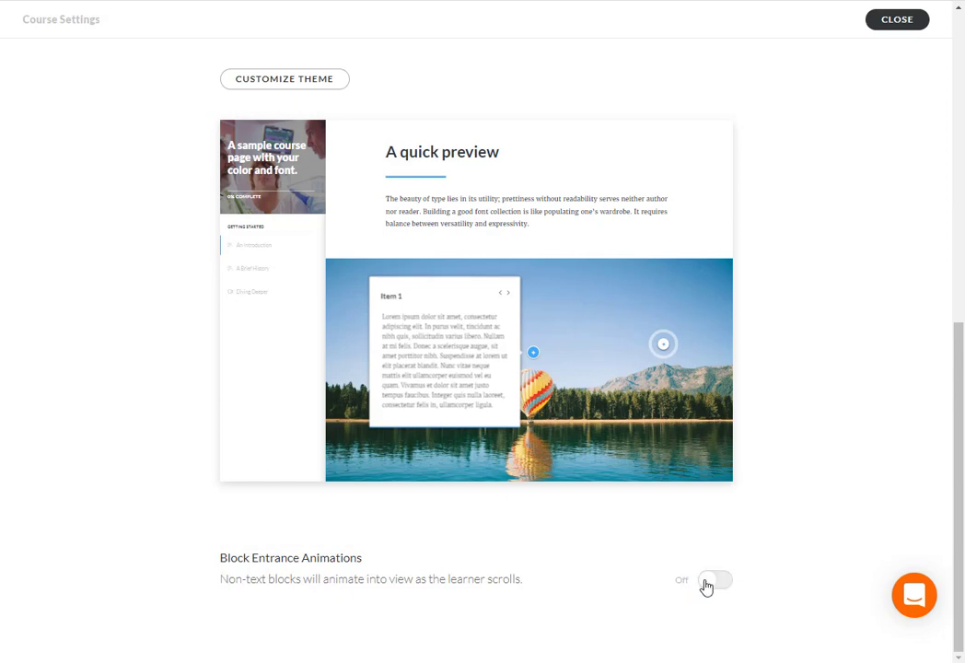
{"action": "left_click", "coordinate": [726, 584]}
{"action": "scroll", "coordinate": [814, 492], "scroll_direction": "up", "scroll_amount": 10}
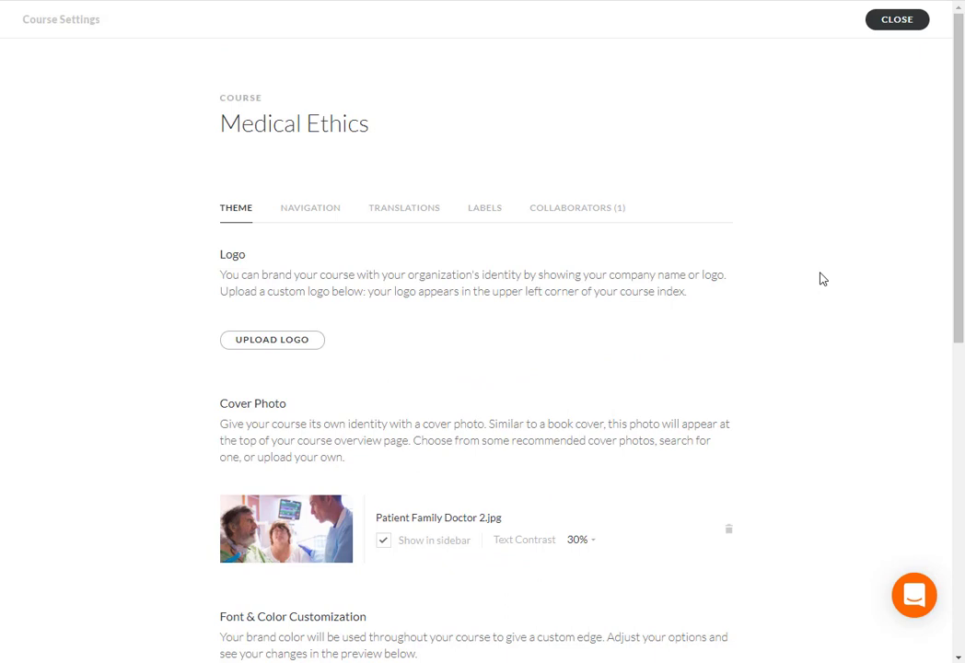
Add a standard lesson titled 'Surrogate Decision-Making' and open it in the lesson editor.
{"action": "left_click", "coordinate": [897, 20]}
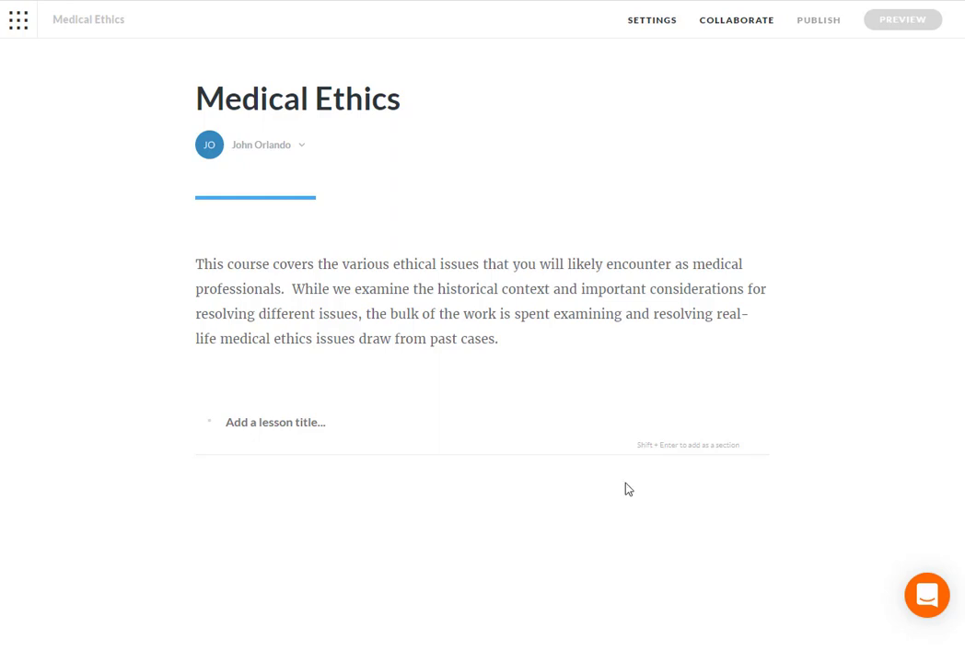
{"action": "right_click", "coordinate": [235, 424]}
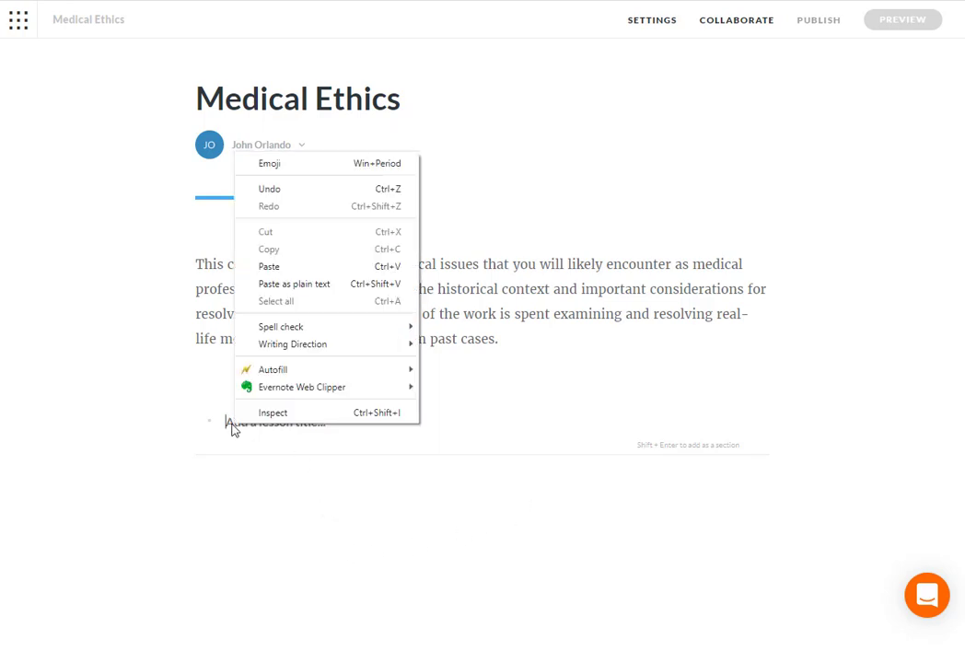
{"action": "left_click", "coordinate": [261, 267]}
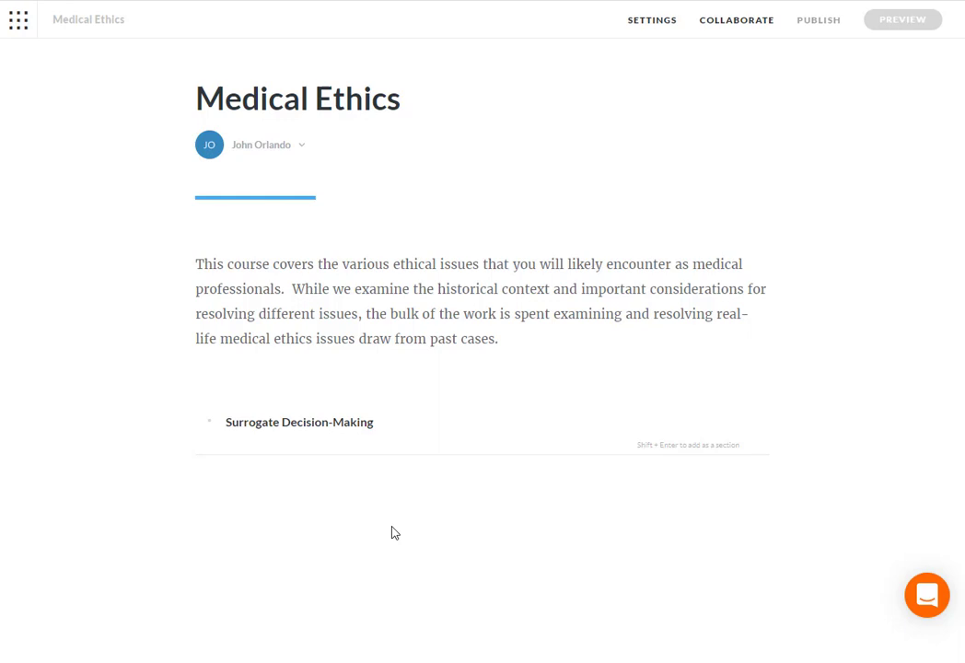
{"action": "key", "text": "Return"}
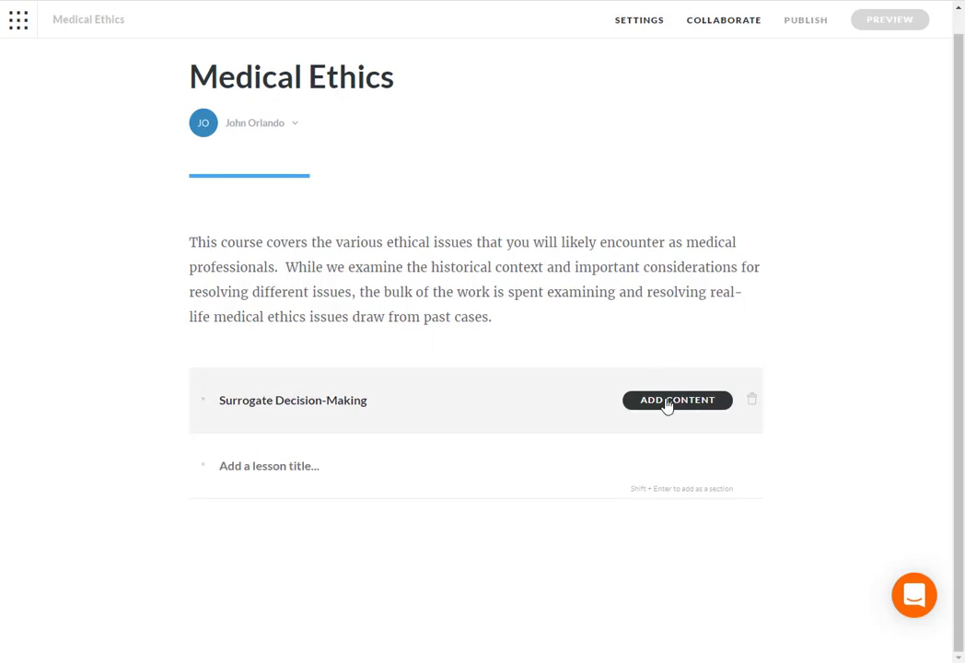
{"action": "left_click", "coordinate": [667, 403]}
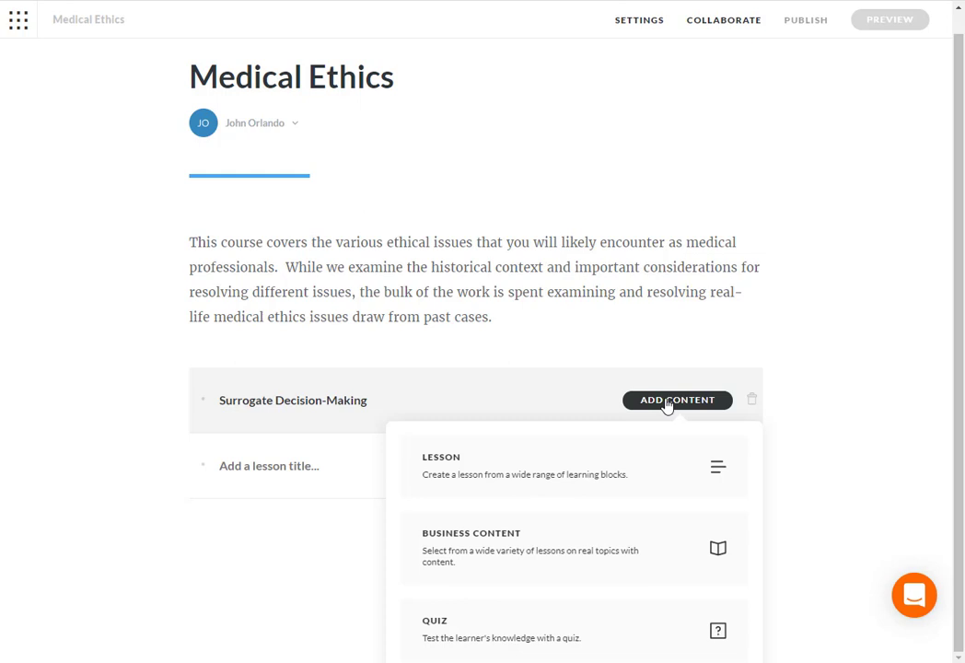
{"action": "left_click", "coordinate": [460, 442]}
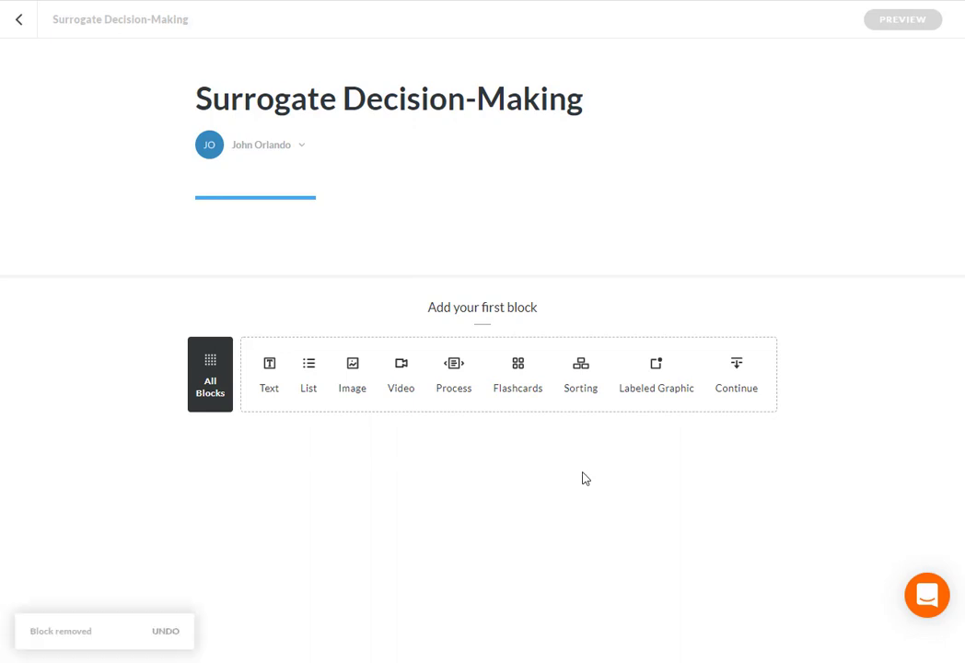
Insert a Quote B style block from the Block Library's Quote category.
{"action": "left_click", "coordinate": [211, 367]}
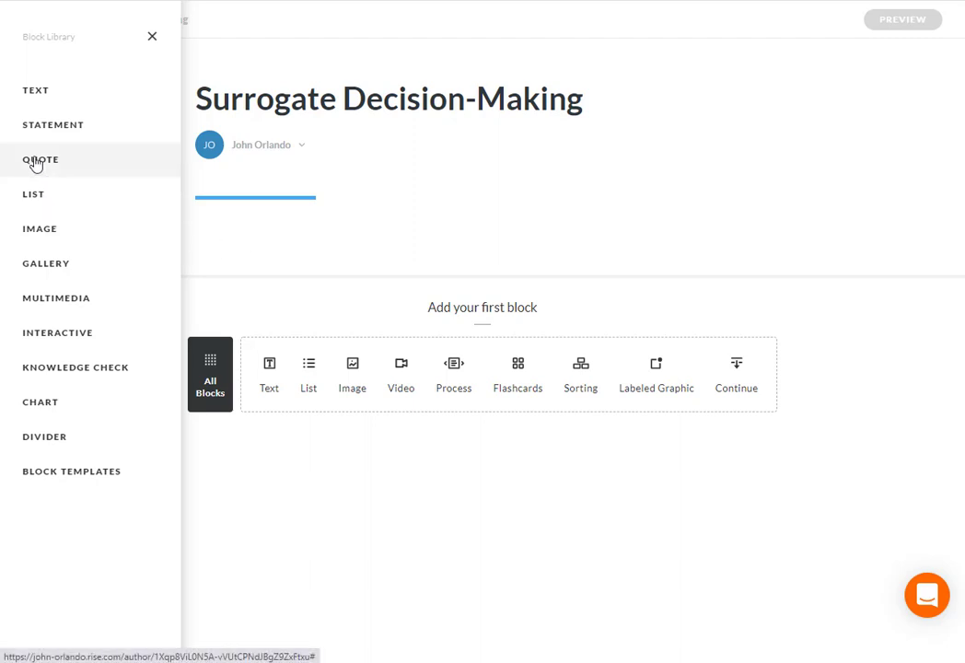
{"action": "left_click", "coordinate": [42, 161]}
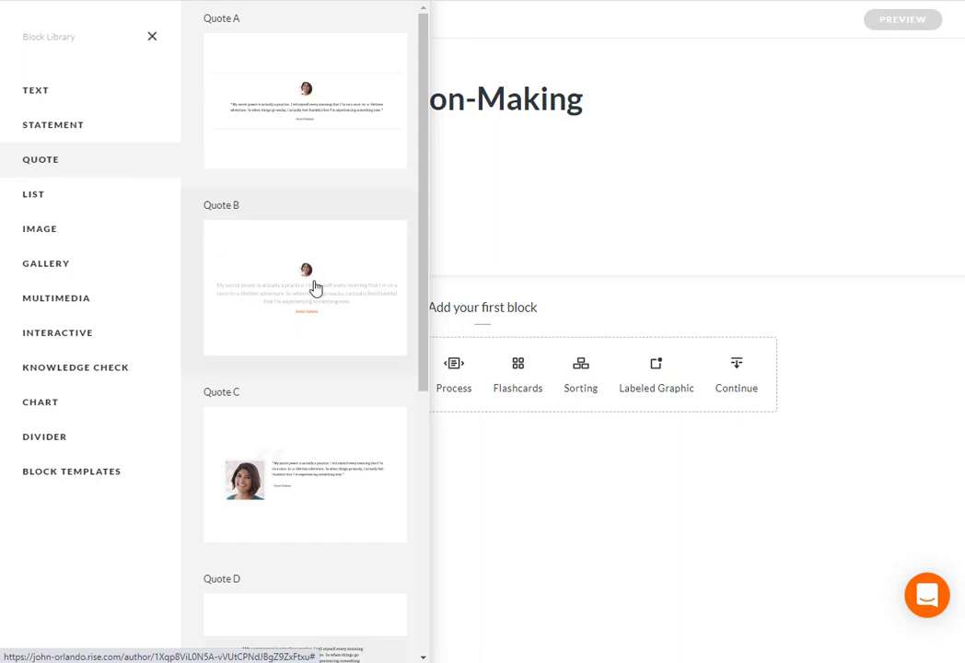
{"action": "scroll", "coordinate": [315, 289], "scroll_direction": "down", "scroll_amount": 3}
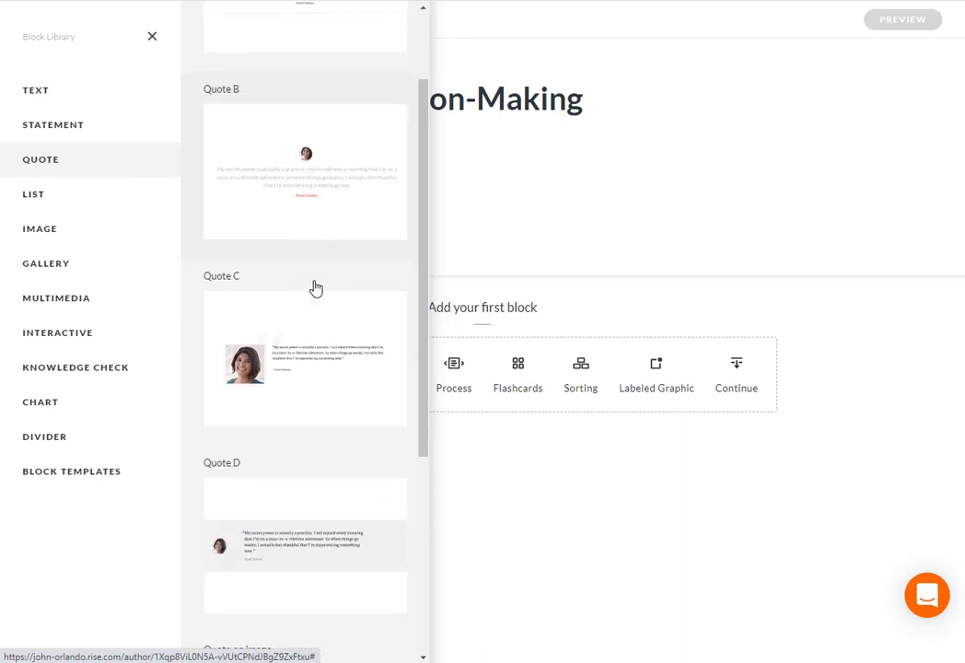
{"action": "scroll", "coordinate": [315, 288], "scroll_direction": "up", "scroll_amount": 3}
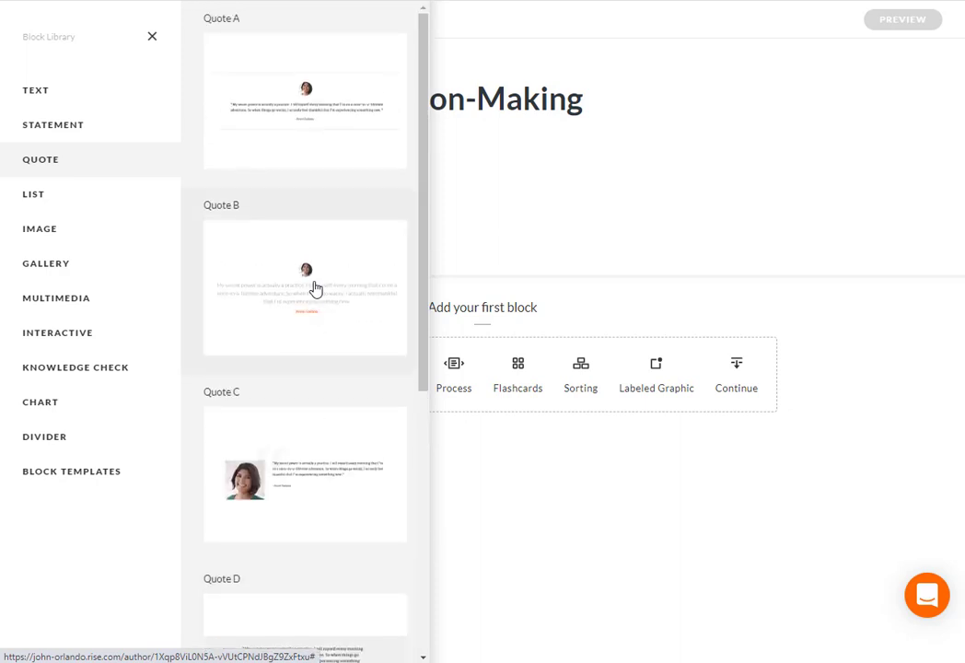
{"action": "left_click", "coordinate": [315, 288]}
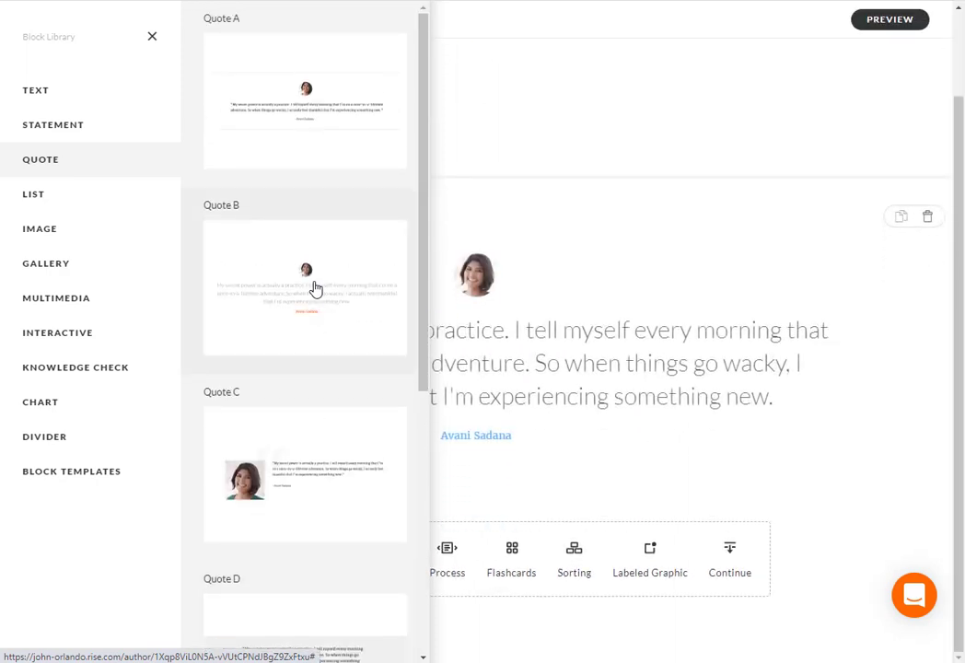
Swap in the 'quixotically trying to conquer death' quote and cite Prescription: Medicide.
{"action": "left_click", "coordinate": [154, 39]}
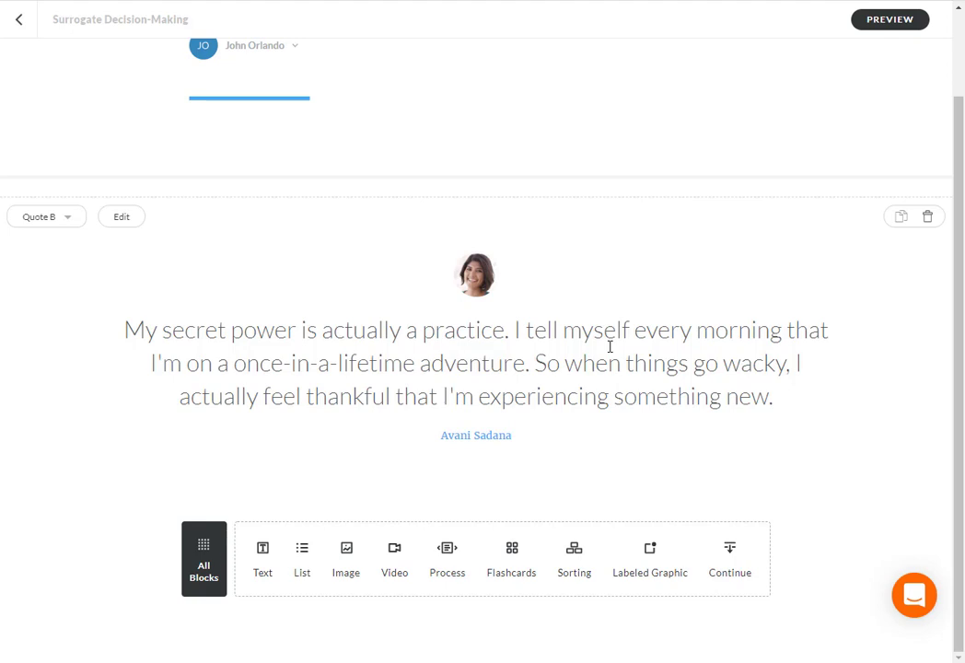
{"action": "right_click", "coordinate": [125, 329]}
{"action": "left_click", "coordinate": [156, 443]}
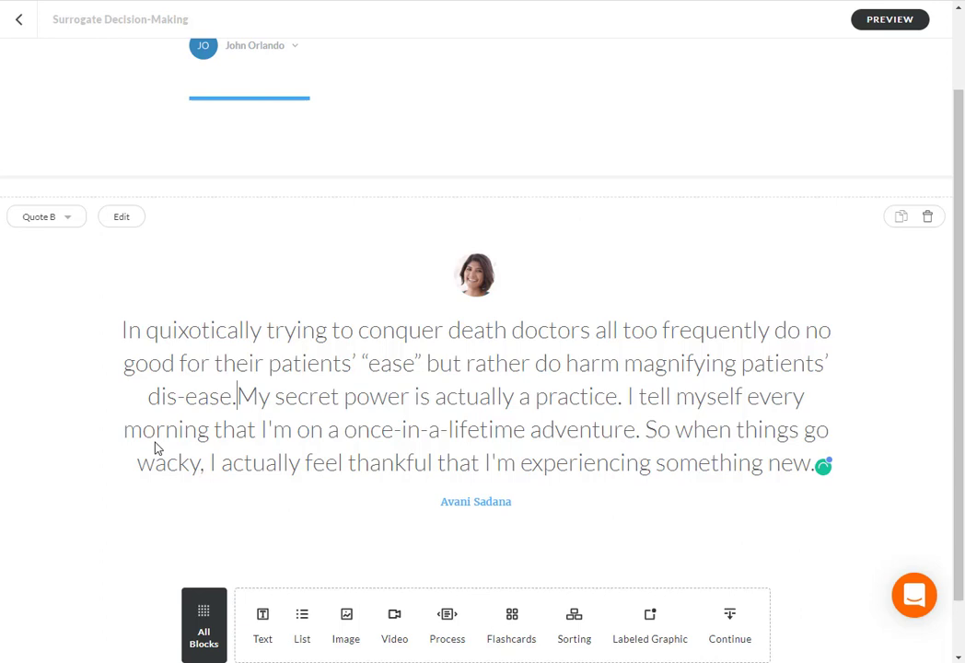
{"action": "mouse_move", "coordinate": [239, 396]}
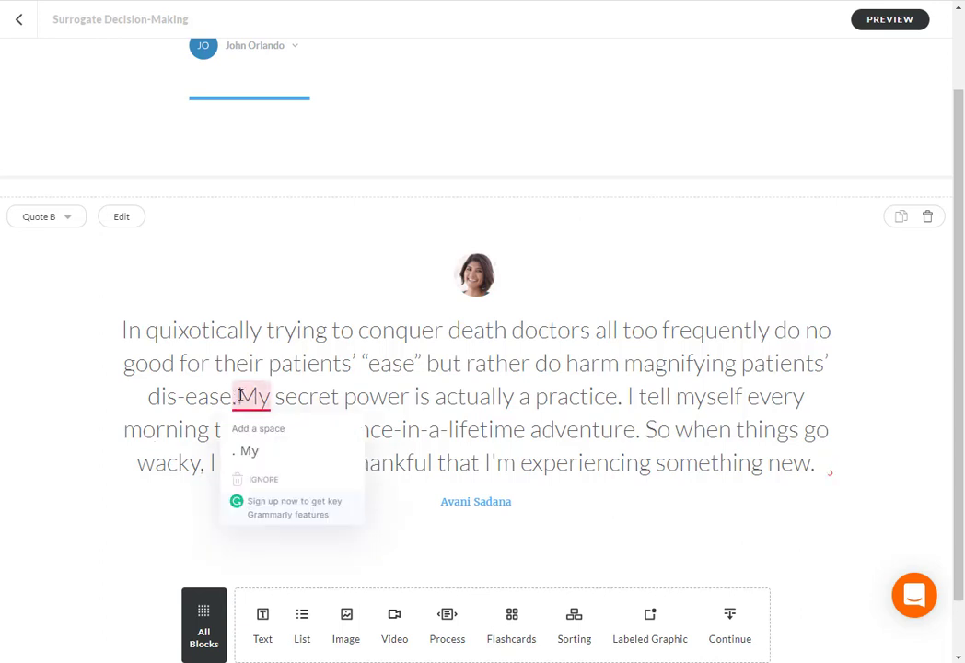
{"action": "left_click_drag", "start_coordinate": [238, 396], "coordinate": [823, 455]}
{"action": "key", "text": "BackSpace"}
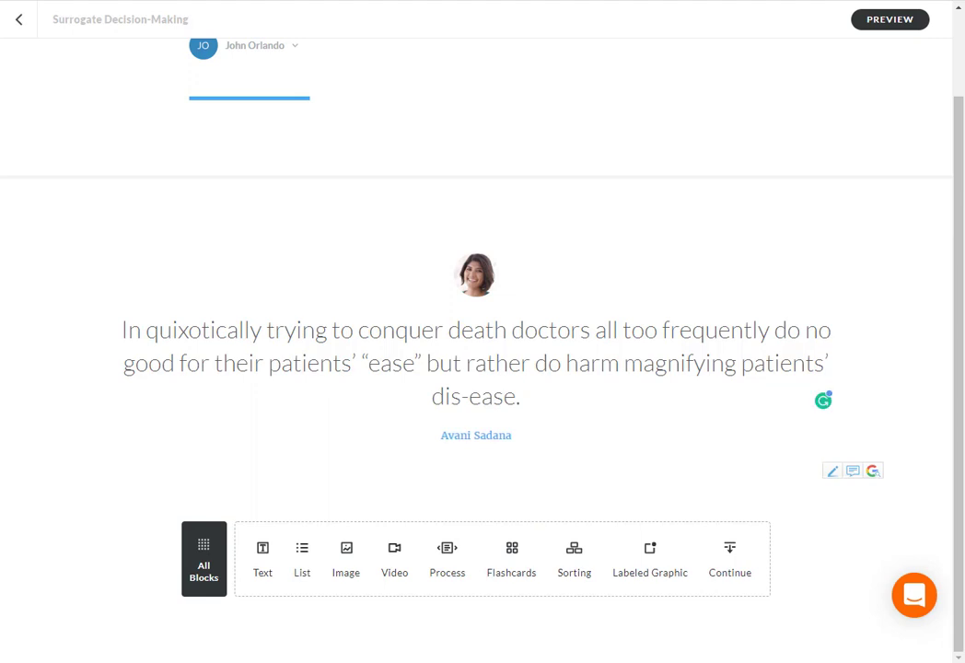
{"action": "triple_click", "coordinate": [447, 433]}
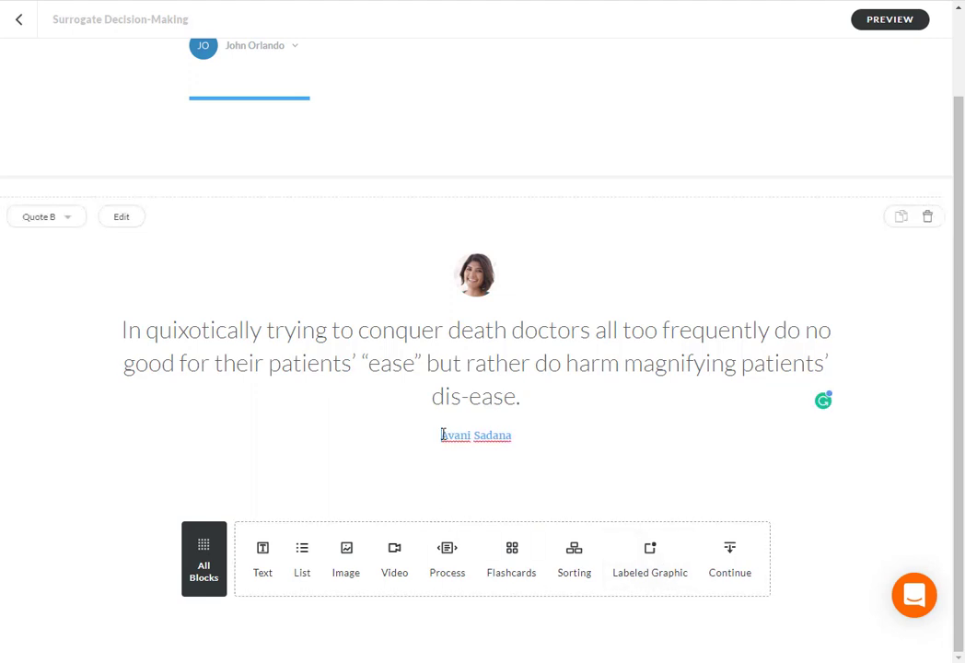
{"action": "type", "text": "Jack Kevorkian, Prescription: Medicide: The Goodness of Planned Death"}
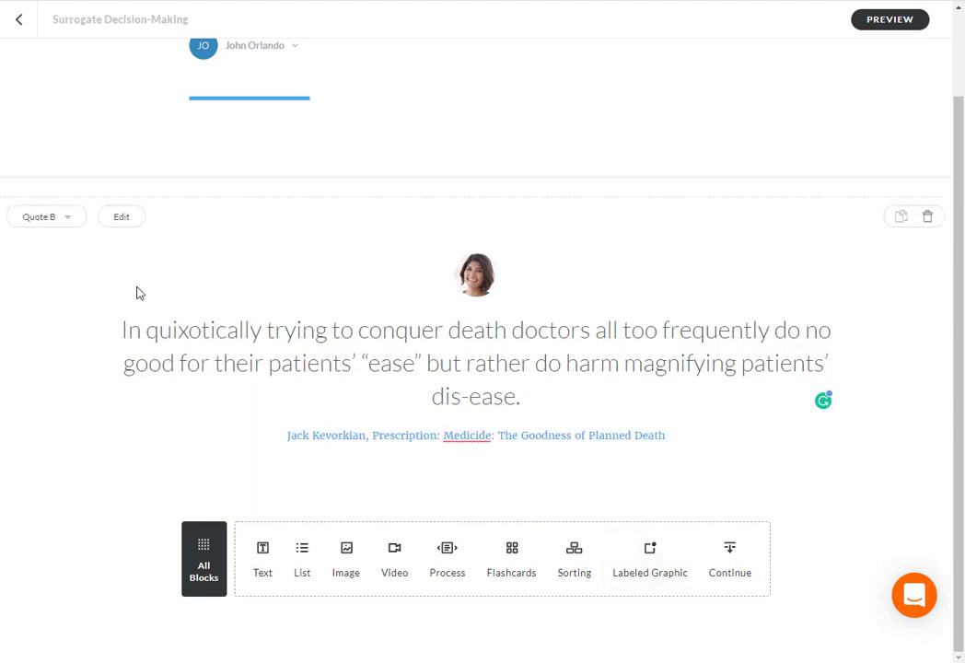
Replace the quote block's sample avatar image with the author's photo.
{"action": "left_click", "coordinate": [122, 218]}
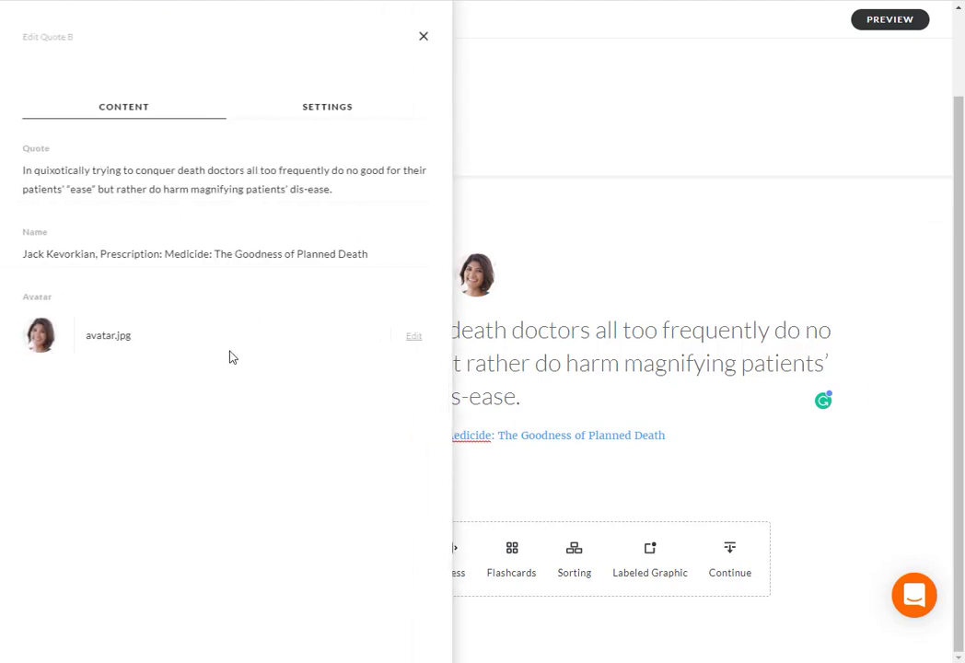
{"action": "left_click", "coordinate": [413, 339]}
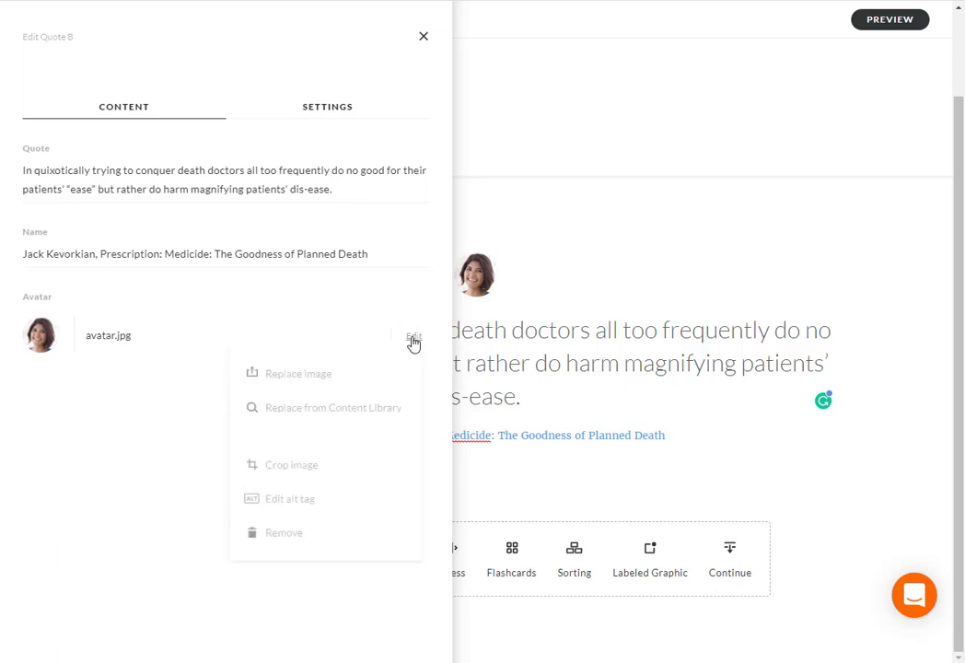
{"action": "left_click", "coordinate": [291, 374]}
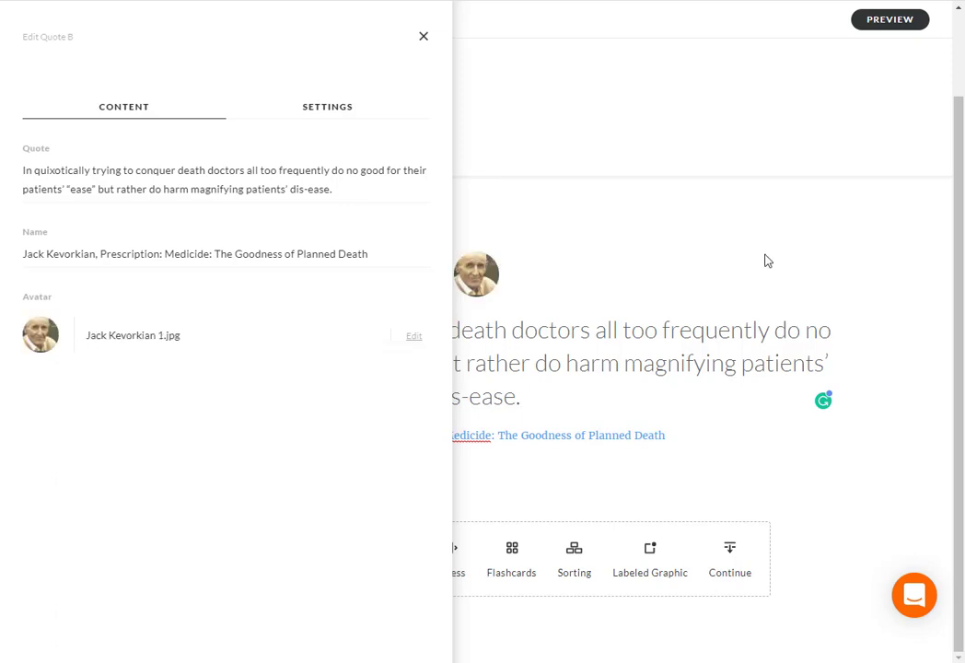
{"action": "left_click", "coordinate": [421, 38]}
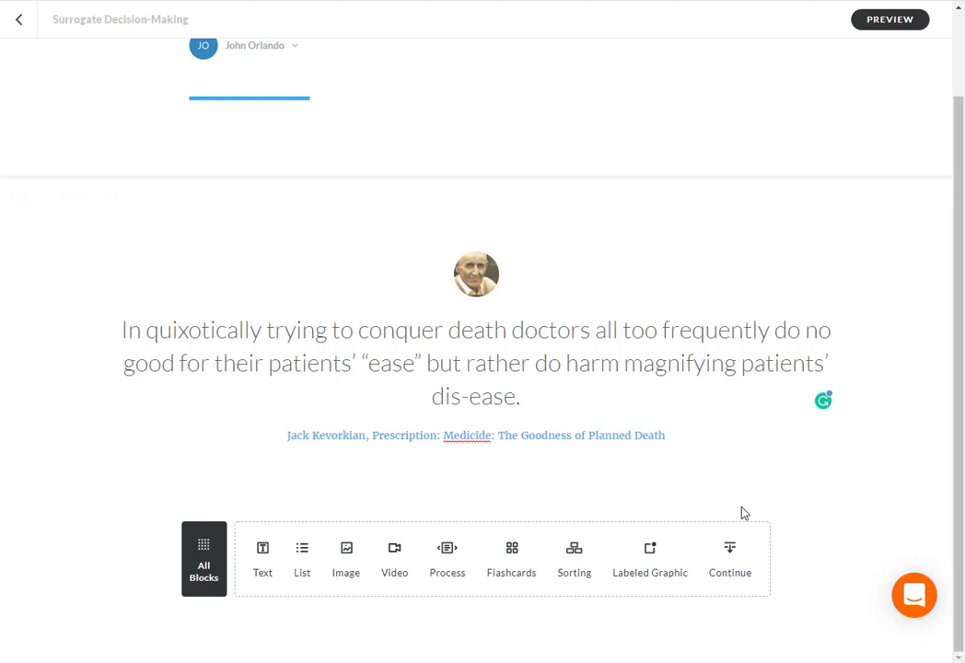
{"action": "left_click", "coordinate": [130, 451]}
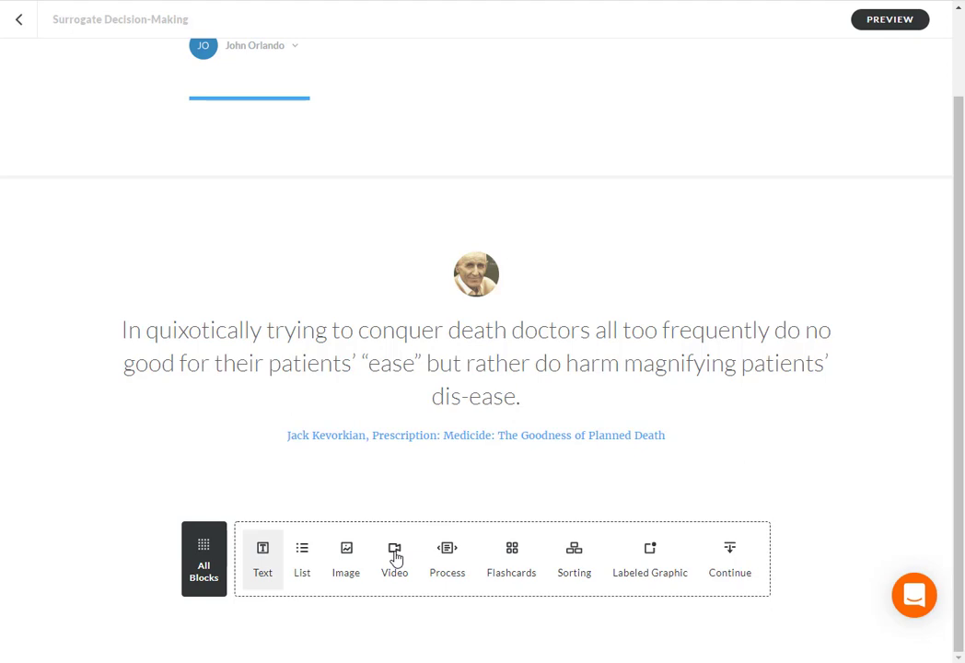
Add a heading-and-paragraph block headed 'What is a surrogate decision-maker?'.
{"action": "left_click", "coordinate": [261, 551]}
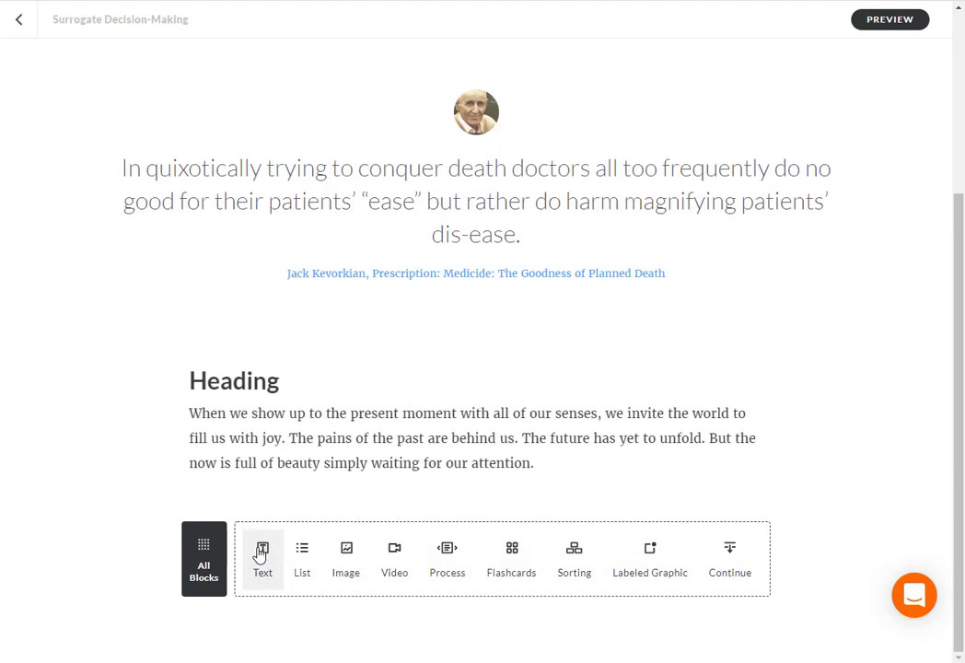
{"action": "left_click", "coordinate": [284, 381]}
{"action": "key", "text": "BackSpace"}
{"action": "key", "text": "BackSpace"}
{"action": "key", "text": "BackSpace"}
{"action": "key", "text": "BackSpace"}
{"action": "key", "text": "BackSpace"}
{"action": "key", "text": "BackSpace"}
{"action": "key", "text": "BackSpace"}
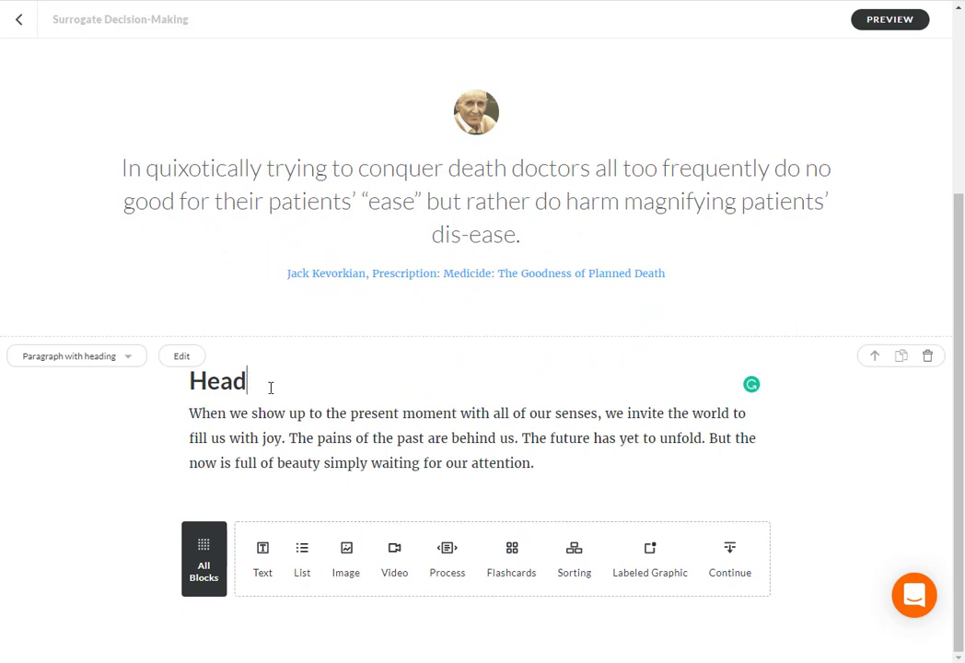
{"action": "right_click", "coordinate": [190, 383]}
{"action": "left_click", "coordinate": [225, 497]}
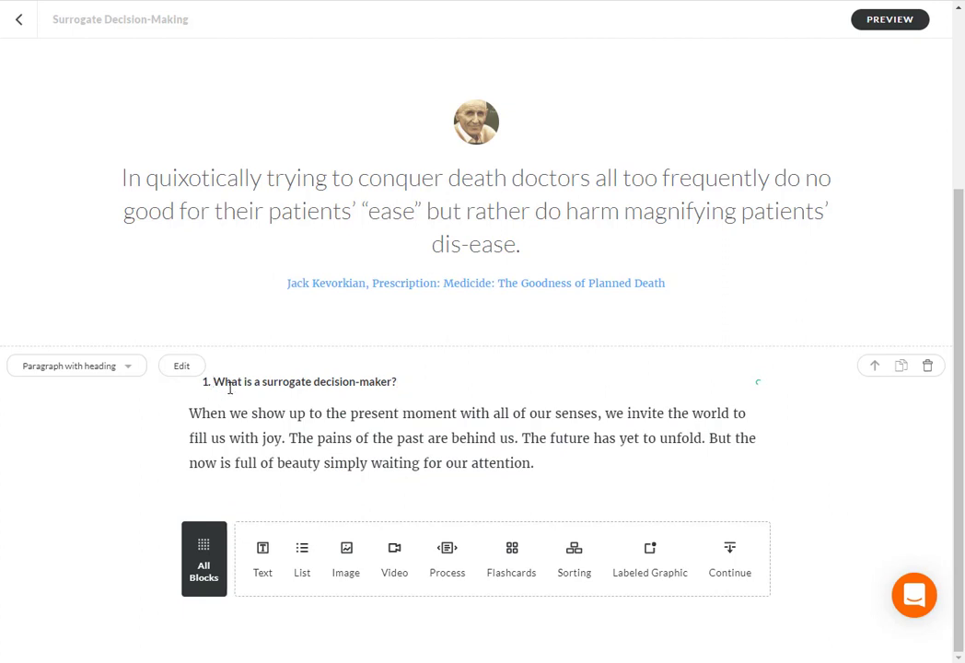
{"action": "key", "text": "BackSpace"}
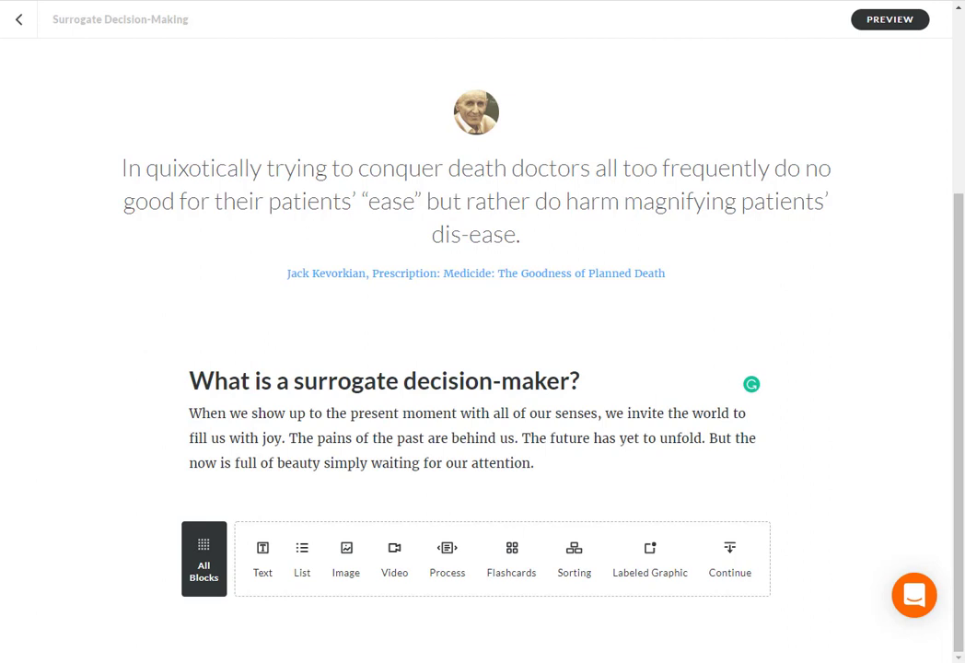
Replace the sample paragraph with the sentence introducing the short video.
{"action": "left_click", "coordinate": [190, 414]}
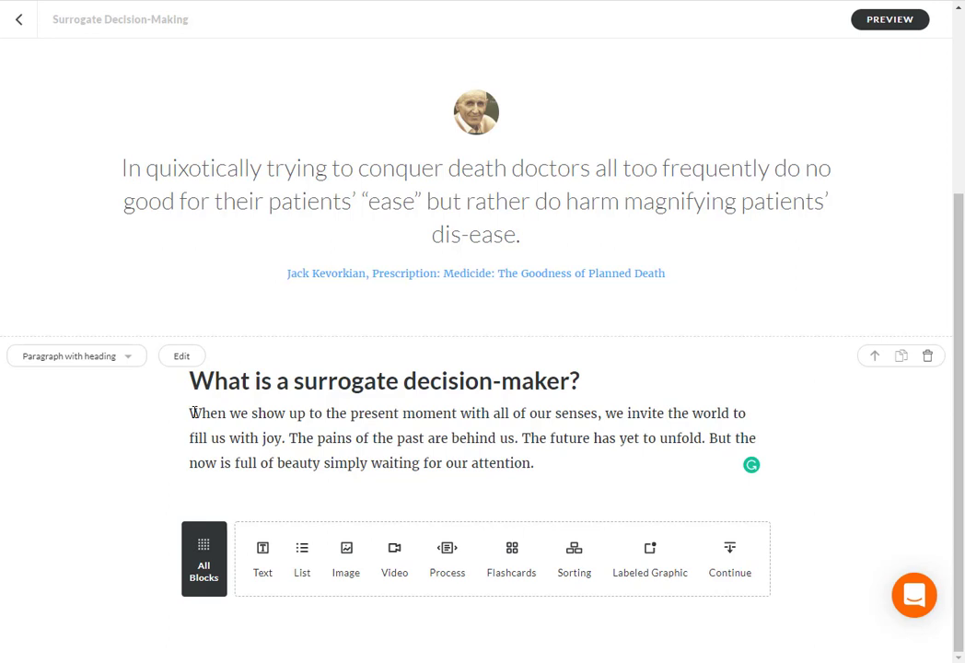
{"action": "right_click", "coordinate": [193, 411]}
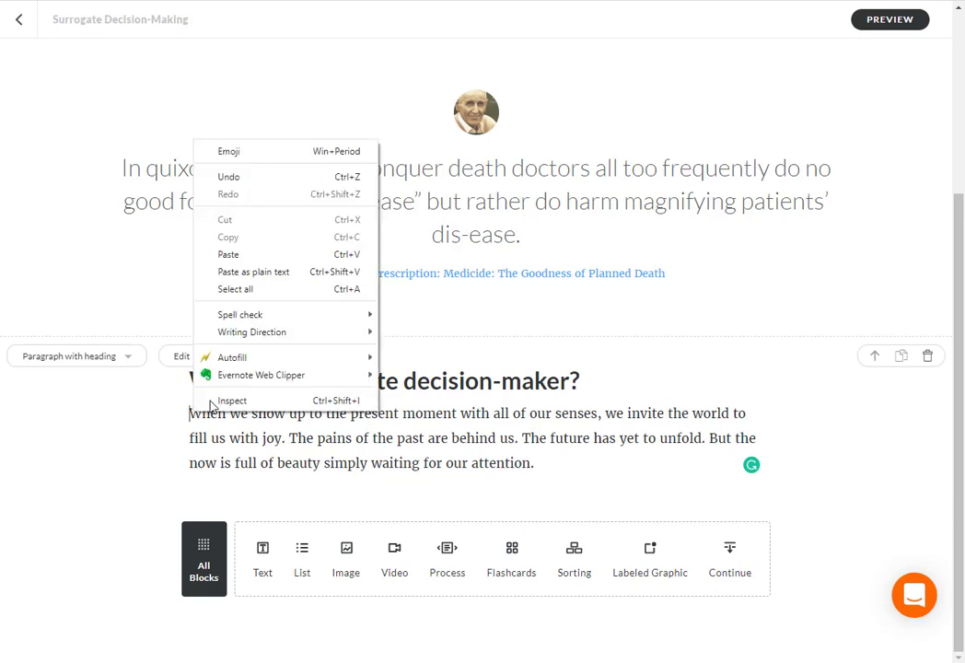
{"action": "left_click", "coordinate": [230, 254]}
{"action": "key", "text": "ctrl+shift+End"}
{"action": "key", "text": "Delete"}
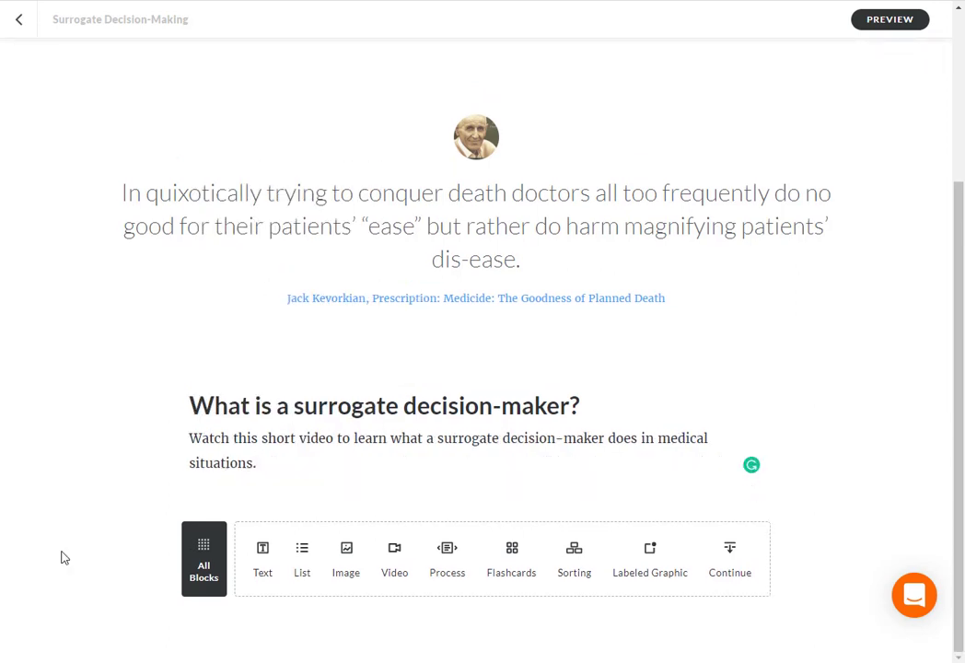
Add a video block and replace Coastline.mp4 with Surrogate decision-making video 1.mp4.
{"action": "left_click", "coordinate": [397, 556]}
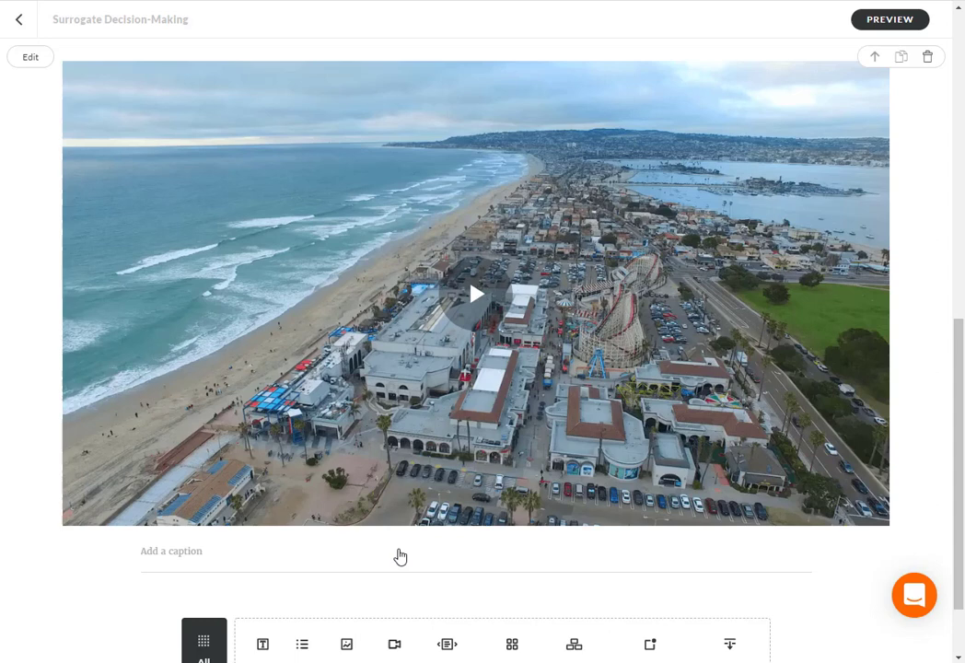
{"action": "scroll", "coordinate": [400, 556], "scroll_direction": "up", "scroll_amount": 1}
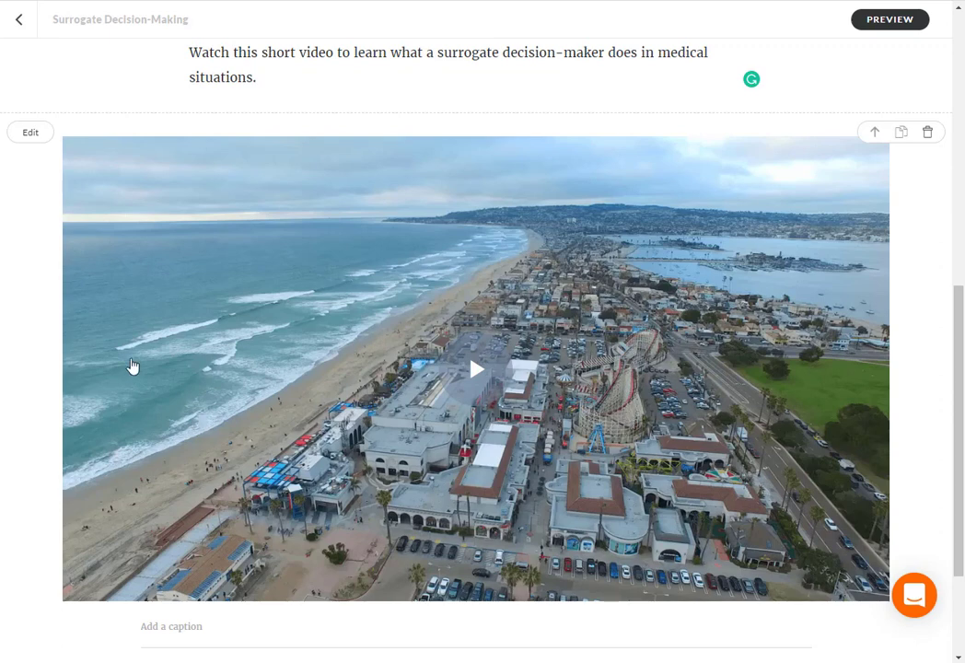
{"action": "left_click", "coordinate": [32, 140]}
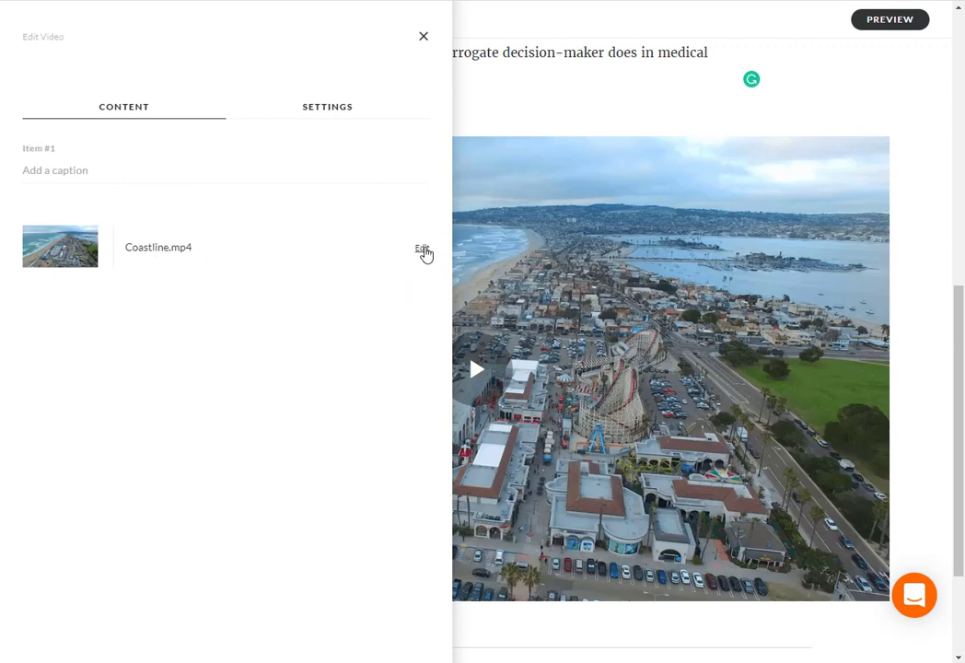
{"action": "left_click", "coordinate": [424, 251]}
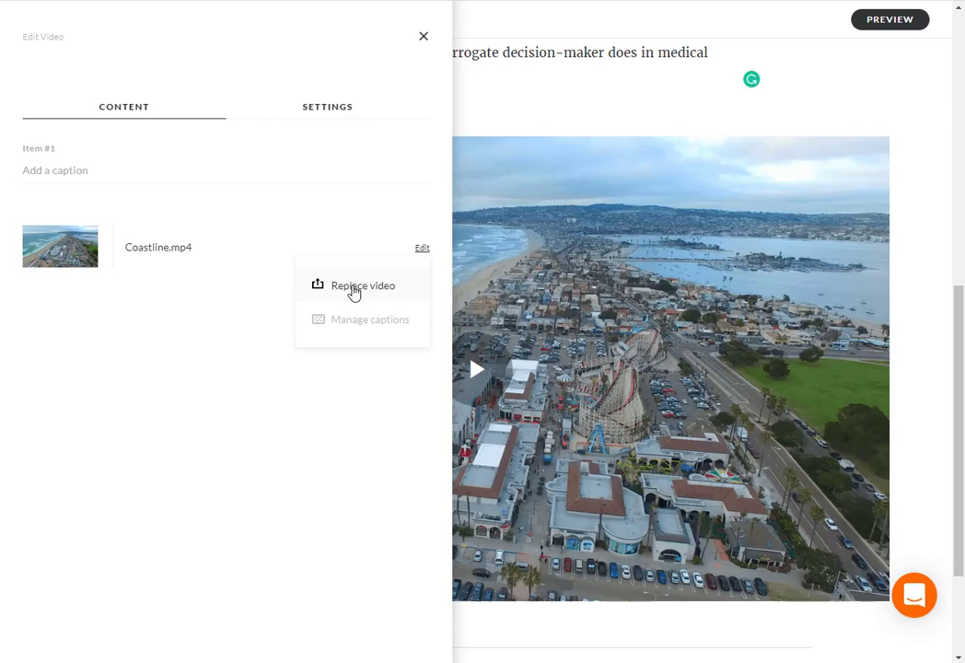
{"action": "left_click", "coordinate": [352, 287]}
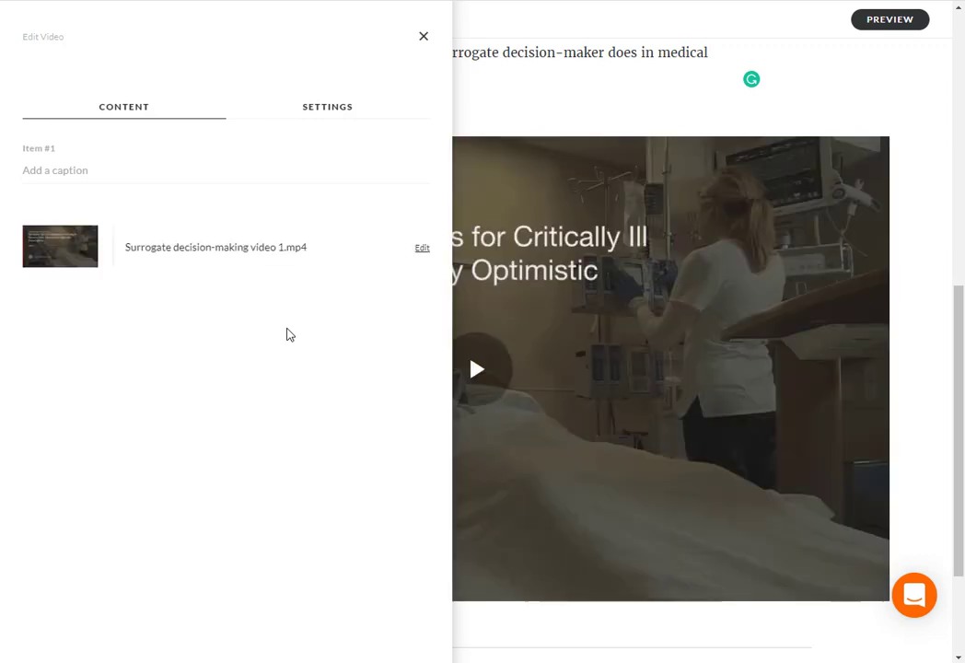
{"action": "key", "text": "Escape"}
{"action": "scroll", "coordinate": [765, 623], "scroll_direction": "down", "scroll_amount": 1}
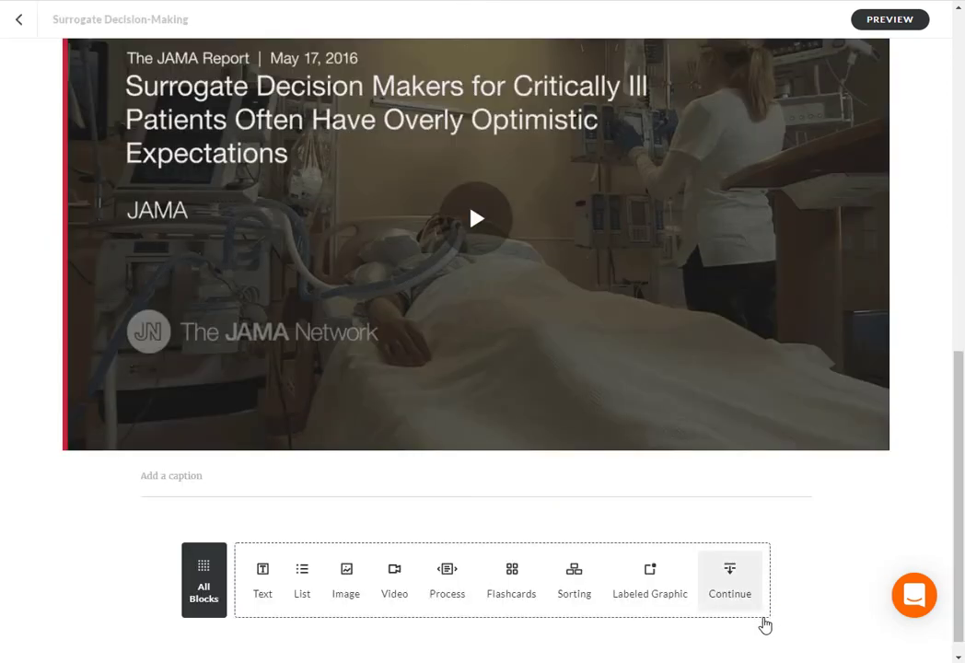
Insert a Labeled graphic block from the Block Library's Interactive category.
{"action": "left_click", "coordinate": [203, 579]}
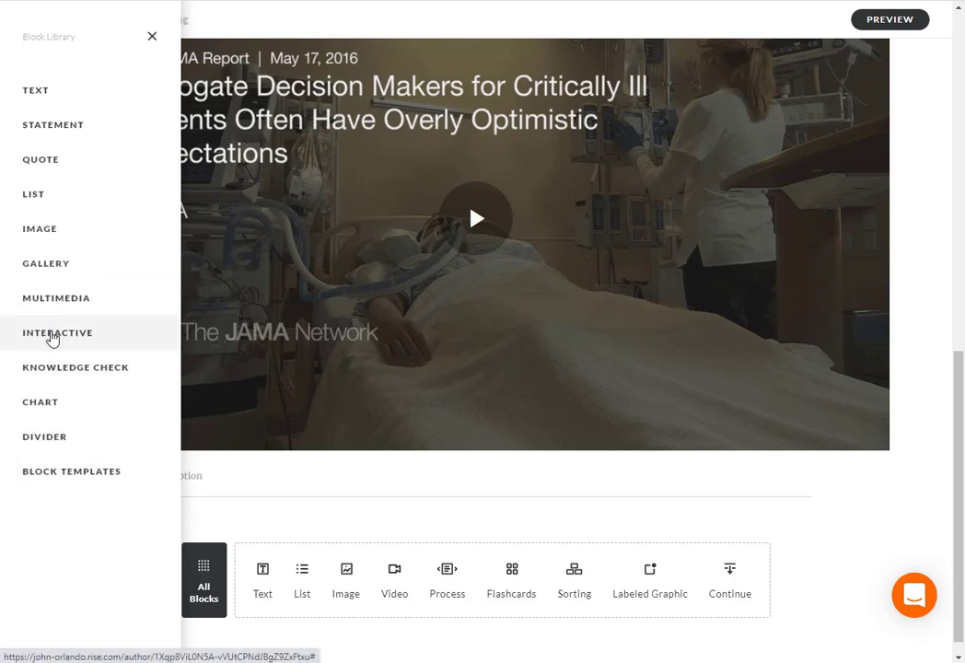
{"action": "left_click", "coordinate": [53, 337]}
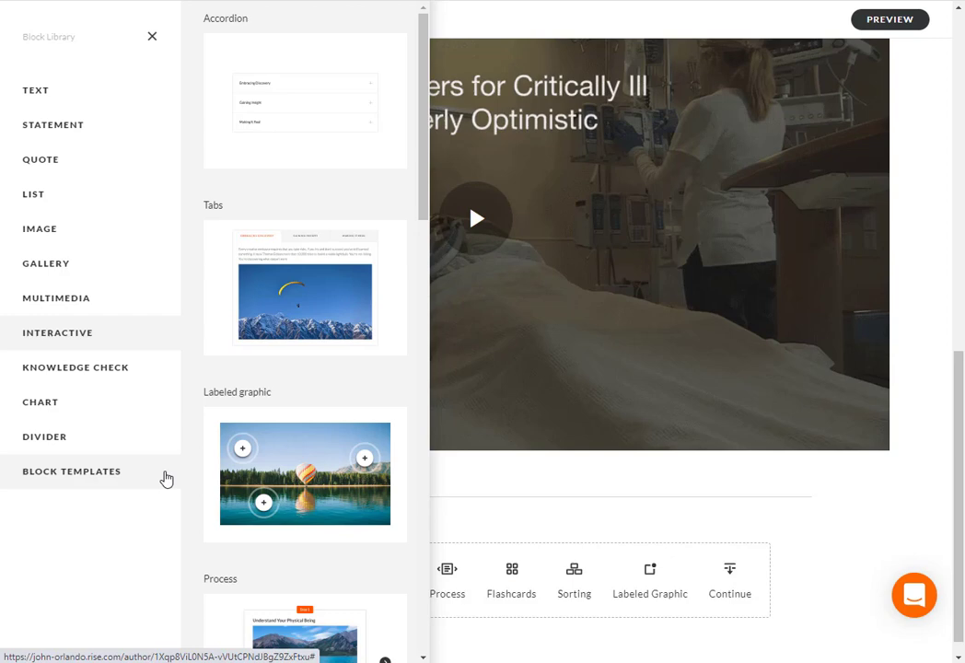
{"action": "scroll", "coordinate": [286, 491], "scroll_direction": "down", "scroll_amount": 3}
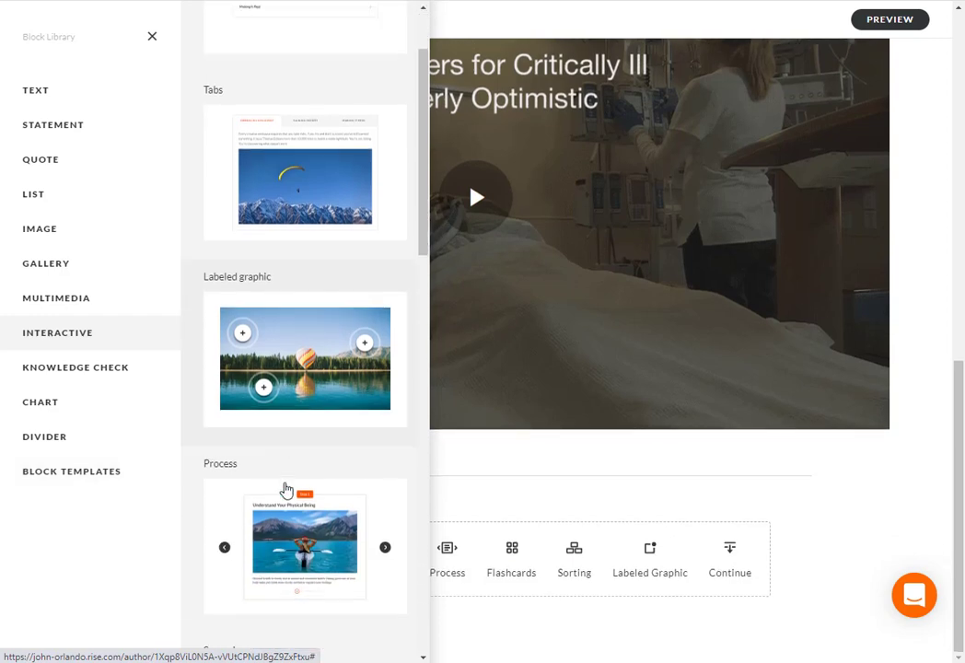
{"action": "scroll", "coordinate": [189, 499], "scroll_direction": "down", "scroll_amount": 3}
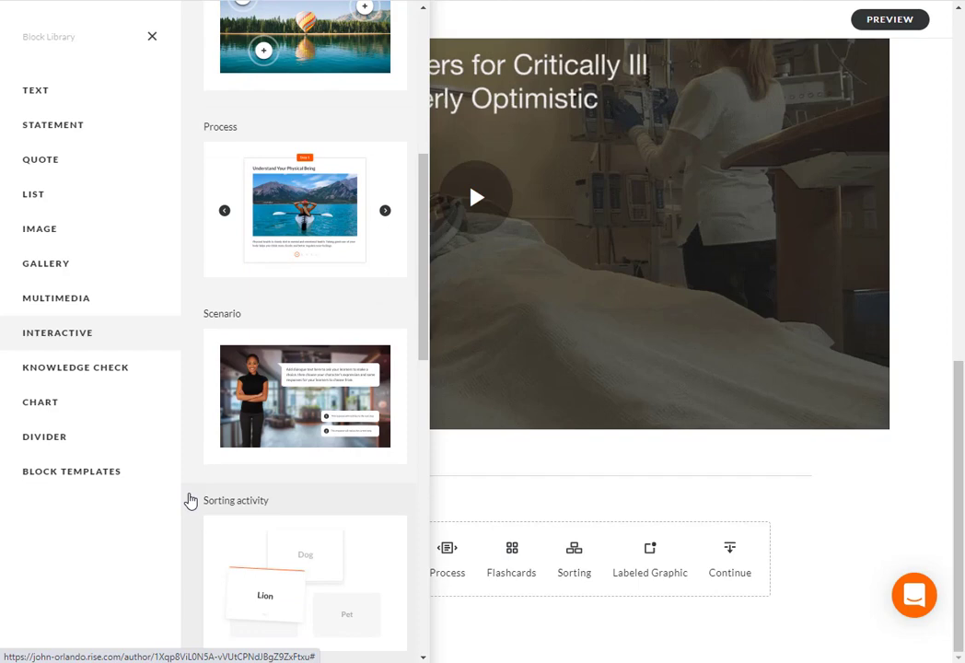
{"action": "scroll", "coordinate": [323, 501], "scroll_direction": "down", "scroll_amount": 2}
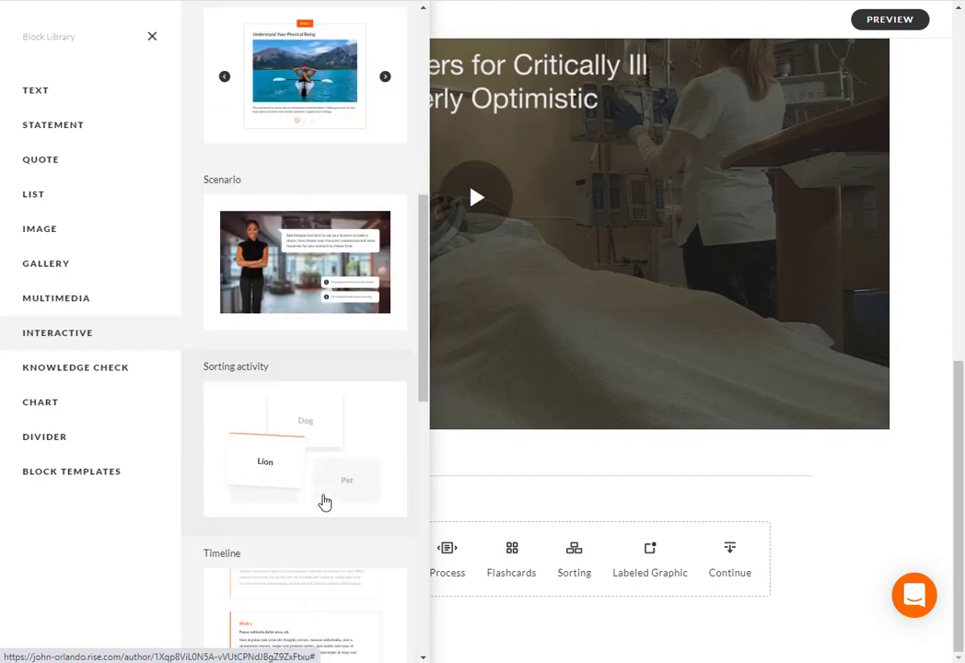
{"action": "scroll", "coordinate": [340, 519], "scroll_direction": "down", "scroll_amount": 2}
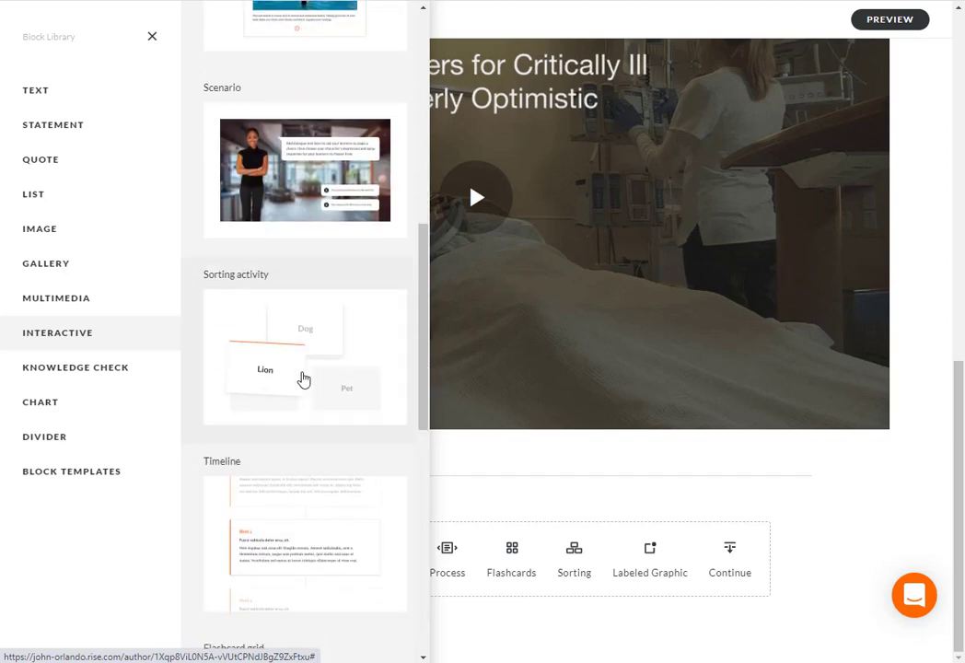
{"action": "scroll", "coordinate": [294, 534], "scroll_direction": "down", "scroll_amount": 2}
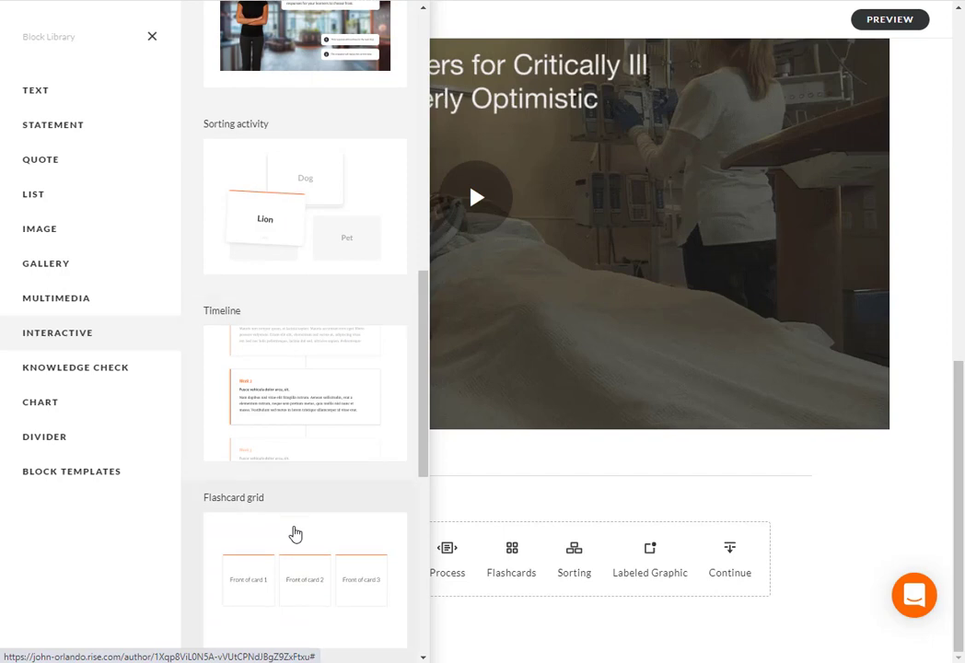
{"action": "scroll", "coordinate": [295, 534], "scroll_direction": "up", "scroll_amount": 7}
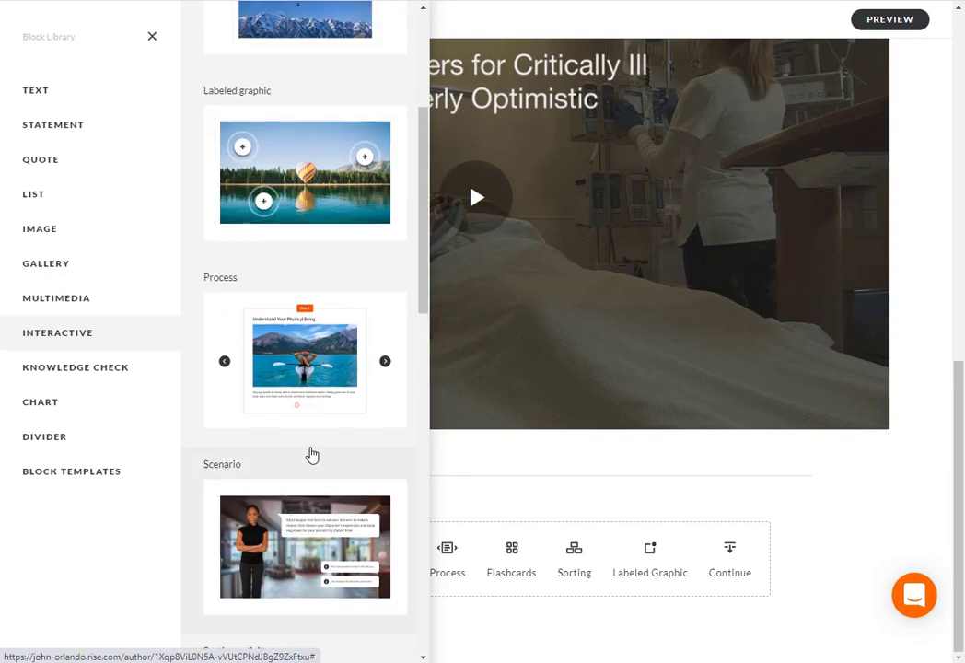
{"action": "scroll", "coordinate": [311, 454], "scroll_direction": "up", "scroll_amount": 3}
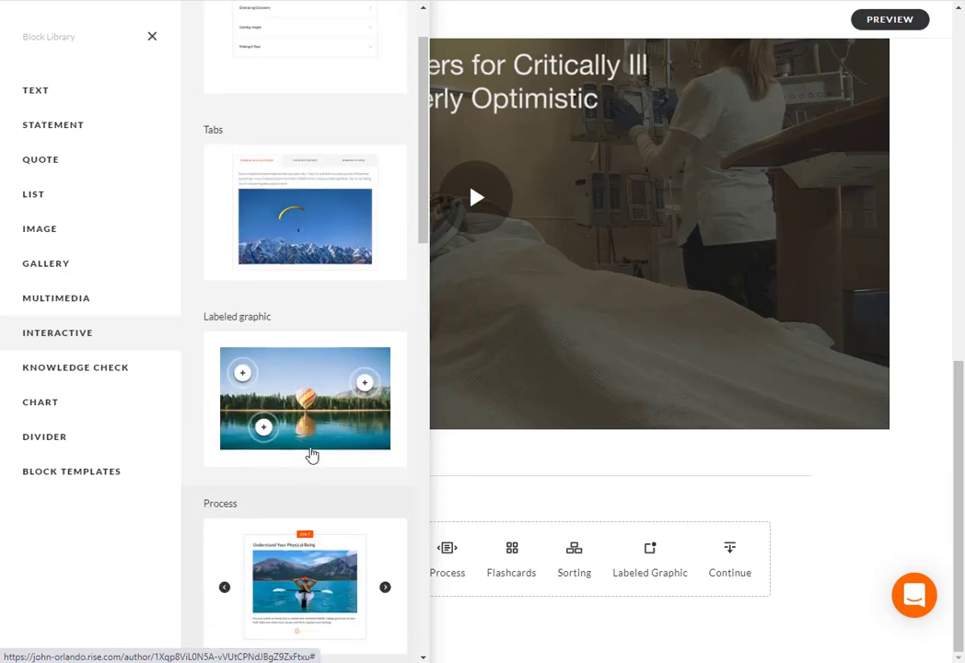
{"action": "left_click", "coordinate": [297, 402]}
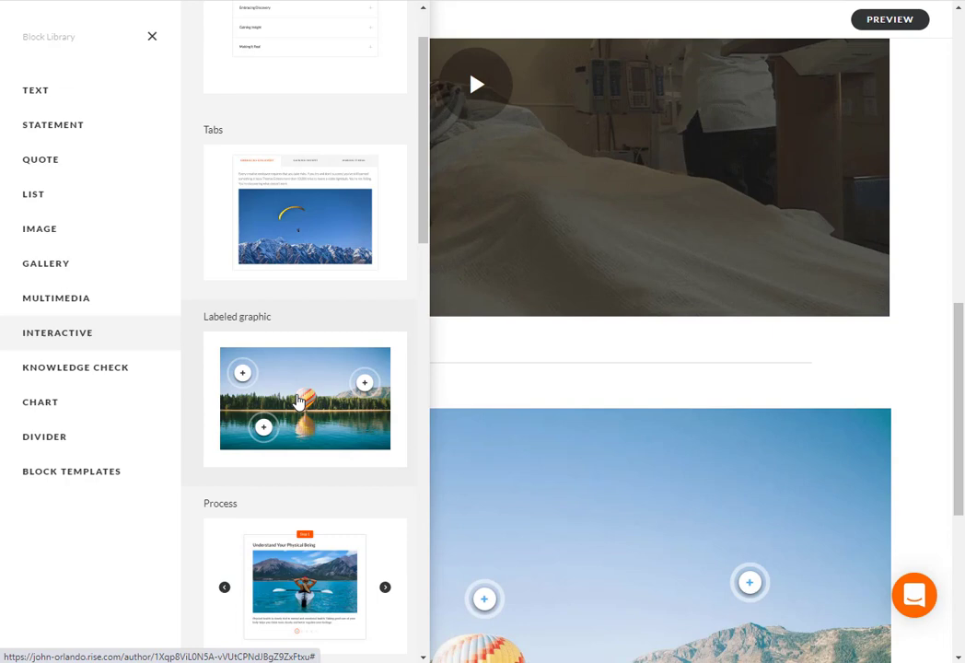
Replace the labeled graphic's image with a hospital bedside photo from the Content Library.
{"action": "left_click", "coordinate": [429, 44]}
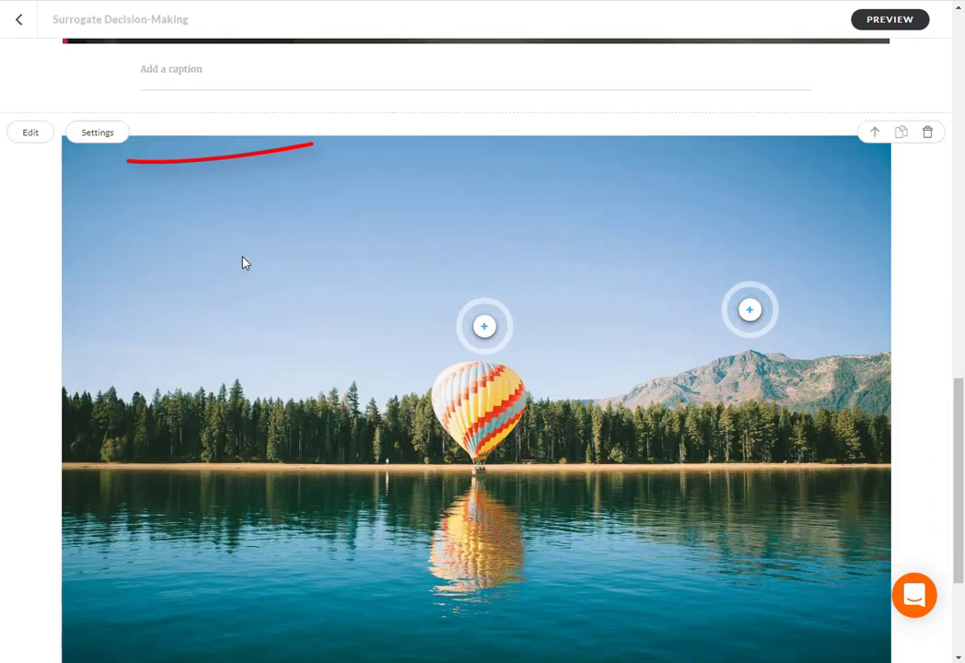
{"action": "left_click", "coordinate": [23, 135]}
{"action": "left_click", "coordinate": [617, 537]}
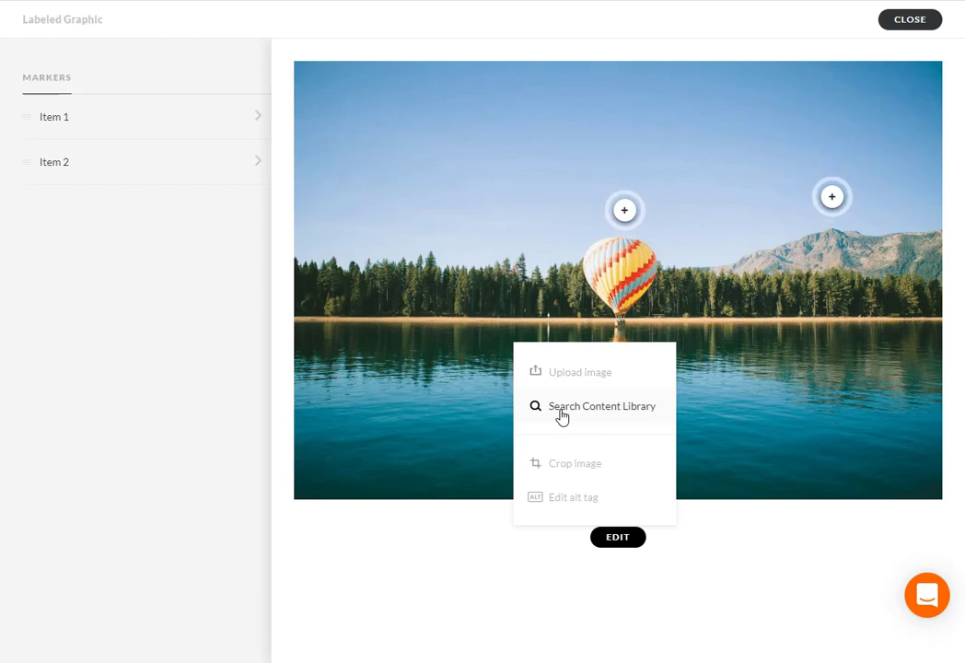
{"action": "left_click", "coordinate": [578, 373]}
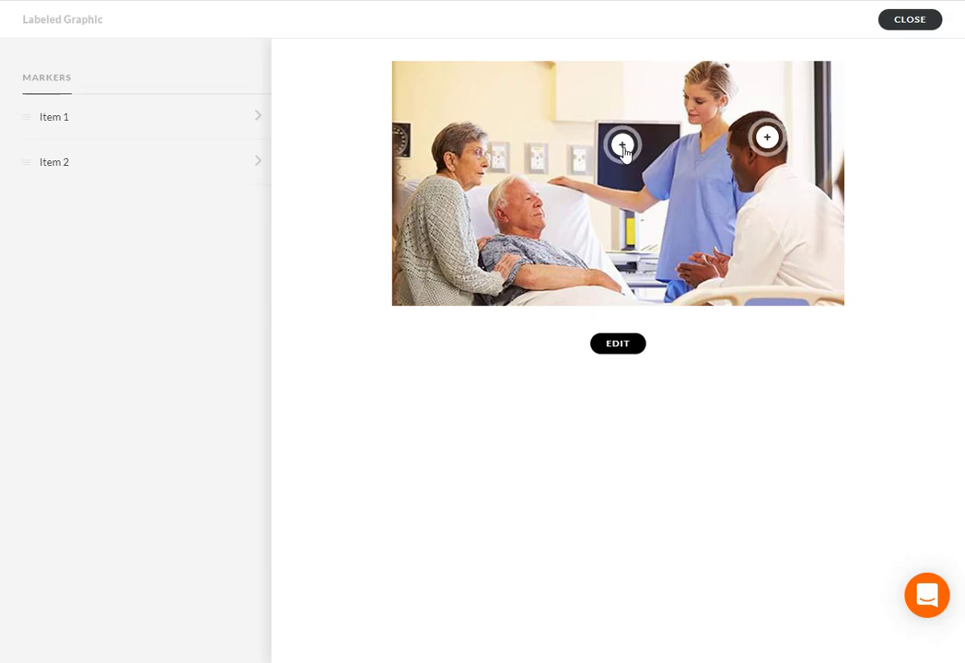
Move the two markers onto the older woman and the patient in bed, then close the editor.
{"action": "mouse_move", "coordinate": [623, 145]}
{"action": "left_mouse_down"}
{"action": "mouse_move", "coordinate": [595, 166]}
{"action": "mouse_move", "coordinate": [489, 187]}
{"action": "mouse_move", "coordinate": [458, 173]}
{"action": "left_mouse_up"}
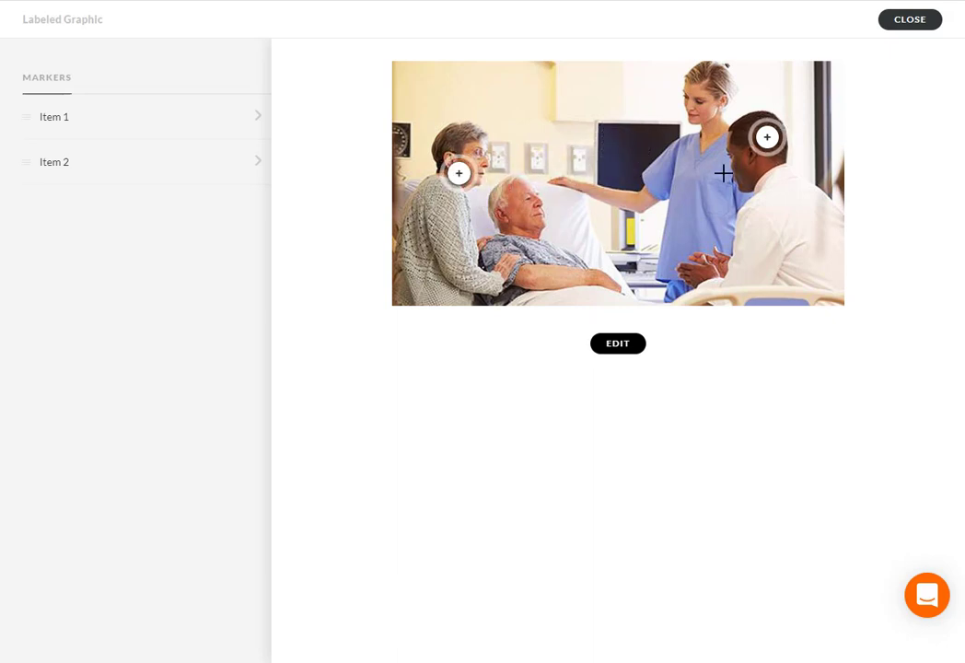
{"action": "mouse_move", "coordinate": [768, 137]}
{"action": "left_mouse_down"}
{"action": "mouse_move", "coordinate": [575, 207]}
{"action": "mouse_move", "coordinate": [533, 239]}
{"action": "left_mouse_up"}
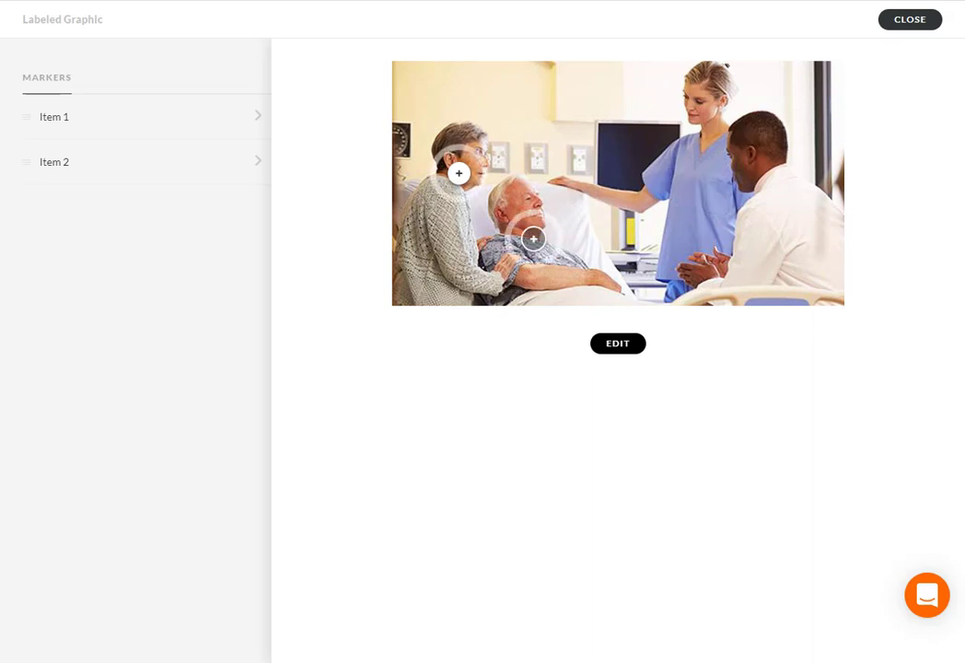
{"action": "left_click", "coordinate": [910, 26]}
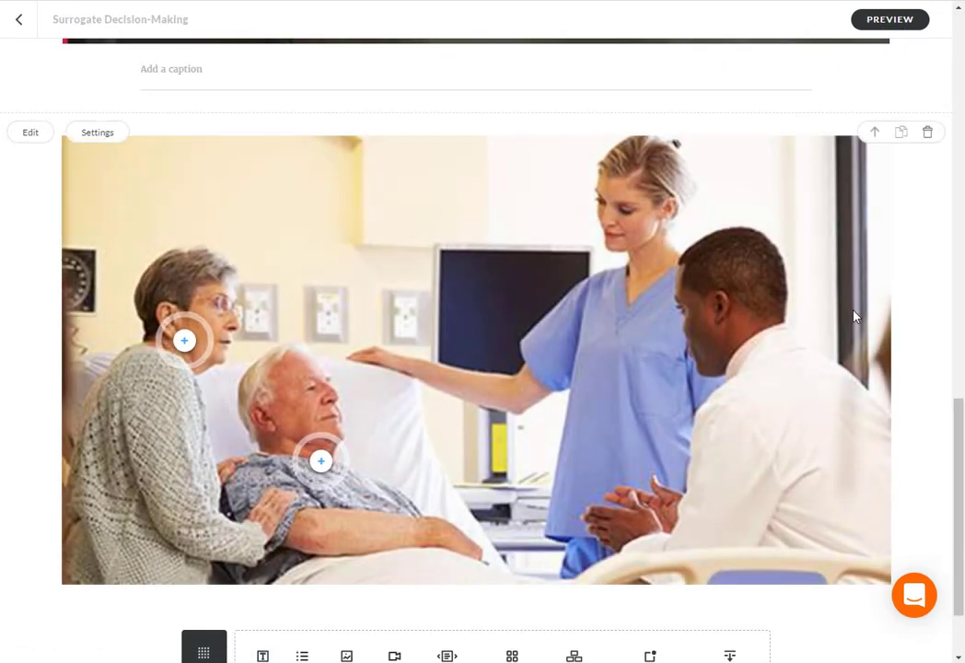
{"action": "scroll", "coordinate": [854, 316], "scroll_direction": "down", "scroll_amount": 1}
{"action": "scroll", "coordinate": [287, 295], "scroll_direction": "up", "scroll_amount": 1}
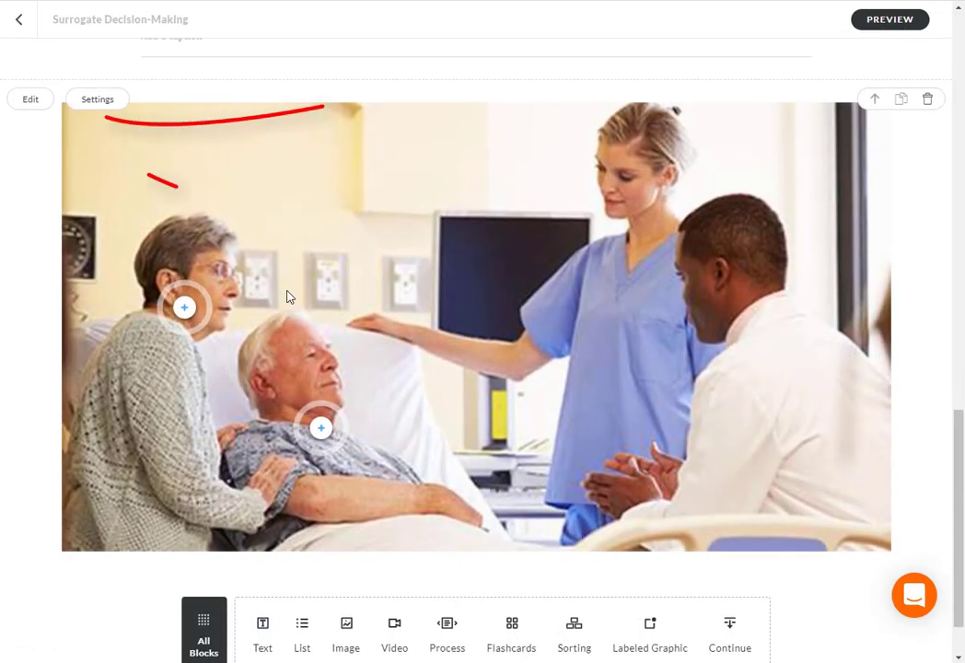
Reopen the labeled graphic and review the first marker's card.
{"action": "left_click", "coordinate": [27, 98]}
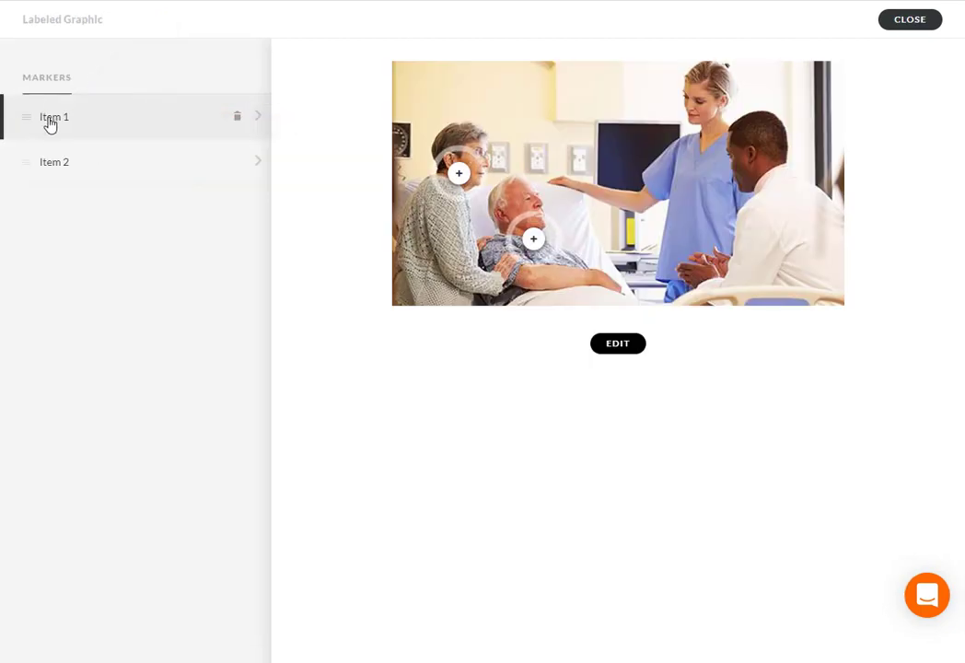
{"action": "left_click", "coordinate": [50, 125]}
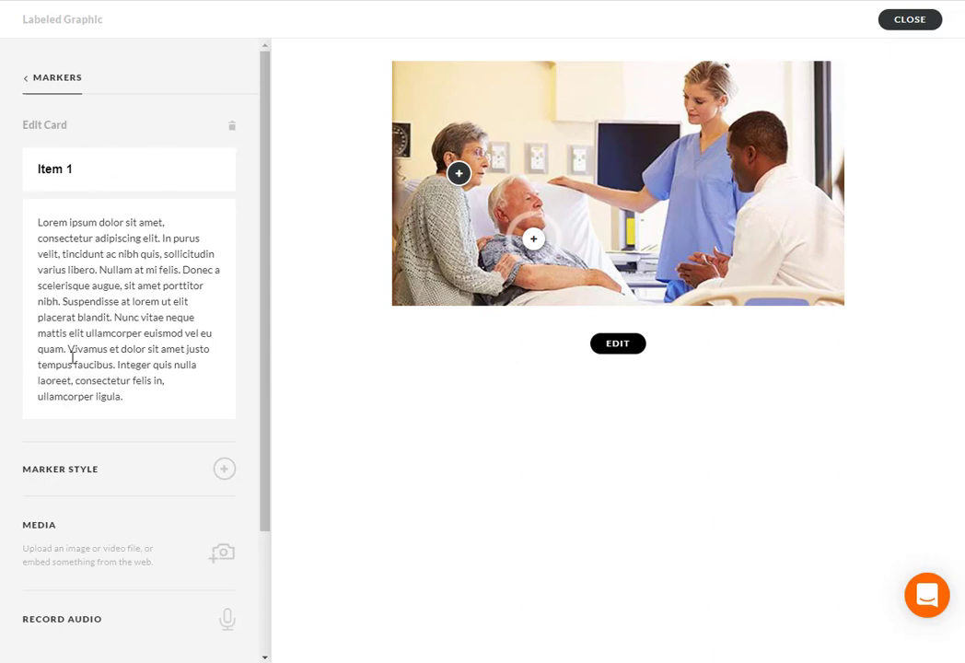
{"action": "scroll", "coordinate": [88, 515], "scroll_direction": "down", "scroll_amount": 3}
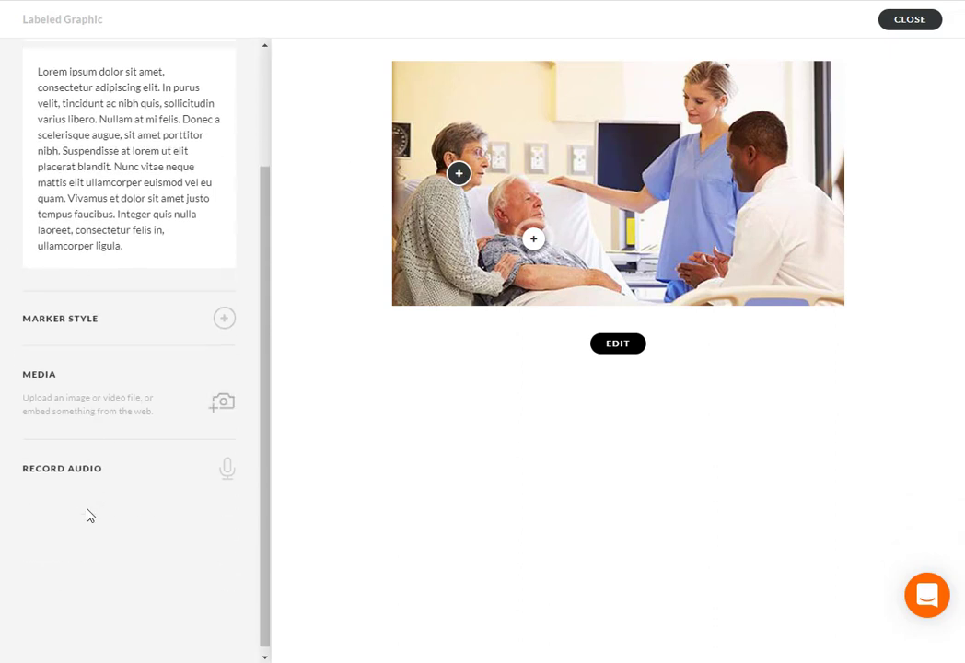
{"action": "scroll", "coordinate": [92, 479], "scroll_direction": "up", "scroll_amount": 3}
{"action": "left_click", "coordinate": [26, 83]}
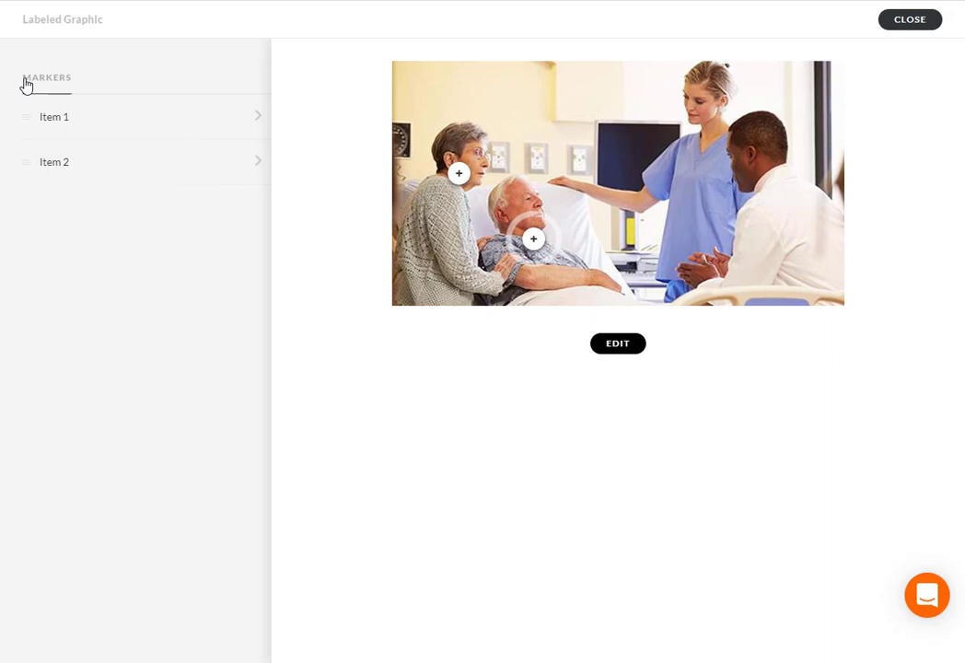
Rename the second marker to 'Mr. Jones' and replace its placeholder with the pasted case description.
{"action": "left_click", "coordinate": [53, 166]}
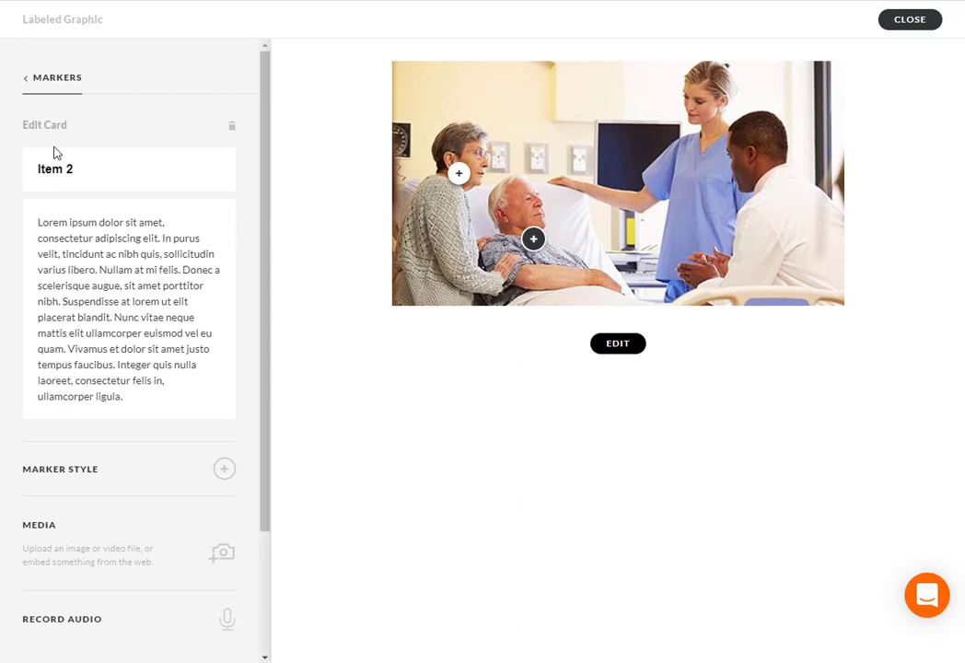
{"action": "triple_click", "coordinate": [39, 169]}
{"action": "type", "text": "Mr. Jones"}
{"action": "left_click_drag", "start_coordinate": [41, 223], "coordinate": [134, 392]}
{"action": "key", "text": "BackSpace"}
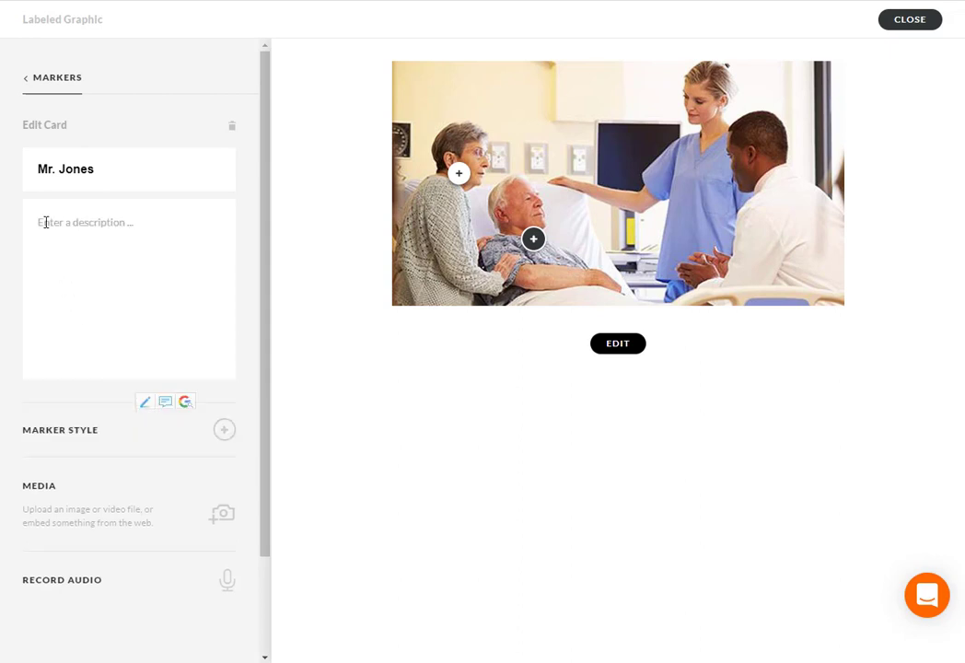
{"action": "right_click", "coordinate": [46, 222]}
{"action": "left_click", "coordinate": [83, 336]}
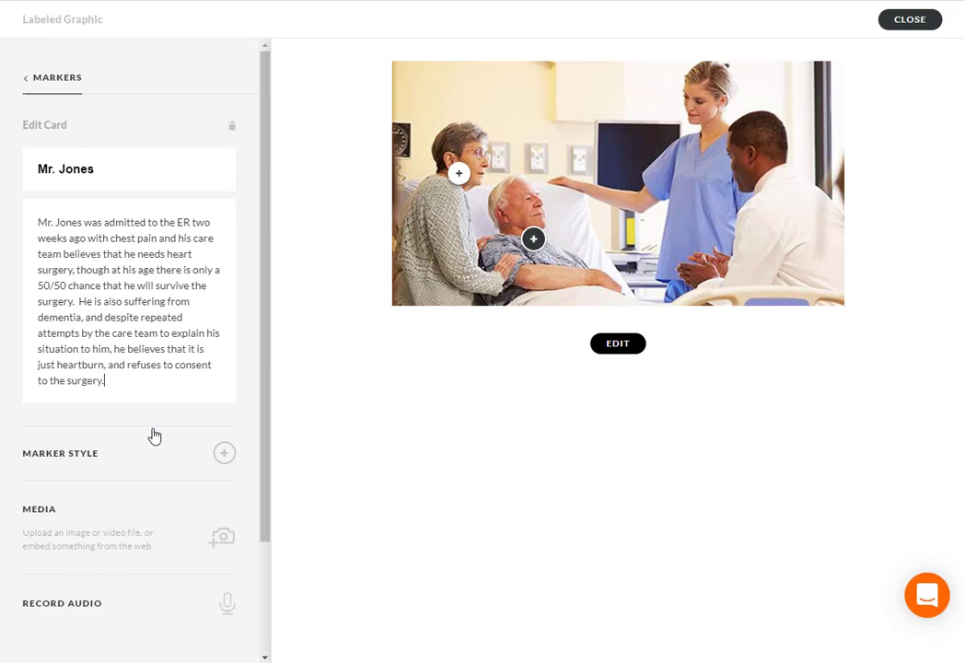
{"action": "scroll", "coordinate": [194, 405], "scroll_direction": "down", "scroll_amount": 3}
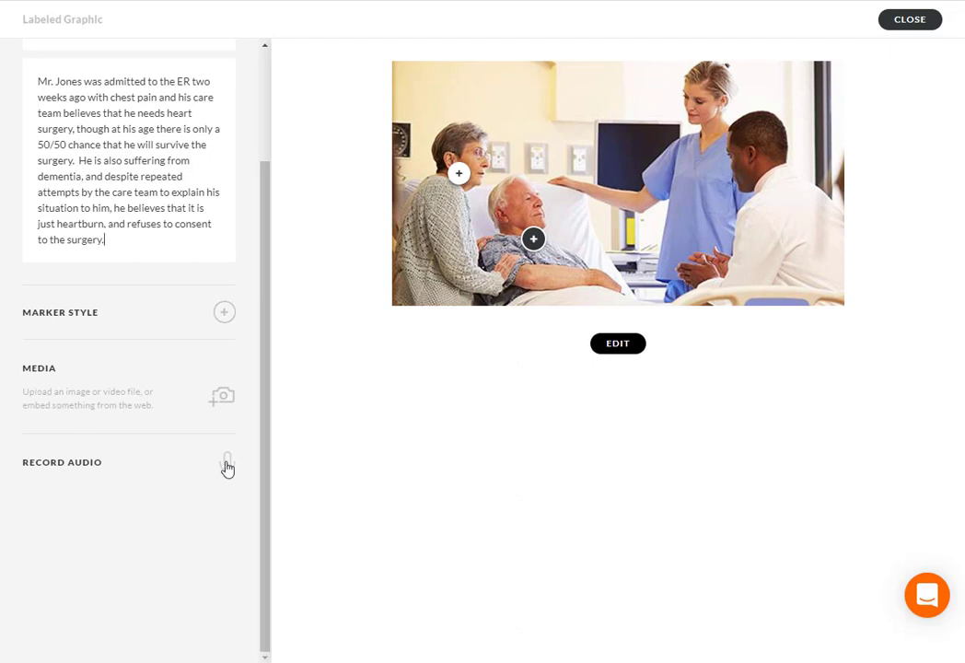
{"action": "scroll", "coordinate": [190, 468], "scroll_direction": "up", "scroll_amount": 3}
{"action": "scroll", "coordinate": [148, 414], "scroll_direction": "up", "scroll_amount": 1}
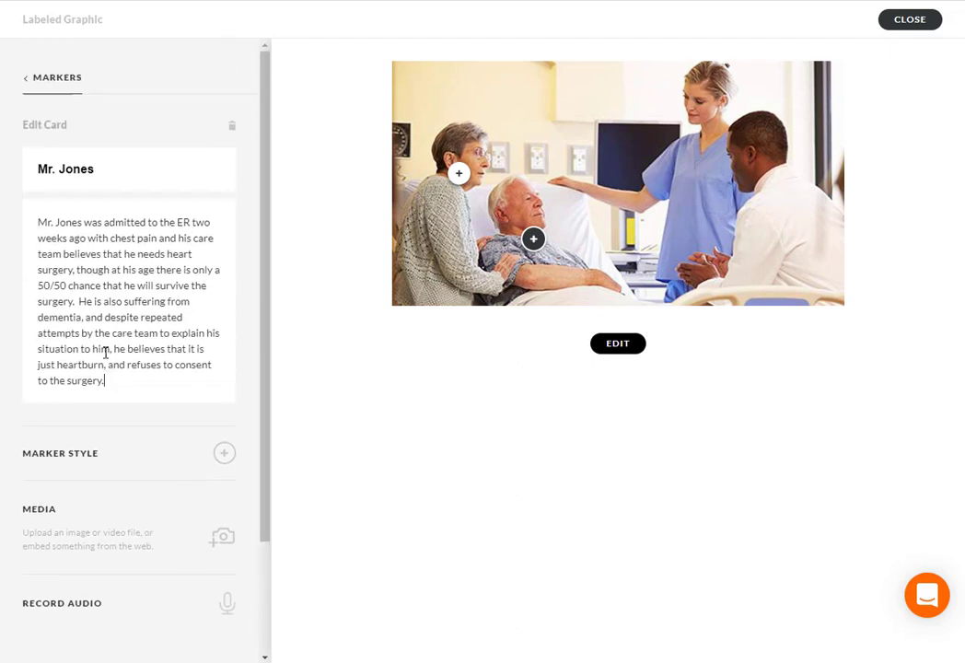
{"action": "left_click", "coordinate": [24, 86]}
Replace the Item 1 marker's placeholder with the pasted Ms. Jones paragraph and close the editor.
{"action": "left_click", "coordinate": [52, 117]}
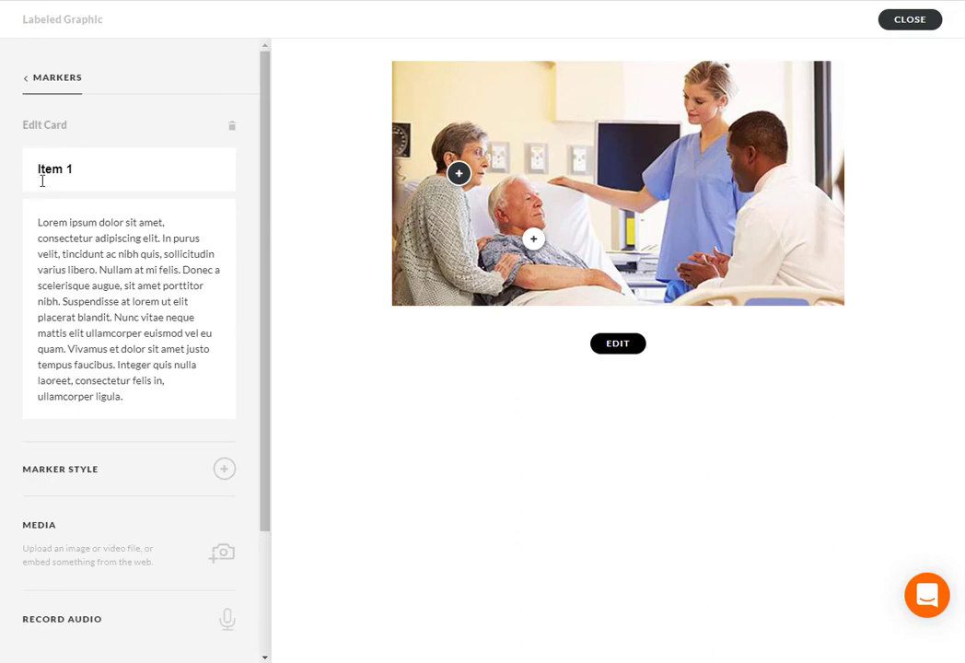
{"action": "left_click_drag", "start_coordinate": [38, 222], "coordinate": [129, 398]}
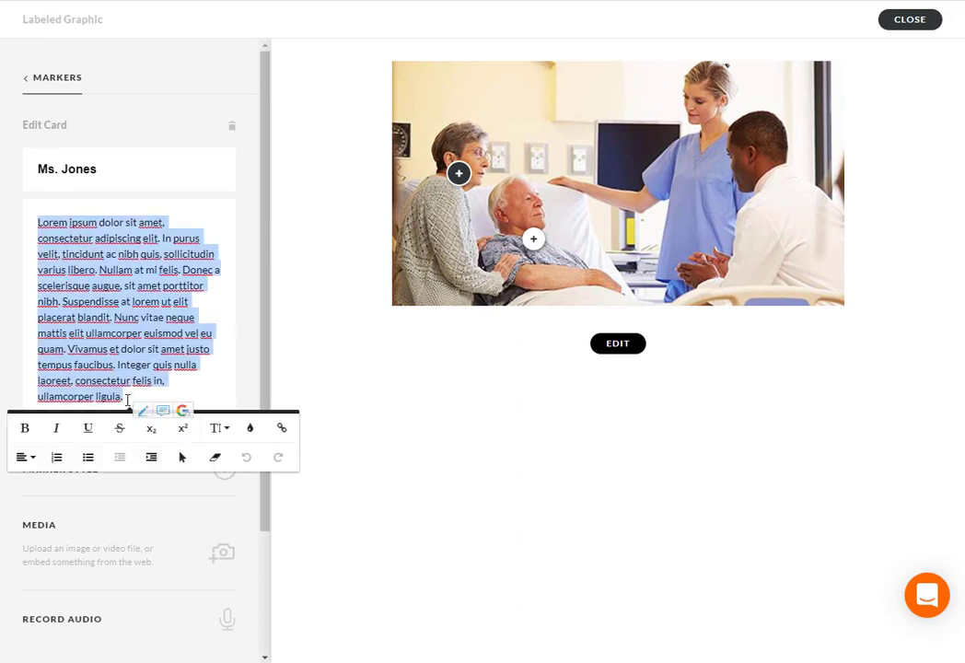
{"action": "key", "text": "BackSpace"}
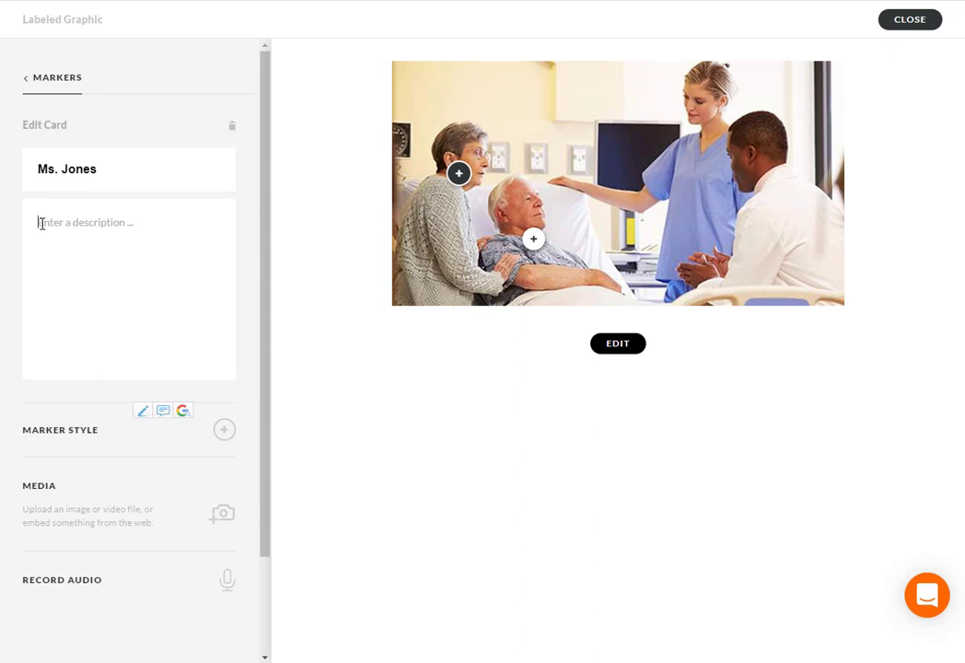
{"action": "right_click", "coordinate": [40, 223]}
{"action": "left_click", "coordinate": [75, 338]}
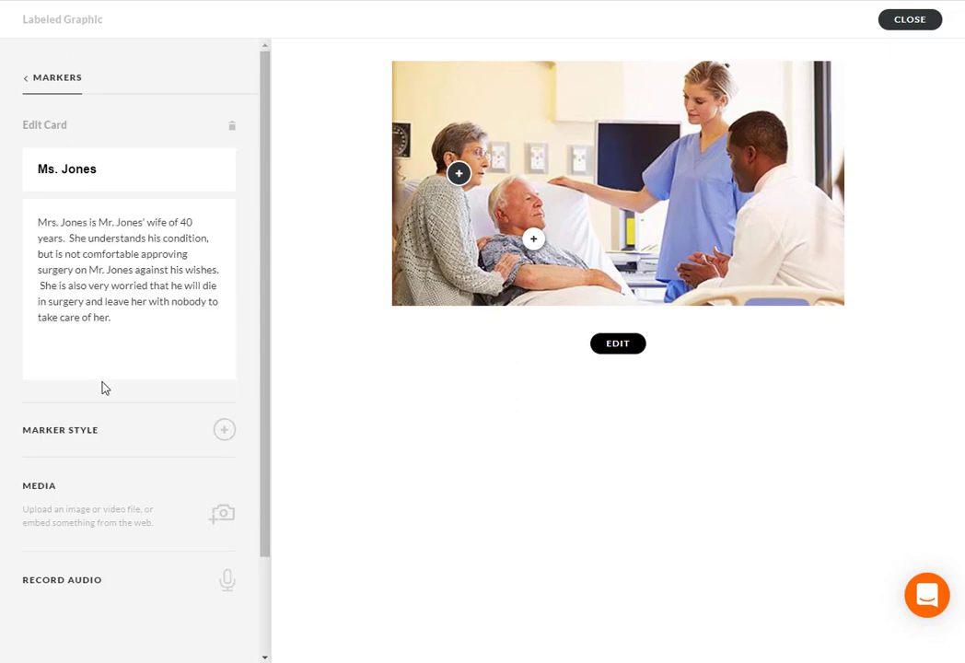
{"action": "left_click", "coordinate": [23, 79]}
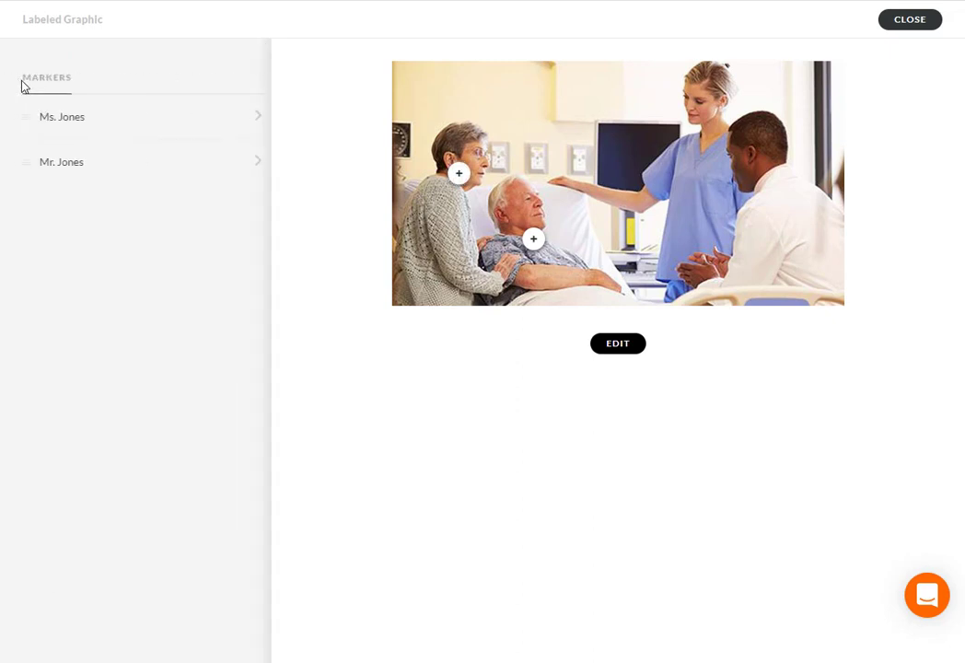
{"action": "left_click", "coordinate": [923, 20]}
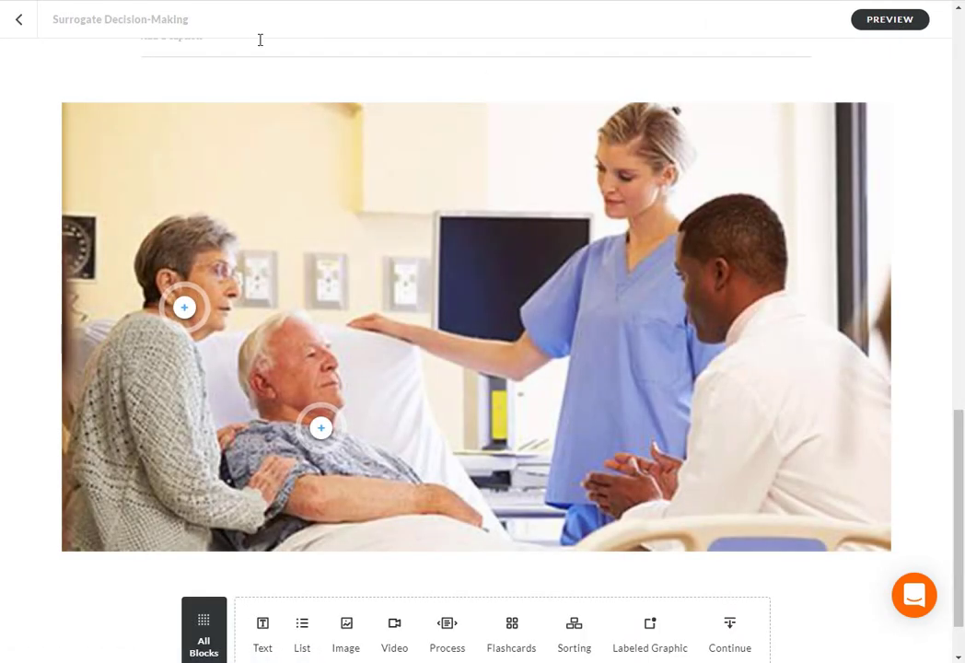
{"action": "mouse_move", "coordinate": [246, 101]}
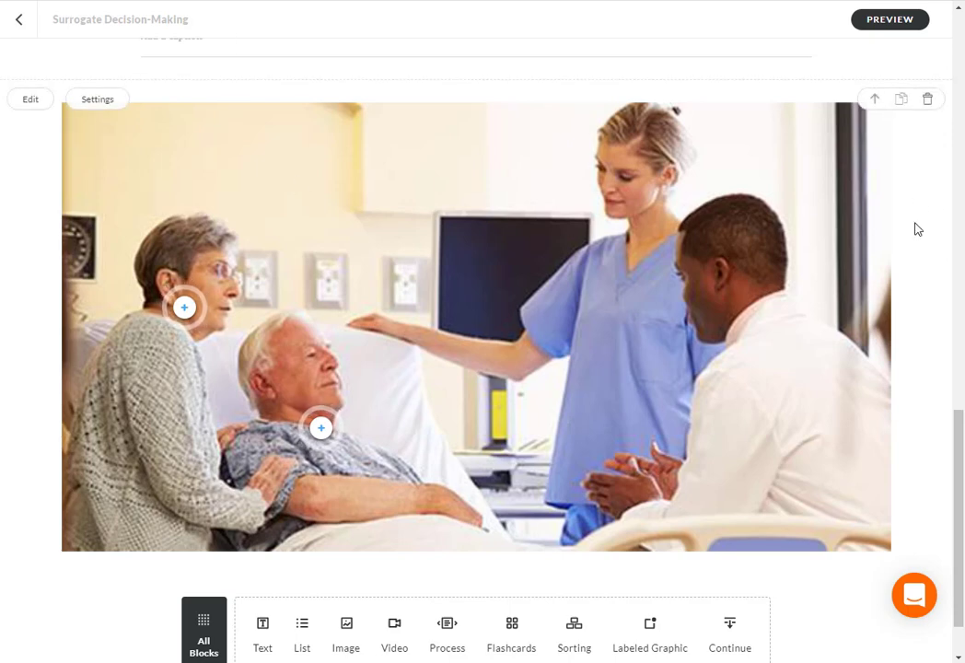
{"action": "scroll", "coordinate": [916, 228], "scroll_direction": "down", "scroll_amount": 1}
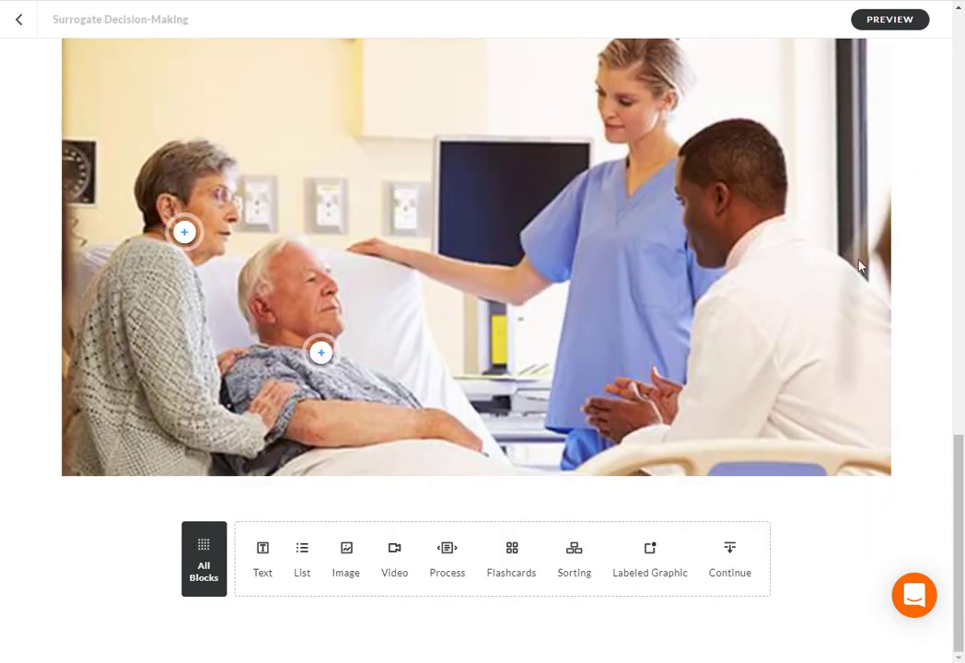
{"action": "left_click", "coordinate": [320, 356]}
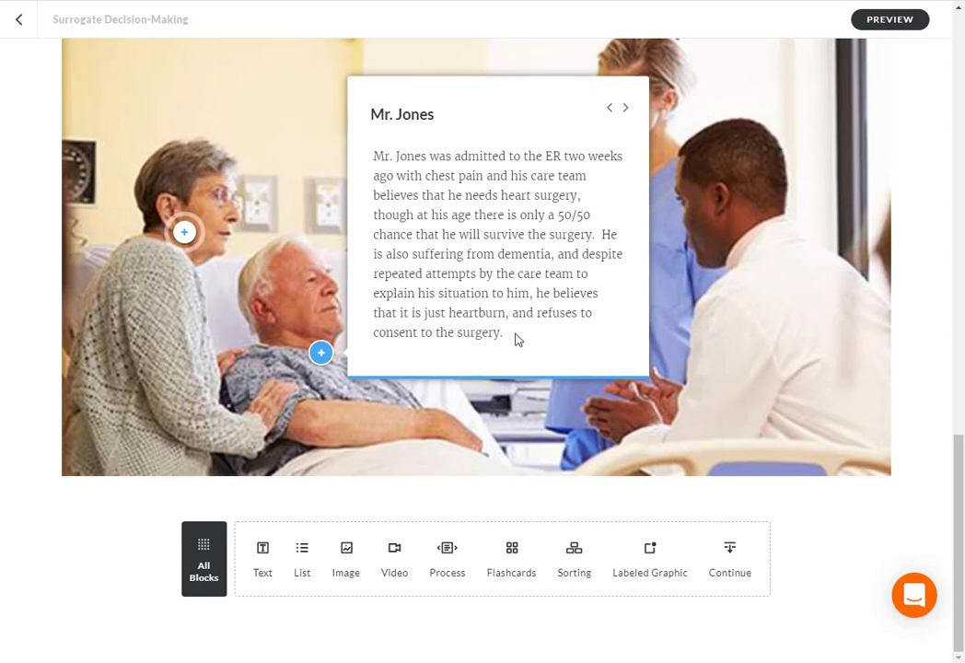
{"action": "left_click", "coordinate": [696, 270]}
{"action": "scroll", "coordinate": [918, 240], "scroll_direction": "up", "scroll_amount": 1}
{"action": "scroll", "coordinate": [918, 239], "scroll_direction": "down", "scroll_amount": 1}
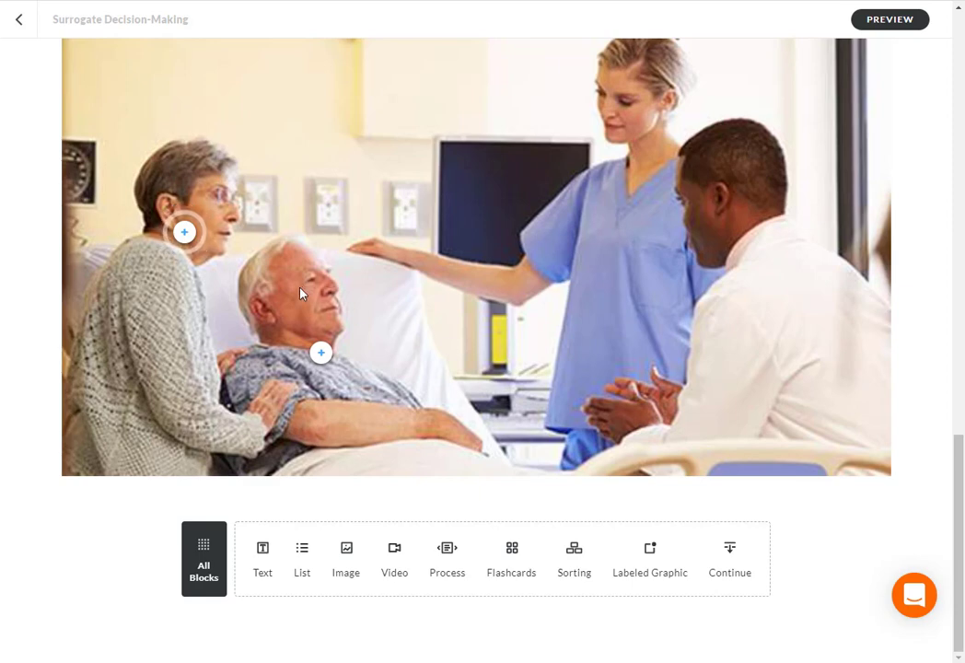
Check the Ms. Jones hotspot card on the labeled graphic, then close it.
{"action": "left_click", "coordinate": [184, 233]}
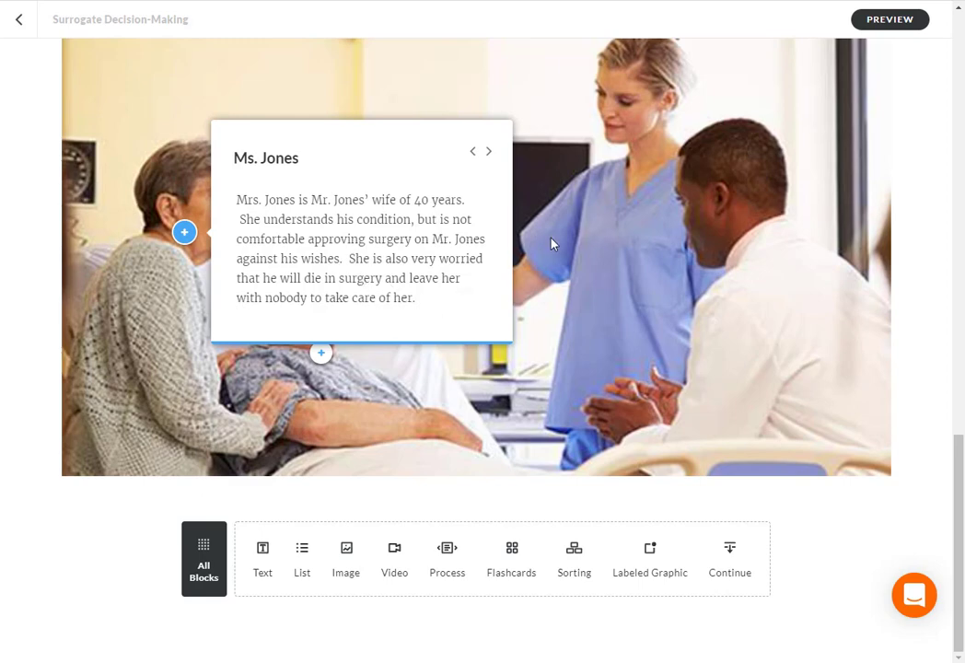
{"action": "left_click", "coordinate": [495, 469]}
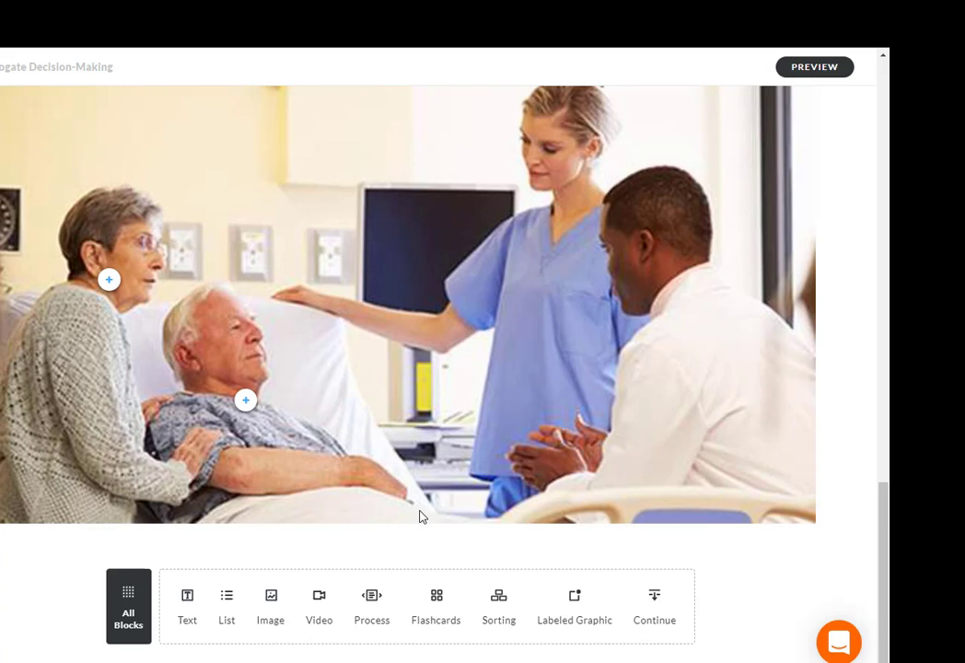
{"action": "scroll", "coordinate": [419, 516], "scroll_direction": "up", "scroll_amount": 1}
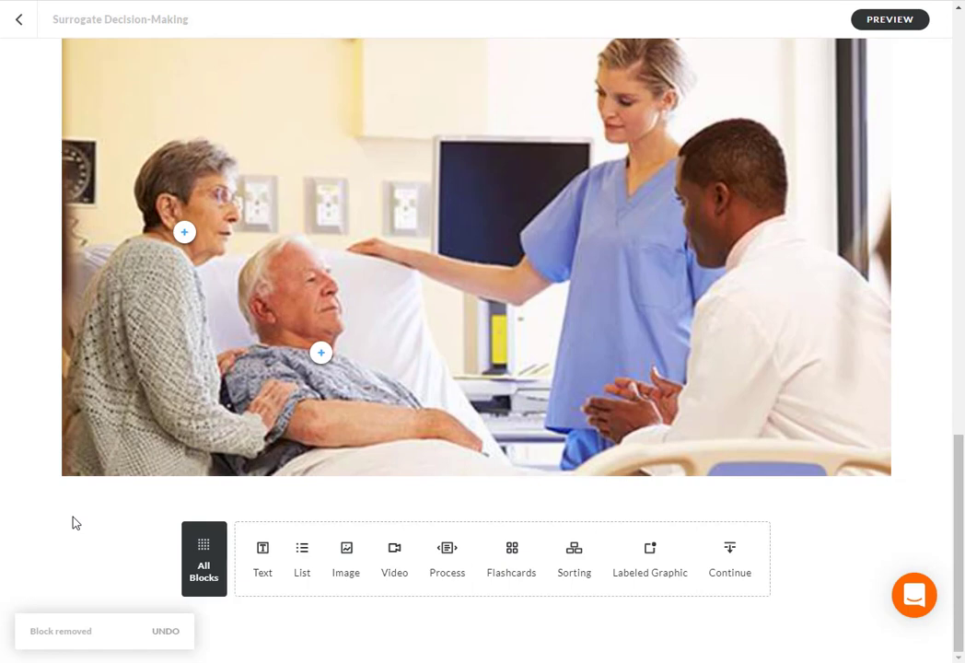
Insert a Multiple choice template from the Block Library's Knowledge Check category.
{"action": "left_click", "coordinate": [200, 556]}
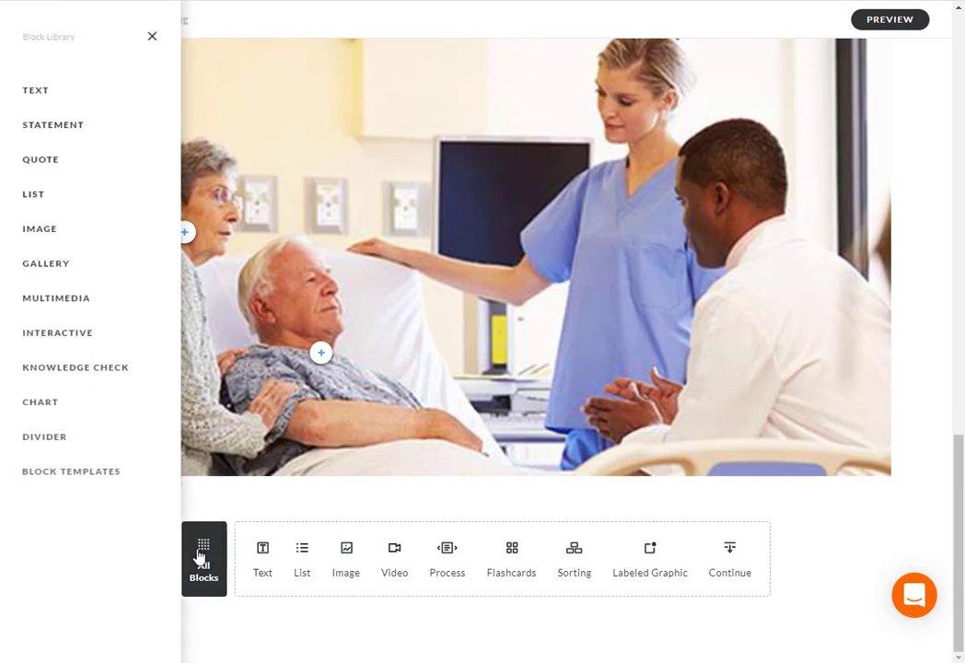
{"action": "left_click", "coordinate": [68, 371]}
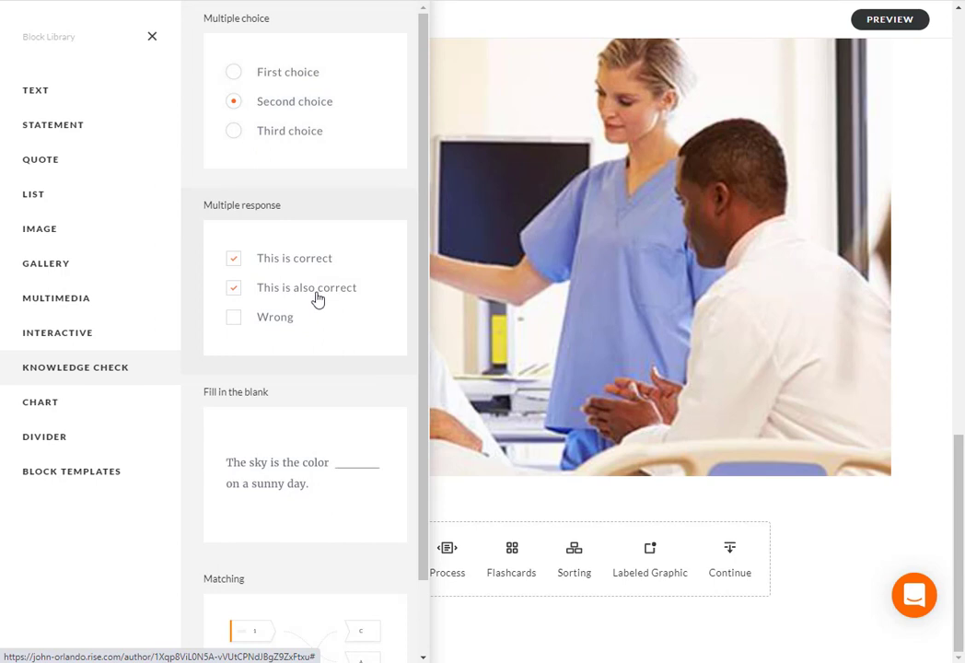
{"action": "scroll", "coordinate": [317, 299], "scroll_direction": "down", "scroll_amount": 1}
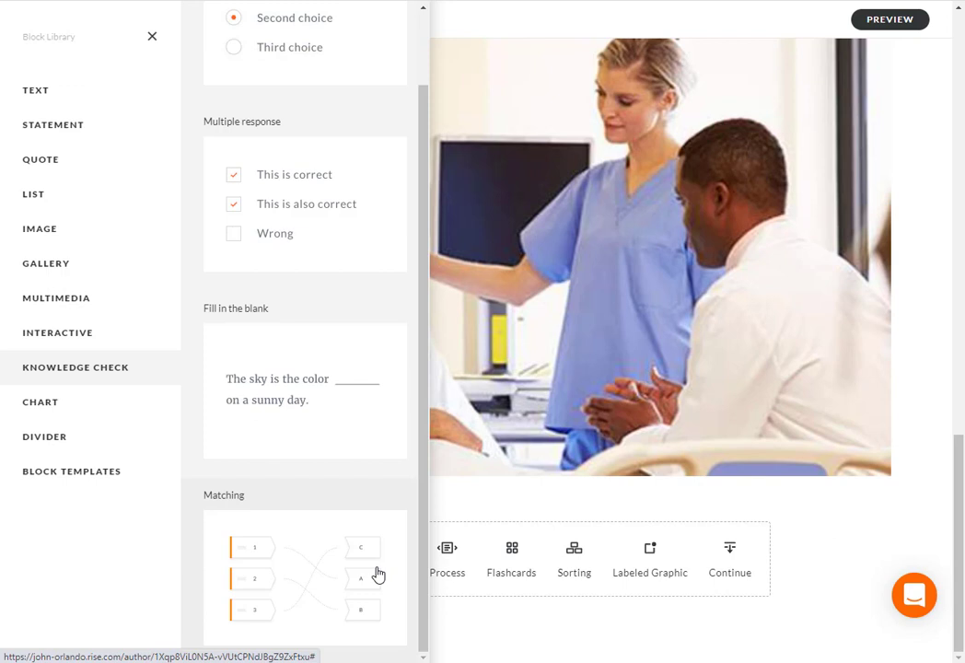
{"action": "scroll", "coordinate": [338, 610], "scroll_direction": "up", "scroll_amount": 1}
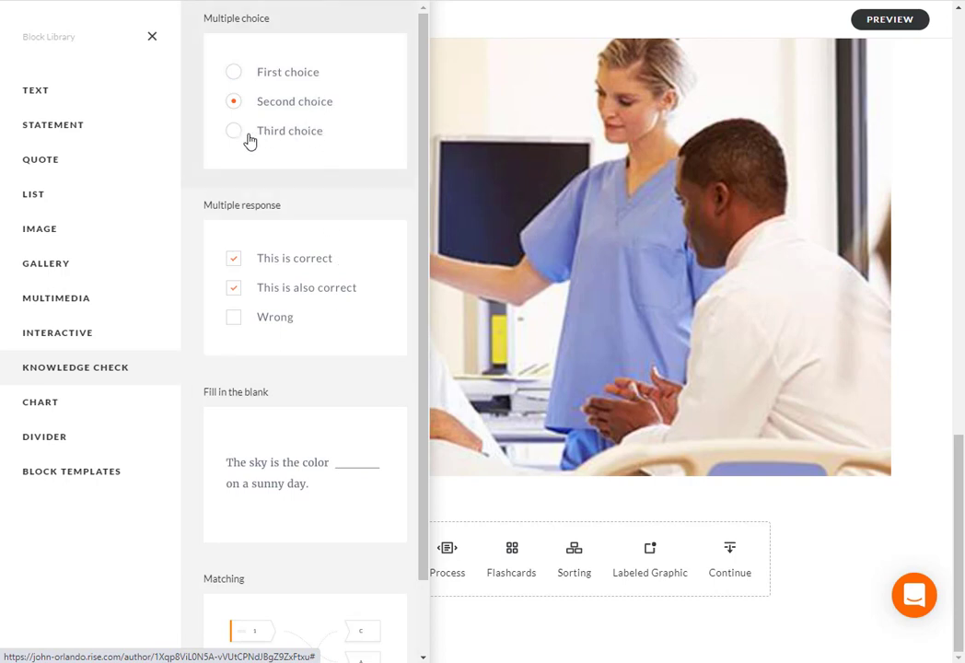
{"action": "left_click", "coordinate": [279, 130]}
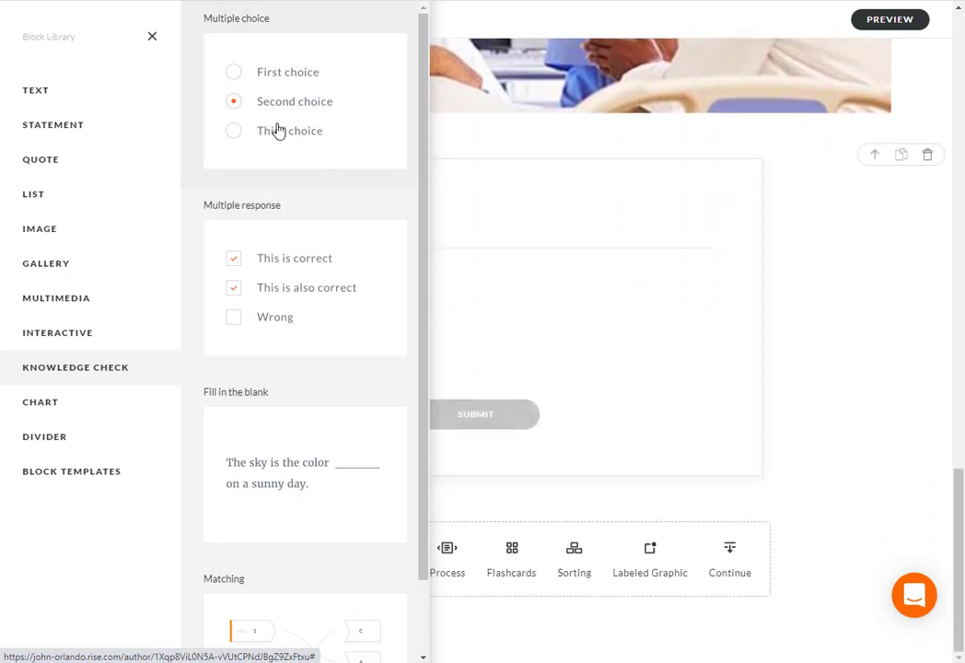
Paste the question 'Who should decide what will be done?' into the new knowledge check.
{"action": "left_click", "coordinate": [148, 37]}
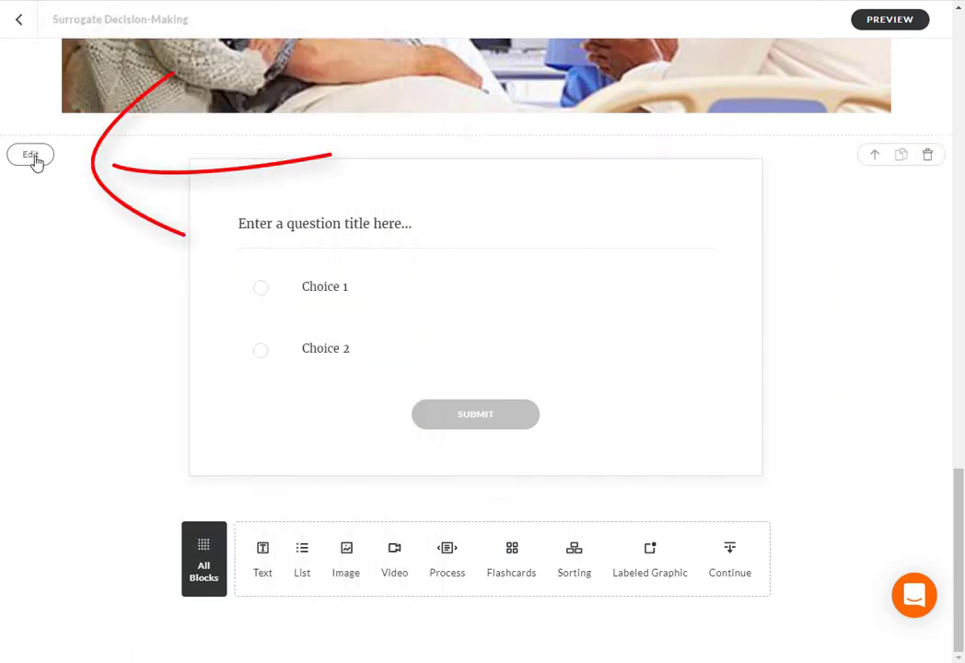
{"action": "left_click", "coordinate": [32, 156]}
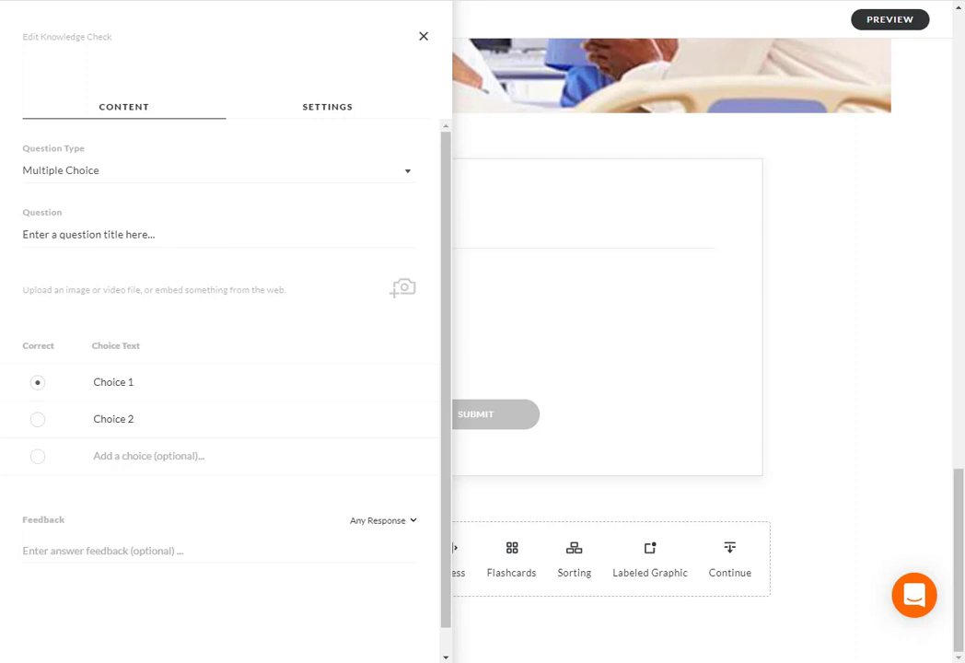
{"action": "left_click", "coordinate": [160, 234]}
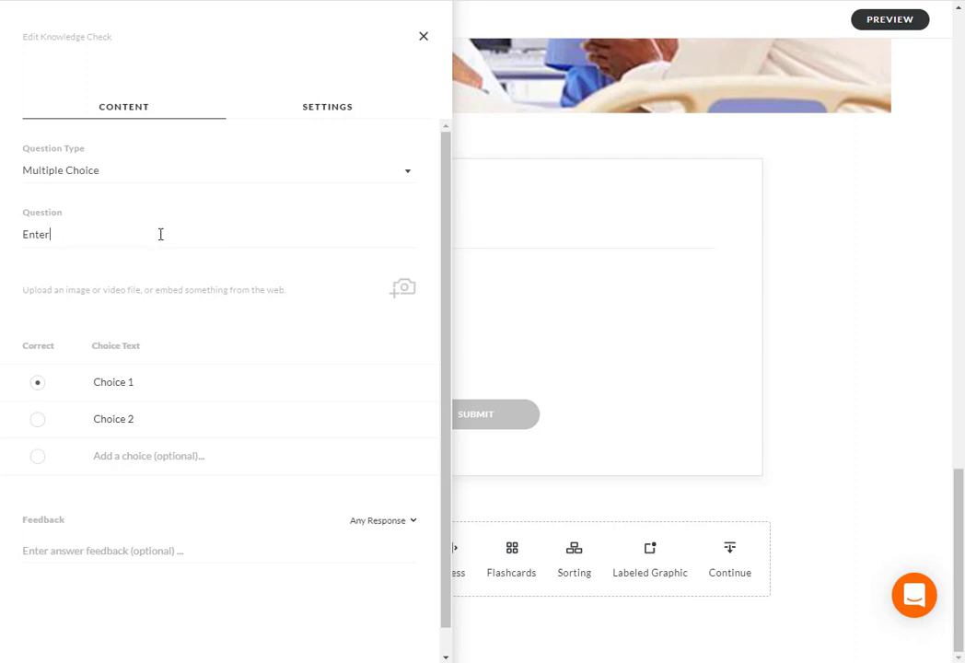
{"action": "right_click", "coordinate": [27, 239]}
{"action": "left_click", "coordinate": [64, 352]}
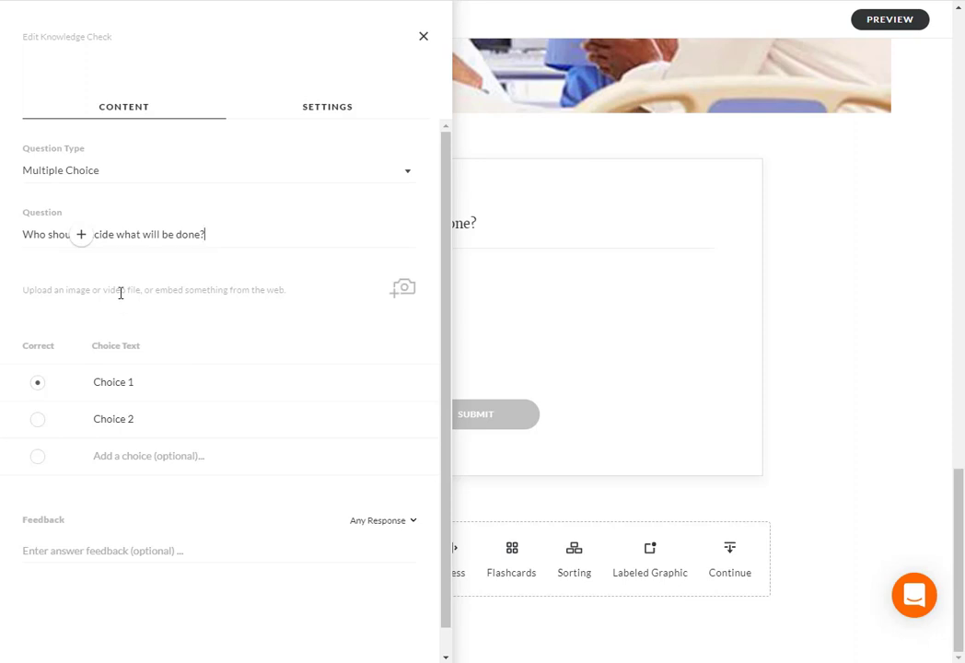
Add a third answer choice and clear the Choice 1 placeholder text.
{"action": "scroll", "coordinate": [184, 406], "scroll_direction": "down", "scroll_amount": 1}
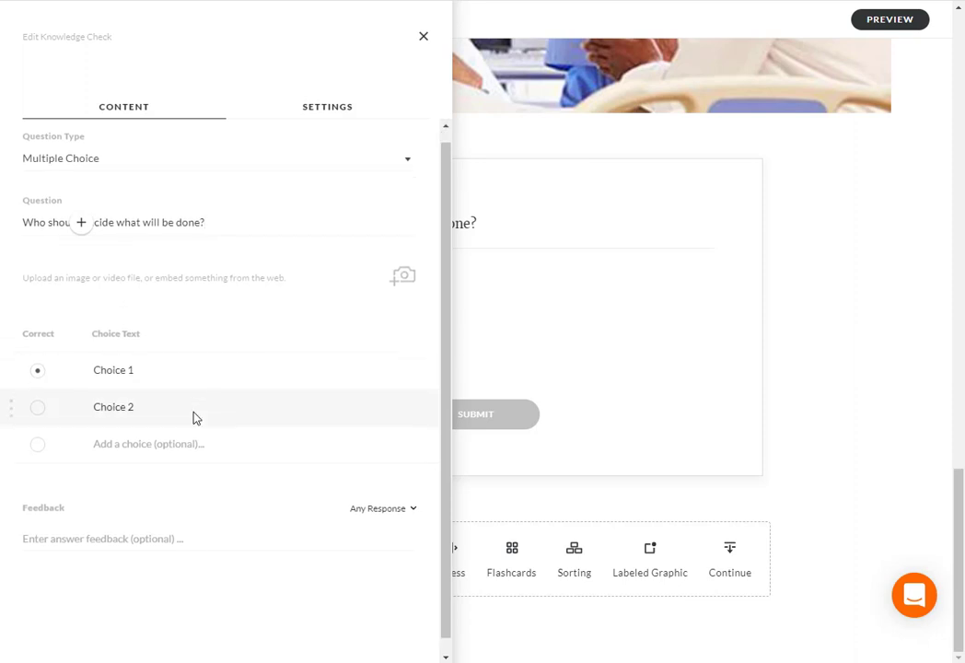
{"action": "left_click", "coordinate": [101, 431]}
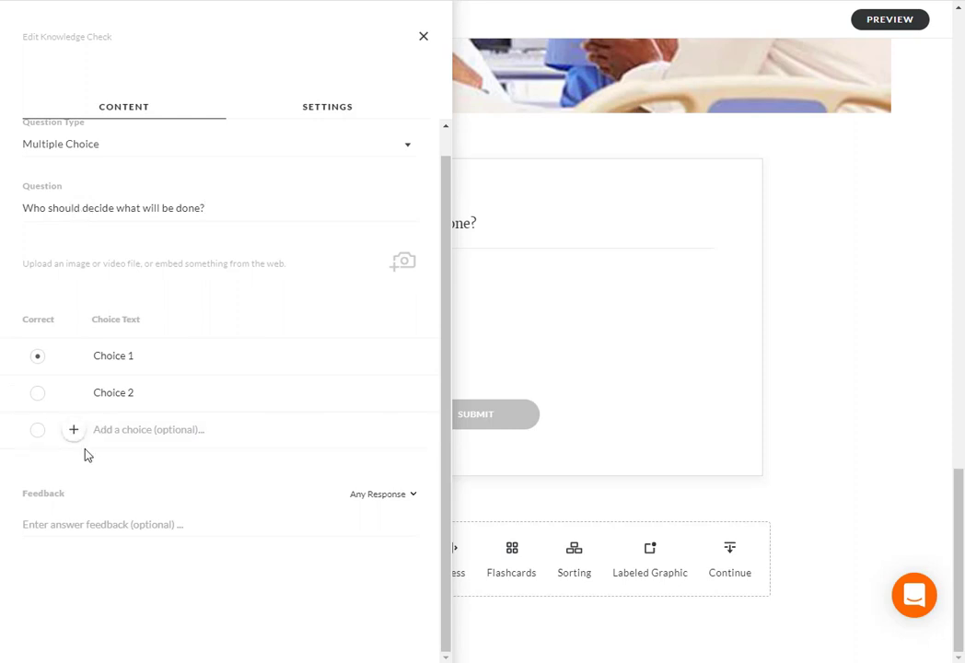
{"action": "left_click", "coordinate": [74, 433]}
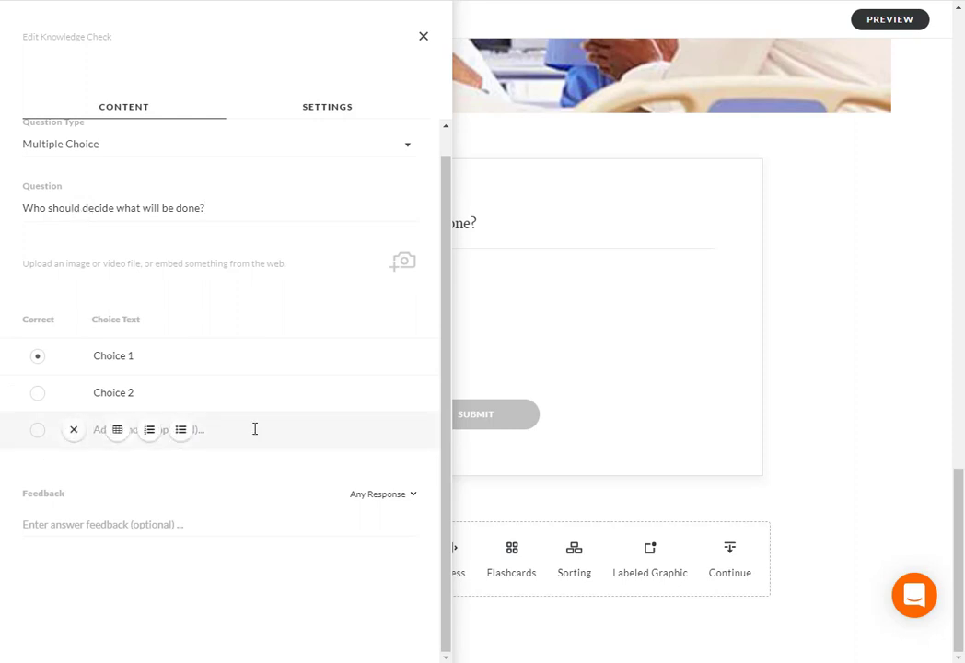
{"action": "left_click", "coordinate": [74, 430]}
{"action": "triple_click", "coordinate": [112, 356]}
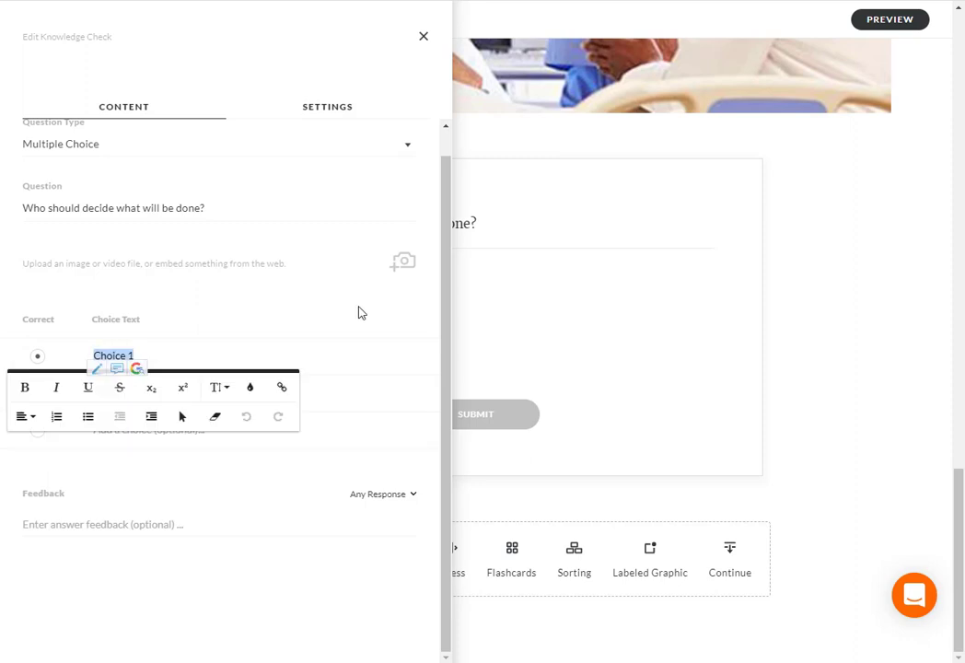
{"action": "key", "text": "BackSpace"}
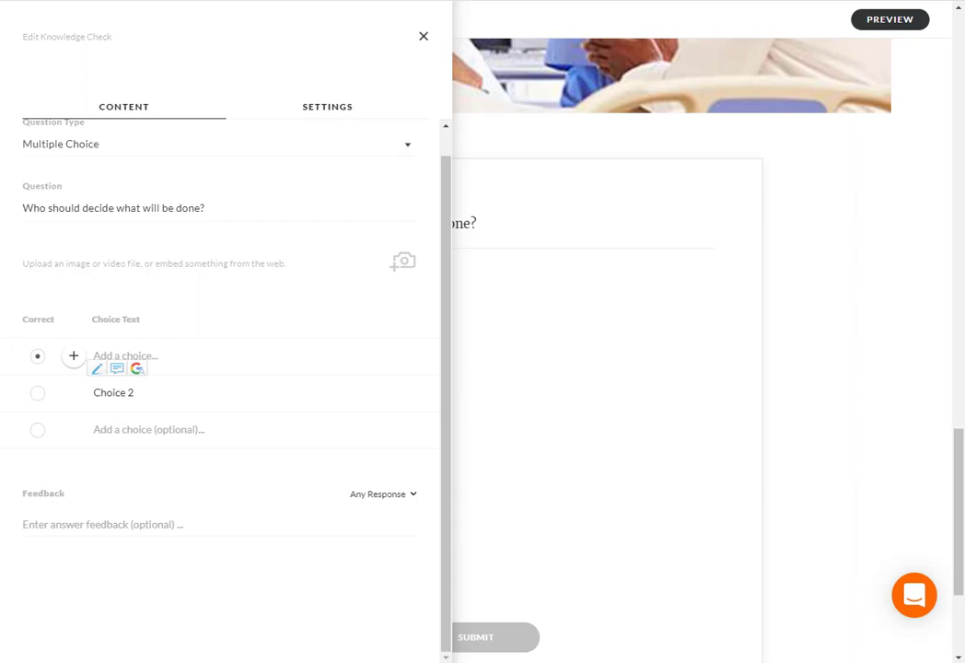
Enter choices 'The patient' and 'The patient's wife', paste the third, and mark the wife correct.
{"action": "type", "text": "The patient"}
{"action": "key", "text": "Tab"}
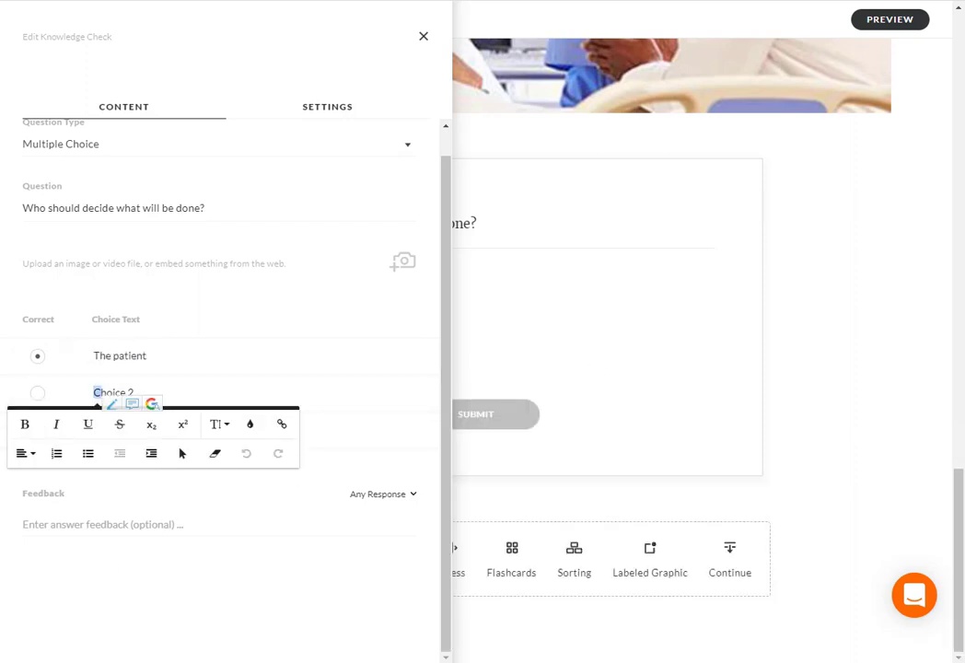
{"action": "type", "text": "The patient's wife"}
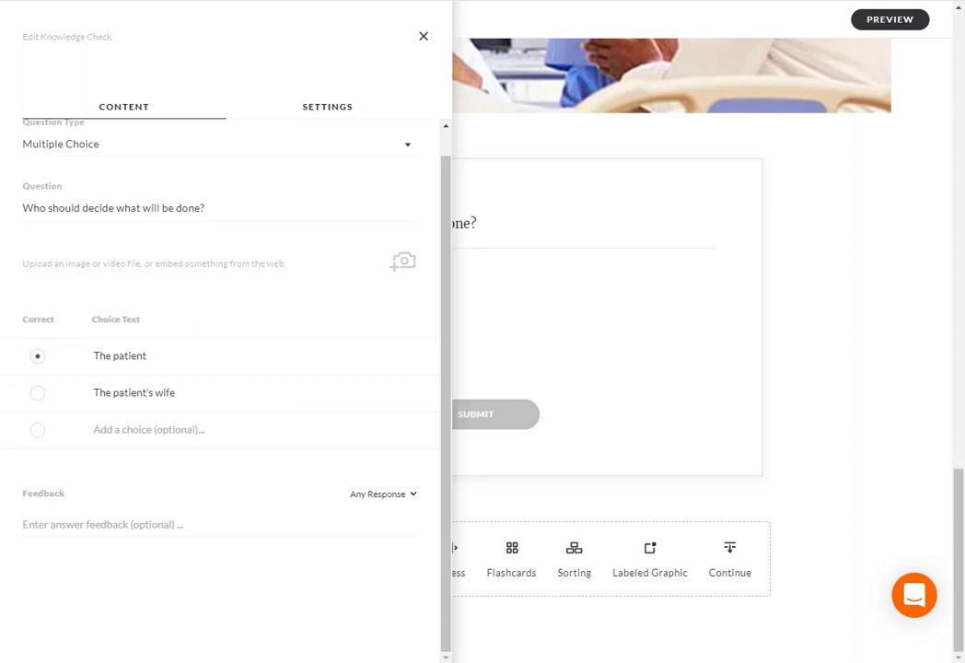
{"action": "left_click", "coordinate": [71, 433]}
{"action": "type", "text": "A court-appointed guardian"}
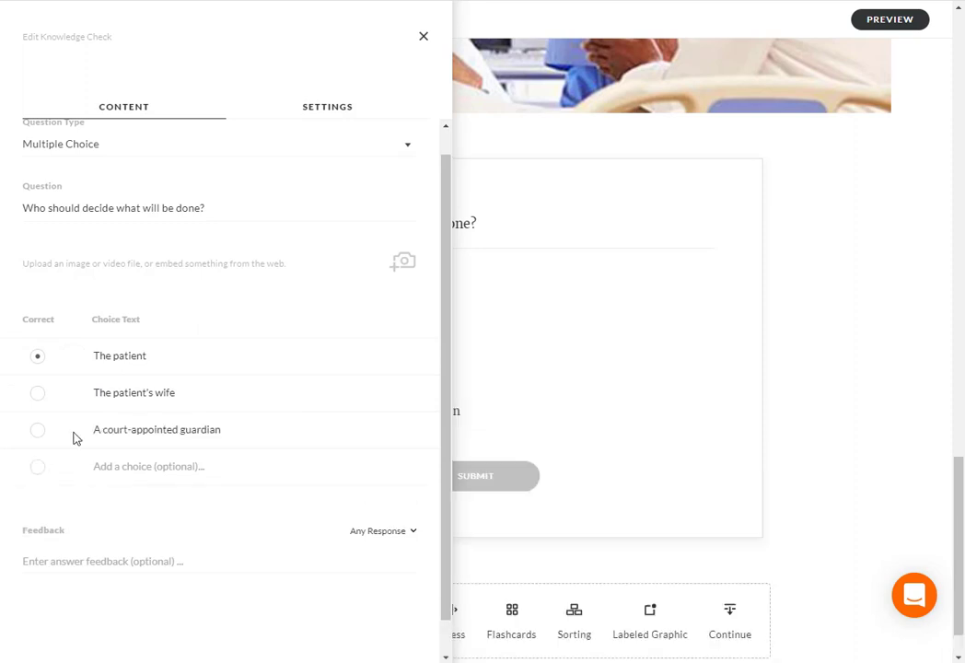
{"action": "left_click", "coordinate": [39, 356]}
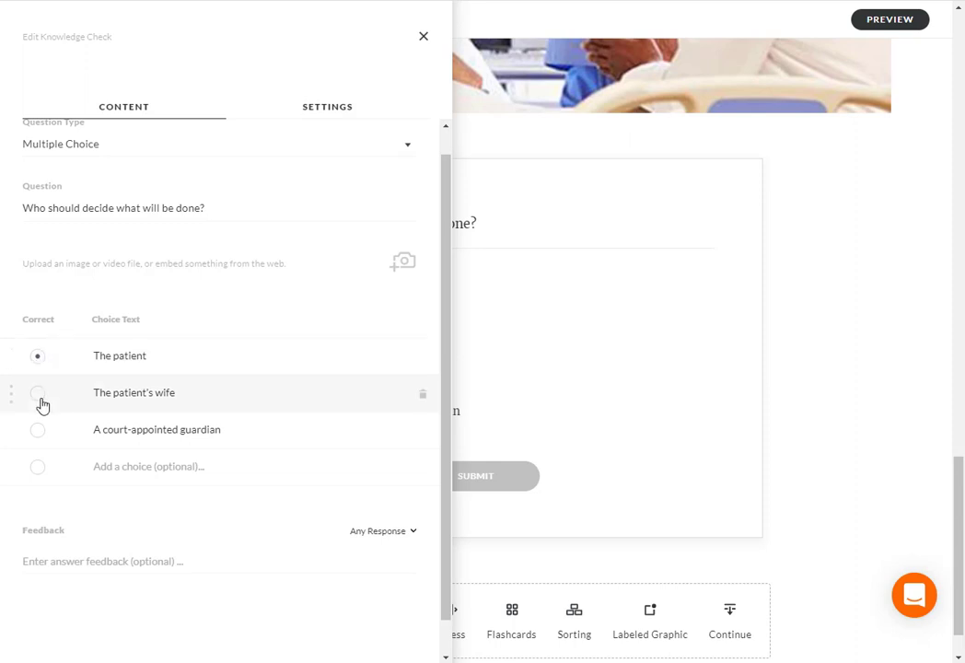
{"action": "left_click", "coordinate": [37, 394]}
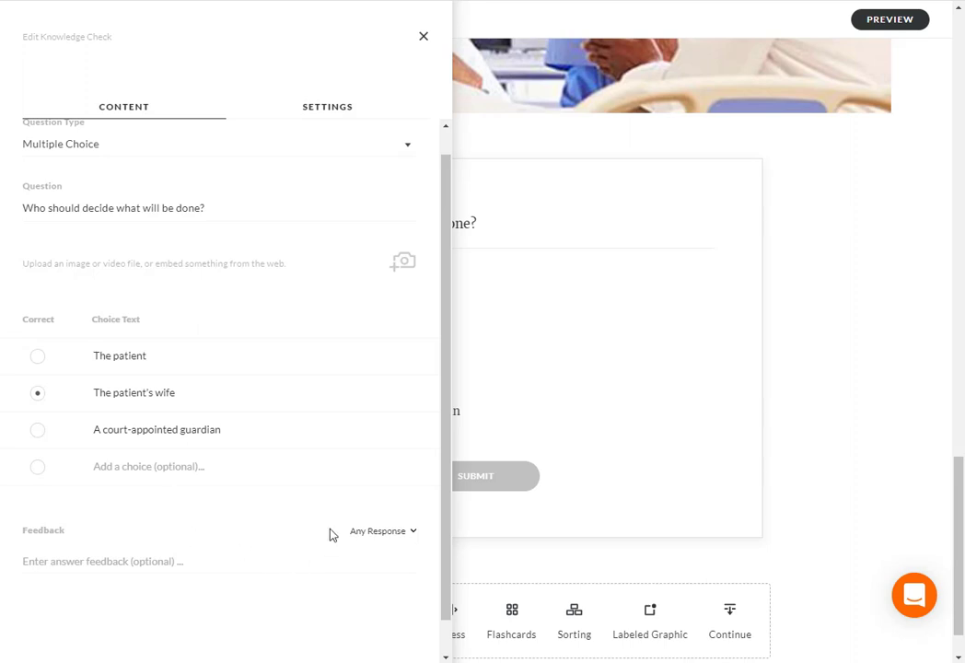
Close the knowledge check editor and return to the top of the lesson.
{"action": "left_click", "coordinate": [562, 534]}
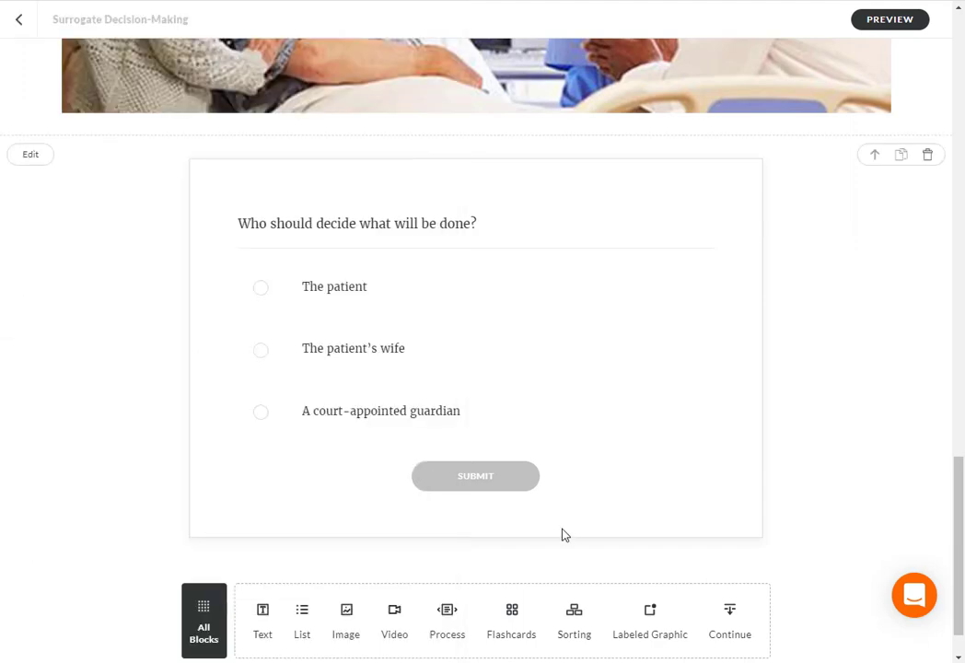
{"action": "scroll", "coordinate": [818, 408], "scroll_direction": "up", "scroll_amount": 3}
{"action": "scroll", "coordinate": [818, 408], "scroll_direction": "up", "scroll_amount": 15}
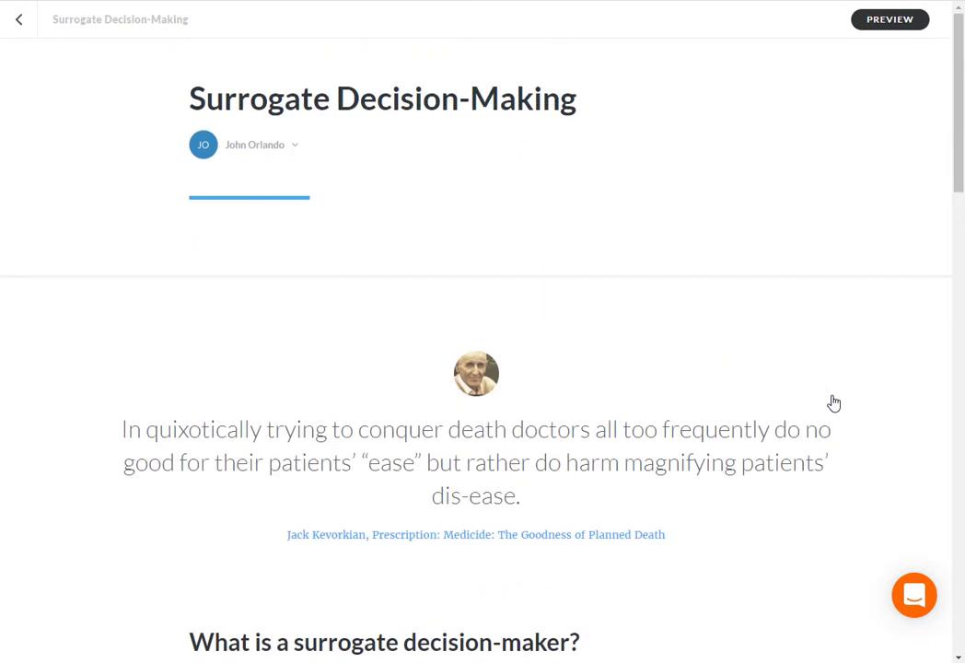
Preview the lesson, reviewing the quote, JAMA video, labeled hospital photo and quiz.
{"action": "left_click", "coordinate": [901, 18]}
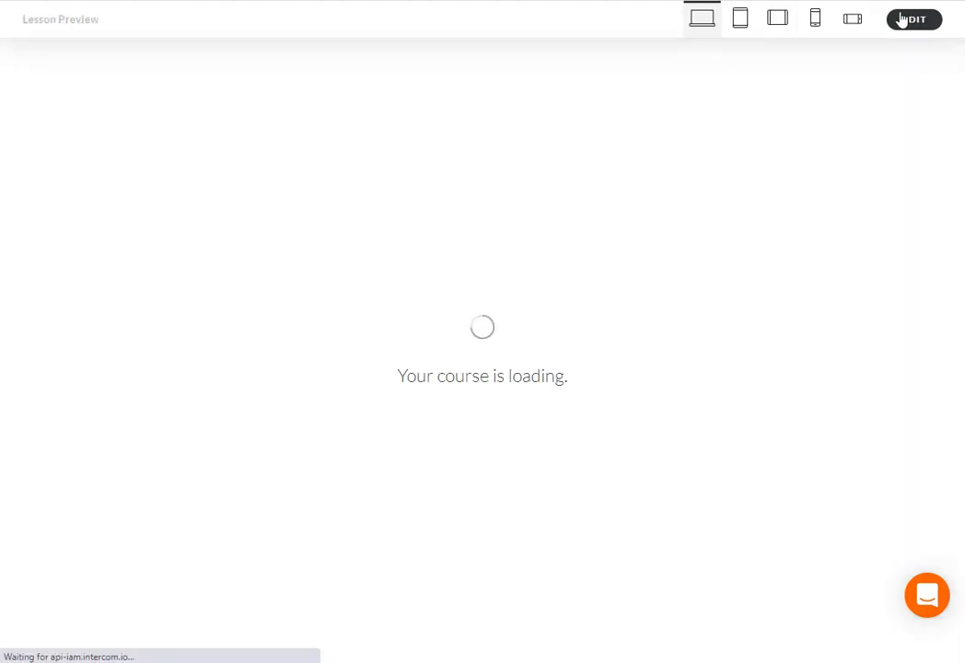
{"action": "scroll", "coordinate": [298, 243], "scroll_direction": "down", "scroll_amount": 1}
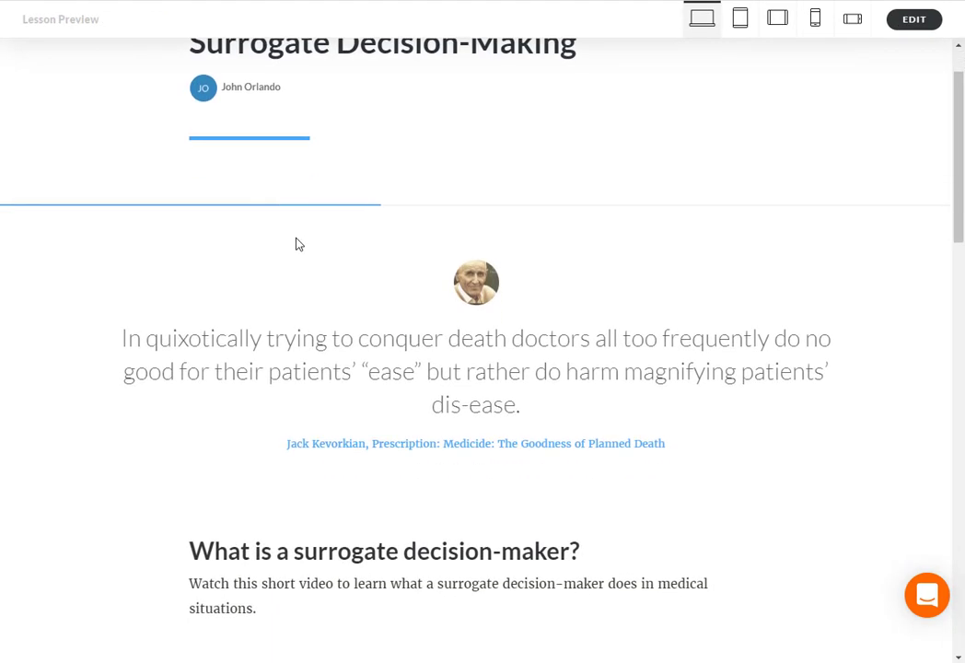
{"action": "scroll", "coordinate": [329, 279], "scroll_direction": "down", "scroll_amount": 5}
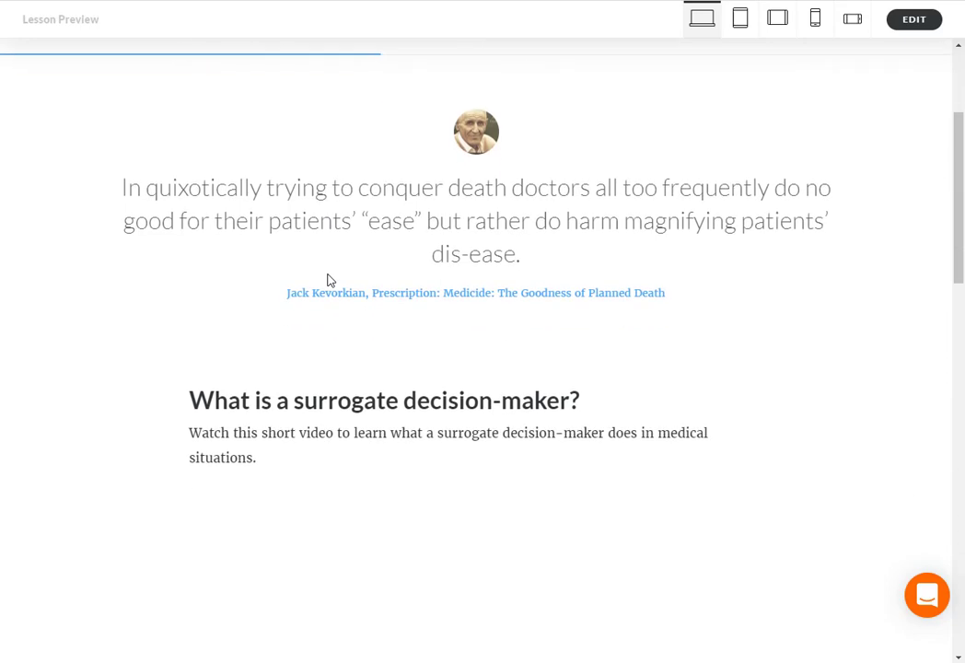
{"action": "scroll", "coordinate": [329, 279], "scroll_direction": "down", "scroll_amount": 1}
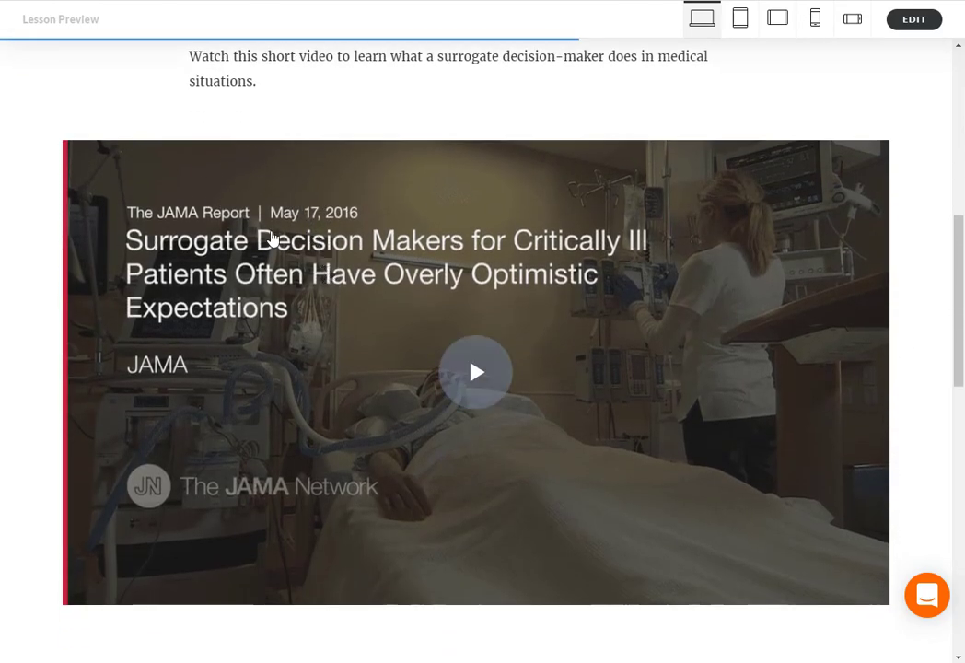
{"action": "scroll", "coordinate": [291, 323], "scroll_direction": "up", "scroll_amount": 4}
{"action": "scroll", "coordinate": [292, 280], "scroll_direction": "up", "scroll_amount": 2}
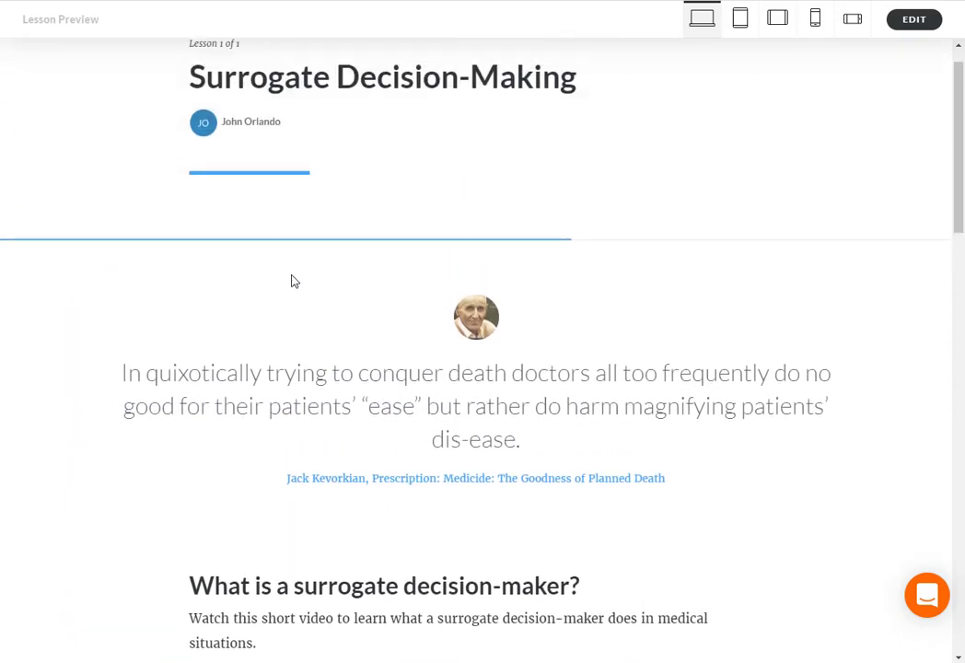
{"action": "scroll", "coordinate": [293, 276], "scroll_direction": "down", "scroll_amount": 4}
{"action": "scroll", "coordinate": [293, 277], "scroll_direction": "down", "scroll_amount": 7}
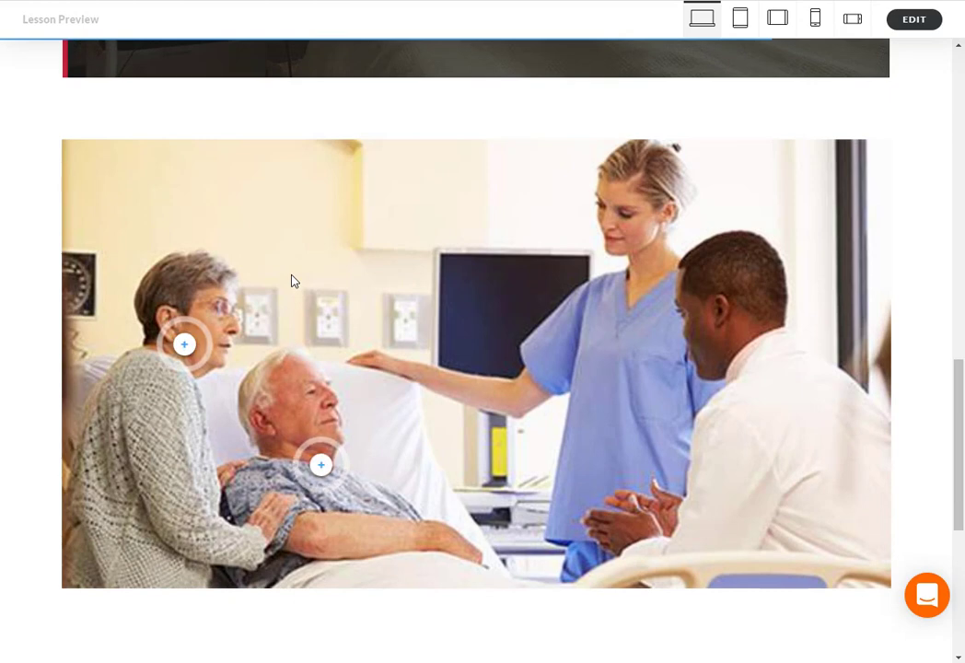
{"action": "scroll", "coordinate": [293, 281], "scroll_direction": "down", "scroll_amount": 3}
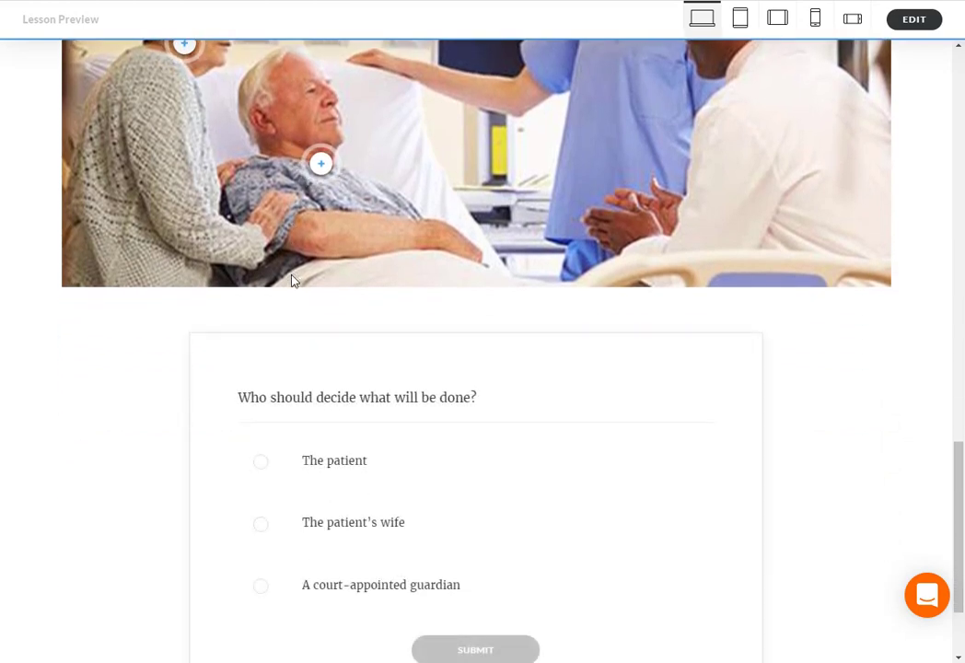
{"action": "scroll", "coordinate": [293, 276], "scroll_direction": "down", "scroll_amount": 2}
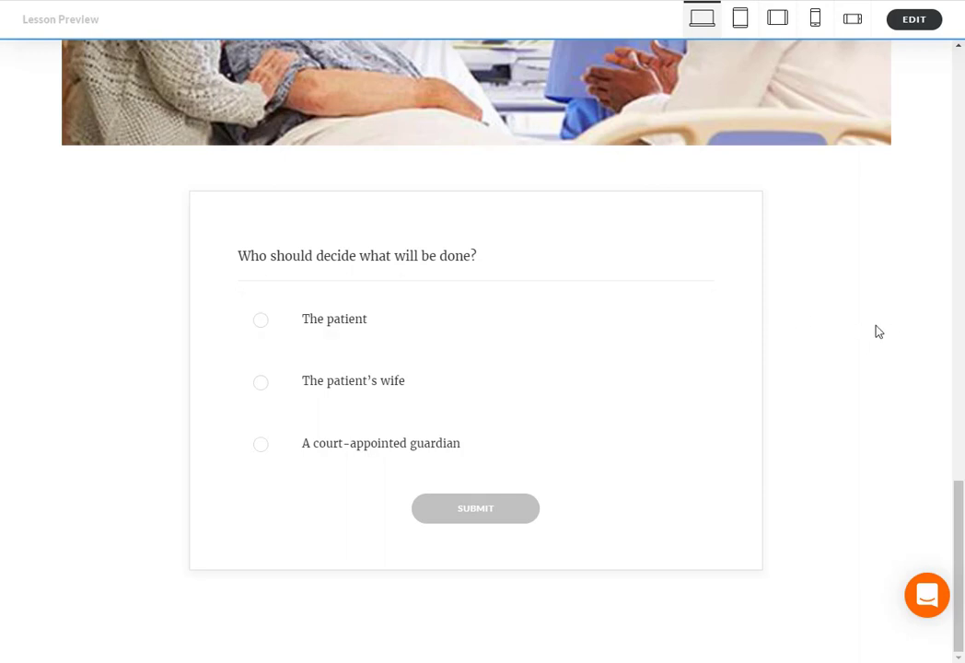
{"action": "scroll", "coordinate": [880, 331], "scroll_direction": "up", "scroll_amount": 8}
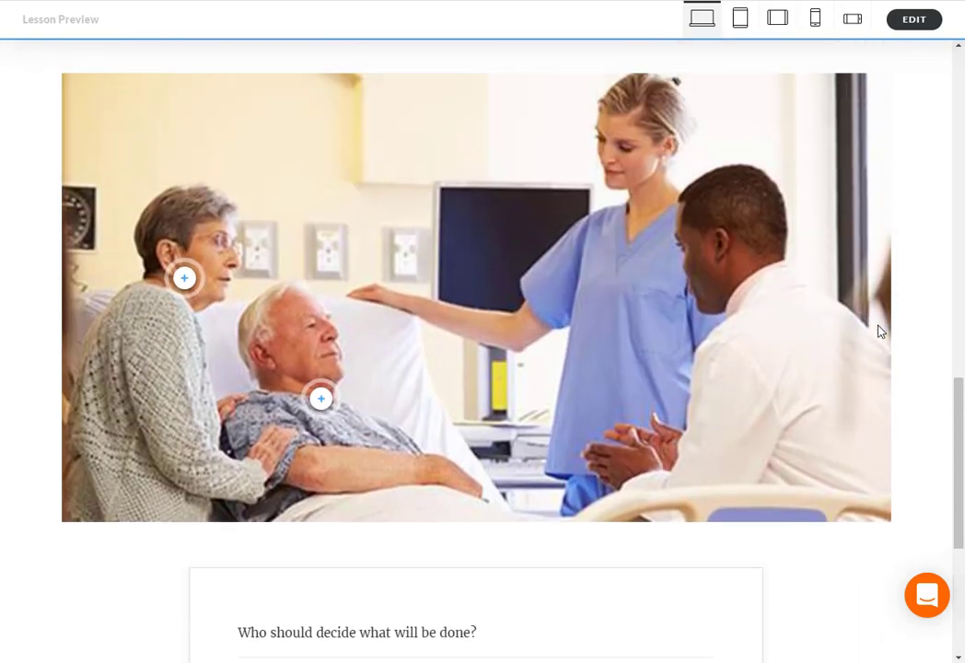
{"action": "scroll", "coordinate": [880, 332], "scroll_direction": "up", "scroll_amount": 6}
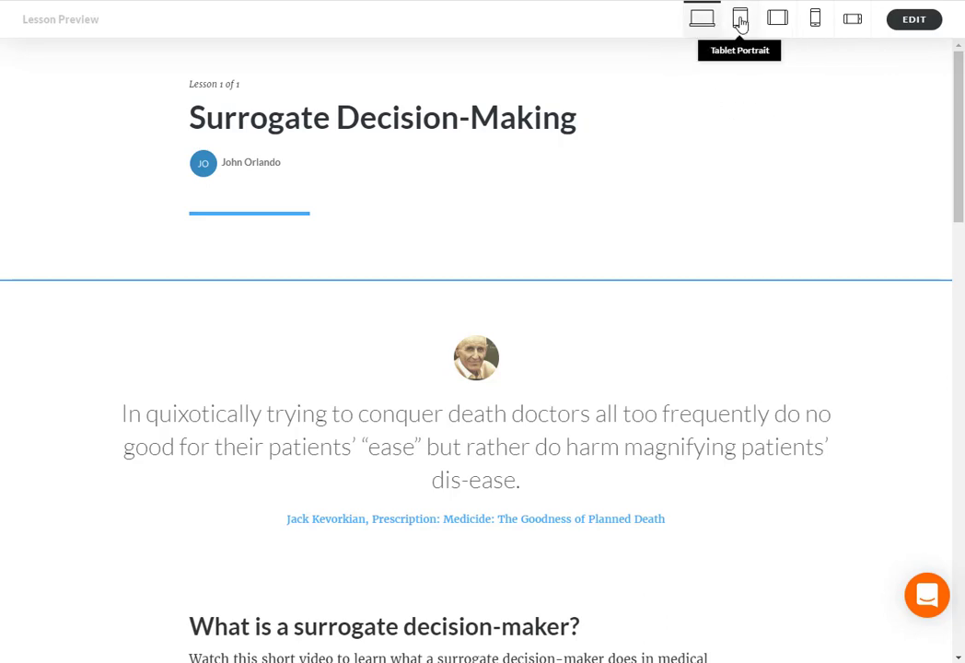
Preview the lesson in Tablet Portrait and Tablet Landscape layouts.
{"action": "left_click", "coordinate": [741, 20]}
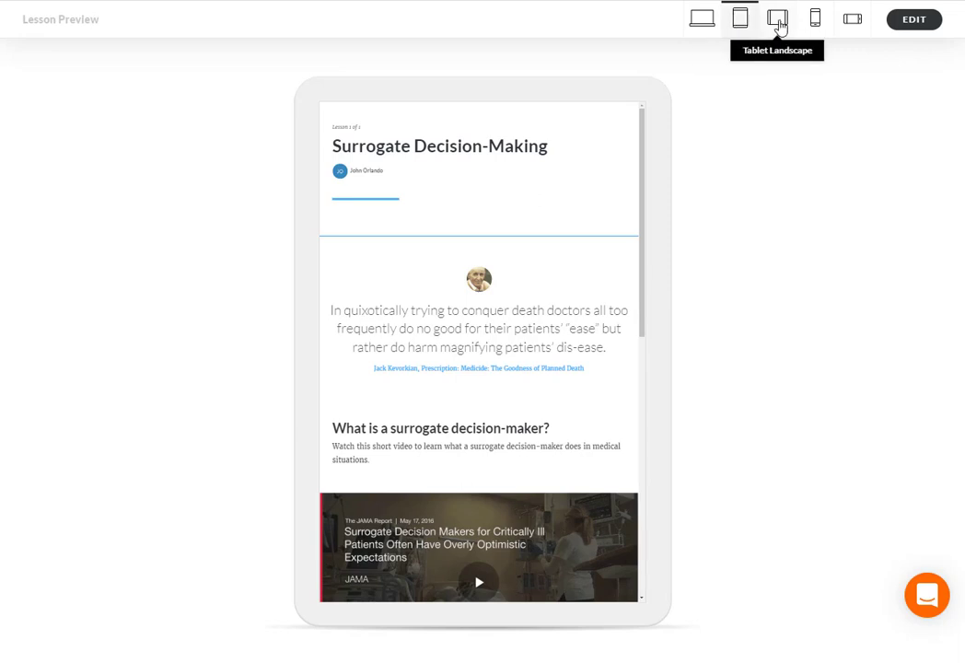
{"action": "left_click", "coordinate": [778, 28]}
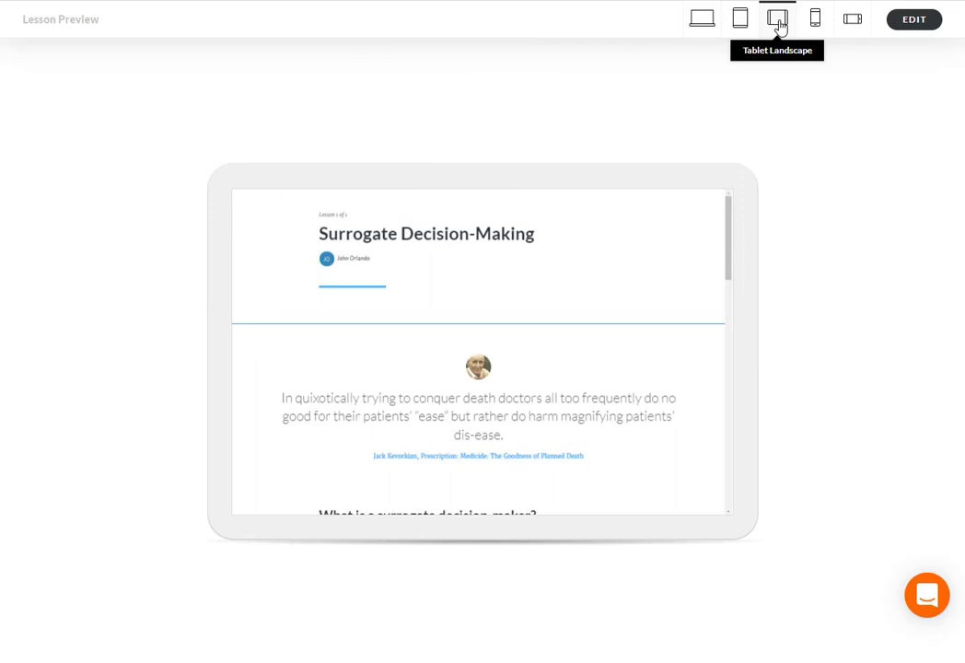
{"action": "left_click_drag", "start_coordinate": [730, 224], "coordinate": [743, 197]}
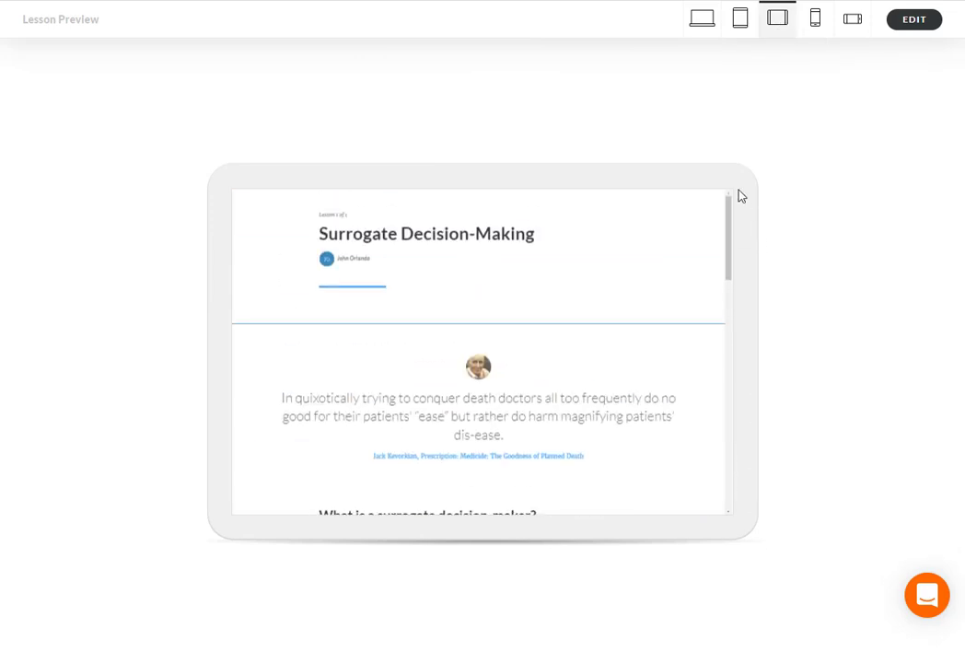
Preview the lesson in Mobile Portrait and Mobile Landscape, scrolling to the quiz.
{"action": "left_click", "coordinate": [817, 23]}
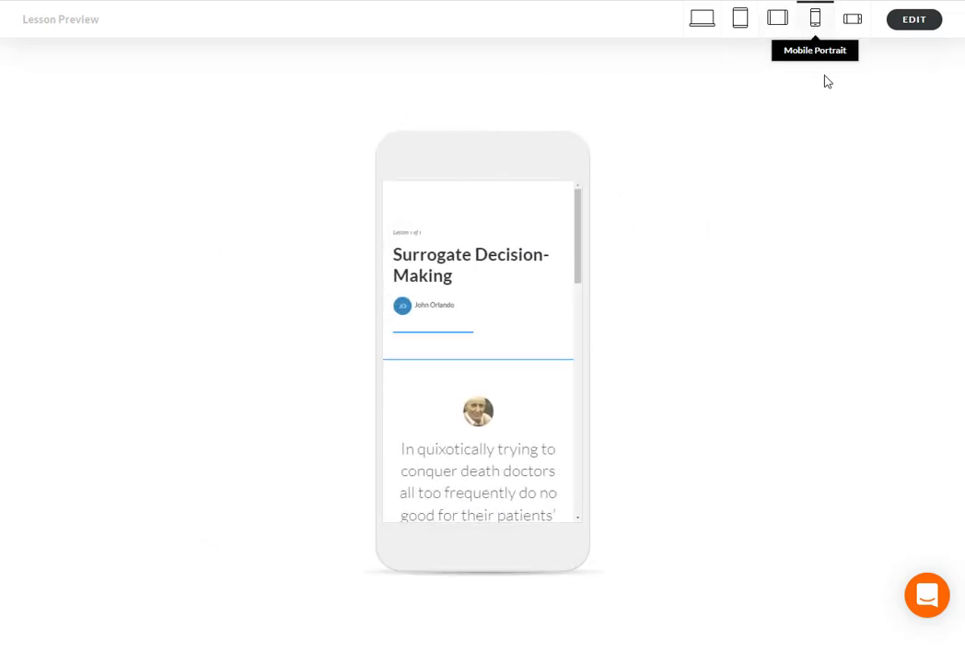
{"action": "left_click", "coordinate": [851, 24]}
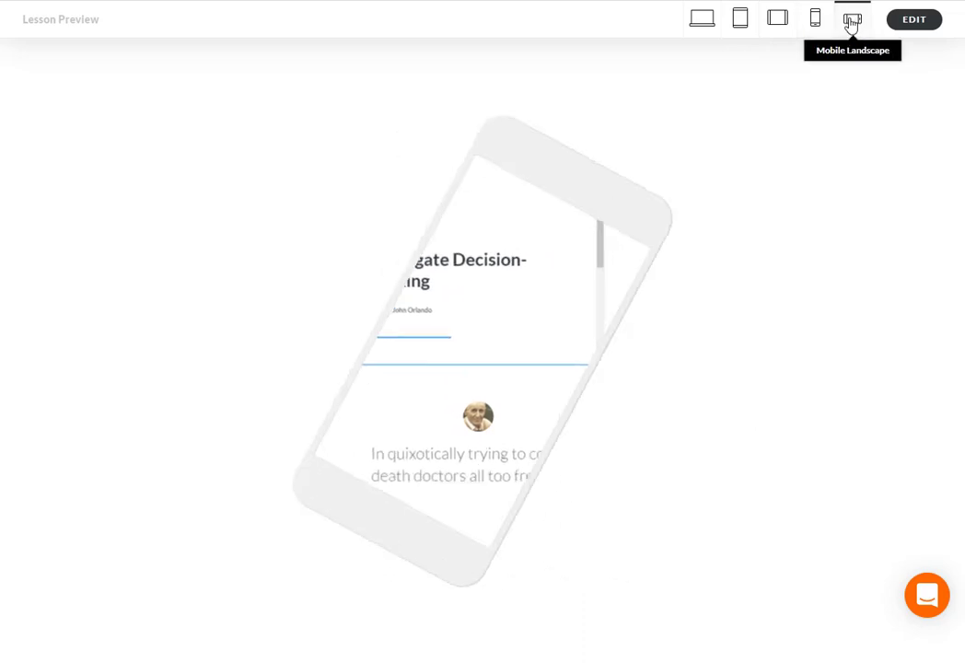
{"action": "left_click_drag", "start_coordinate": [651, 279], "coordinate": [648, 306]}
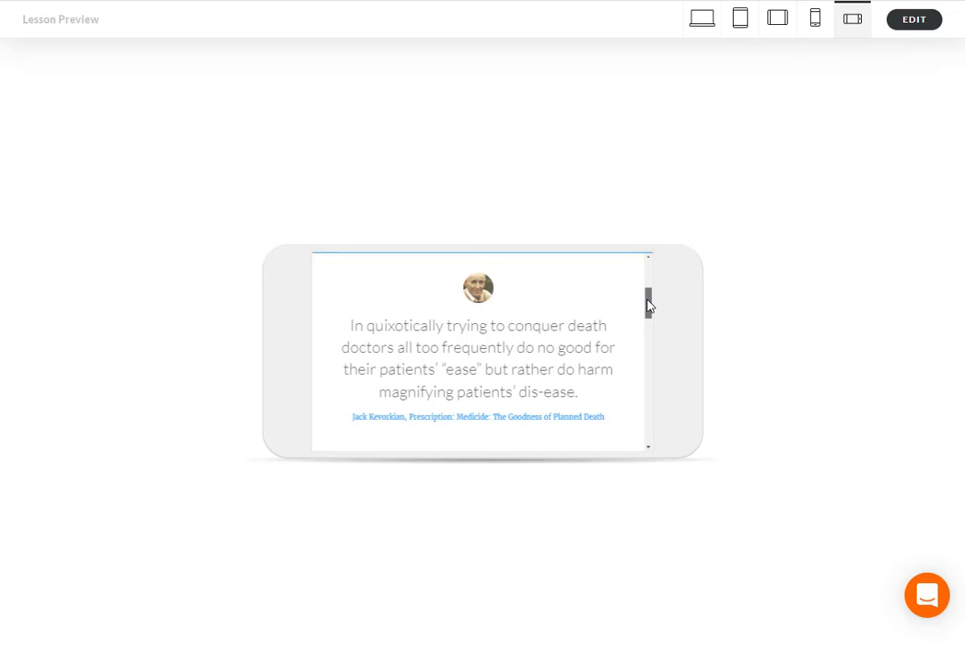
{"action": "left_click_drag", "start_coordinate": [649, 306], "coordinate": [651, 303]}
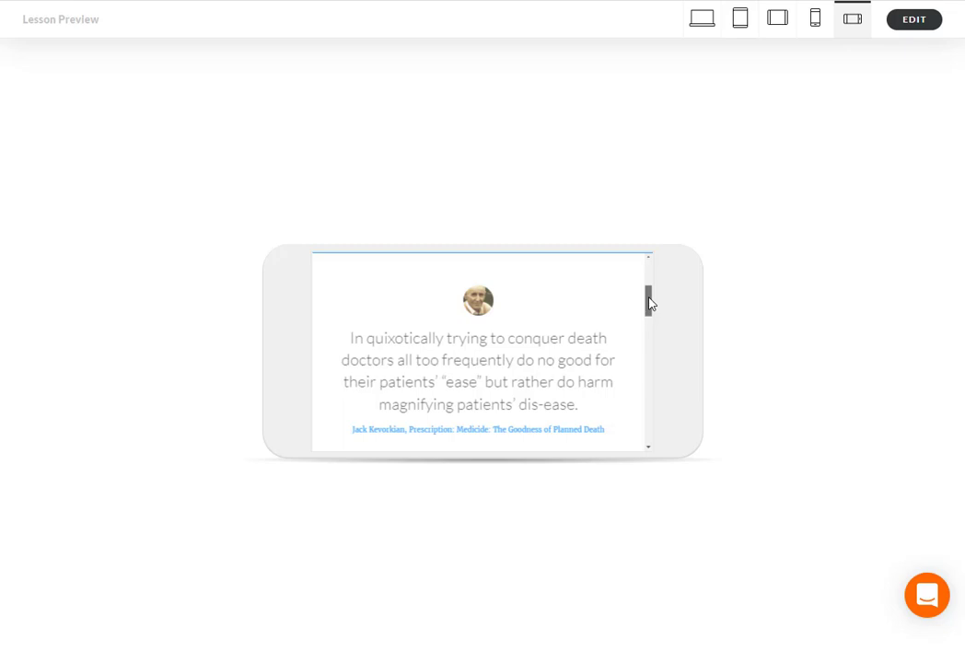
{"action": "left_click_drag", "start_coordinate": [649, 301], "coordinate": [646, 277]}
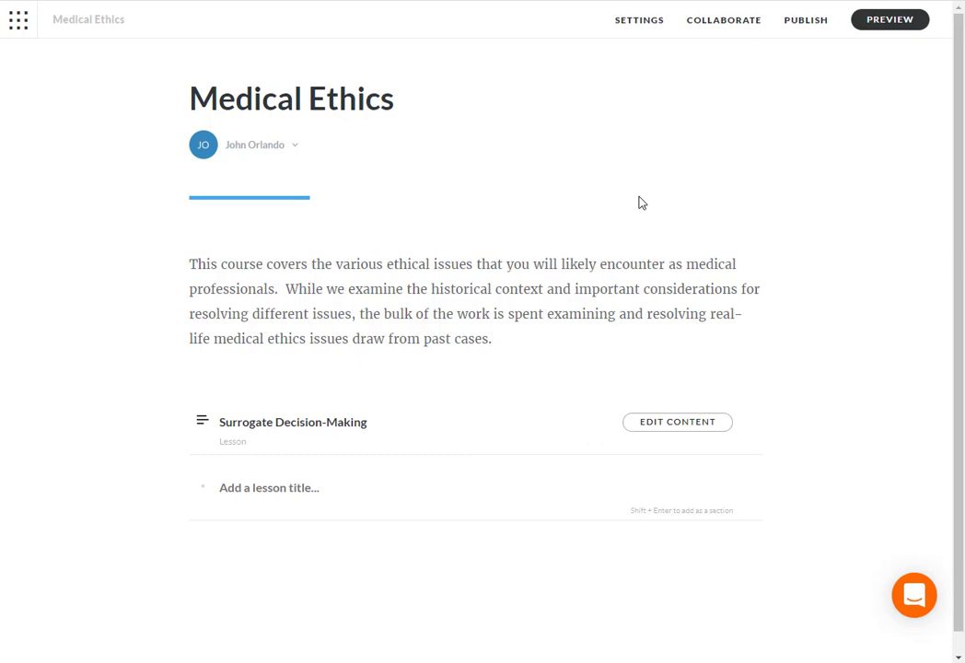
Open the Medical Ethics course preview and scroll over its description and lesson outline.
{"action": "left_click", "coordinate": [890, 23]}
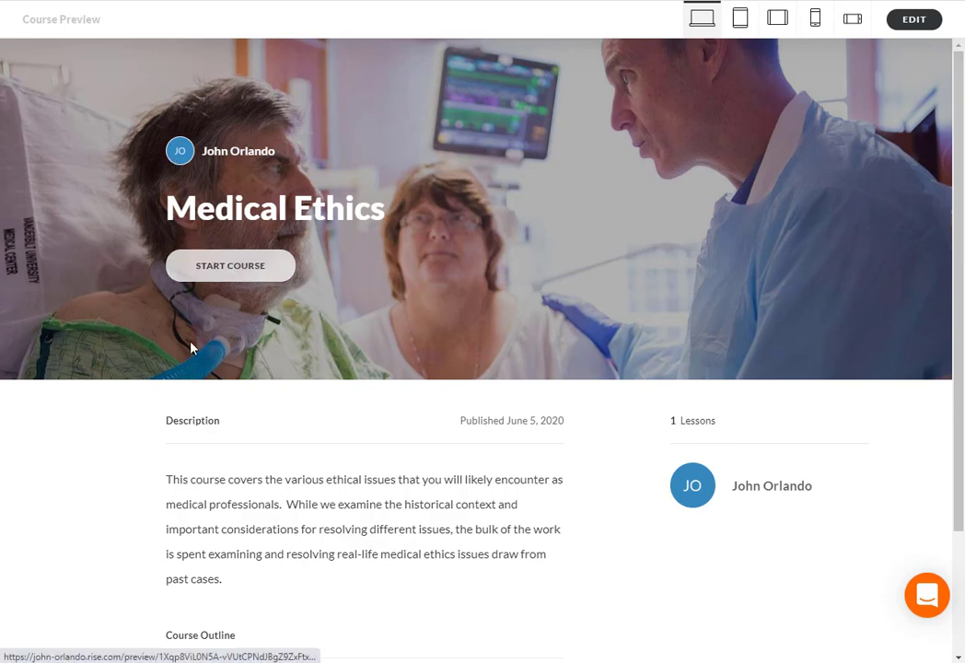
{"action": "scroll", "coordinate": [108, 498], "scroll_direction": "down", "scroll_amount": 2}
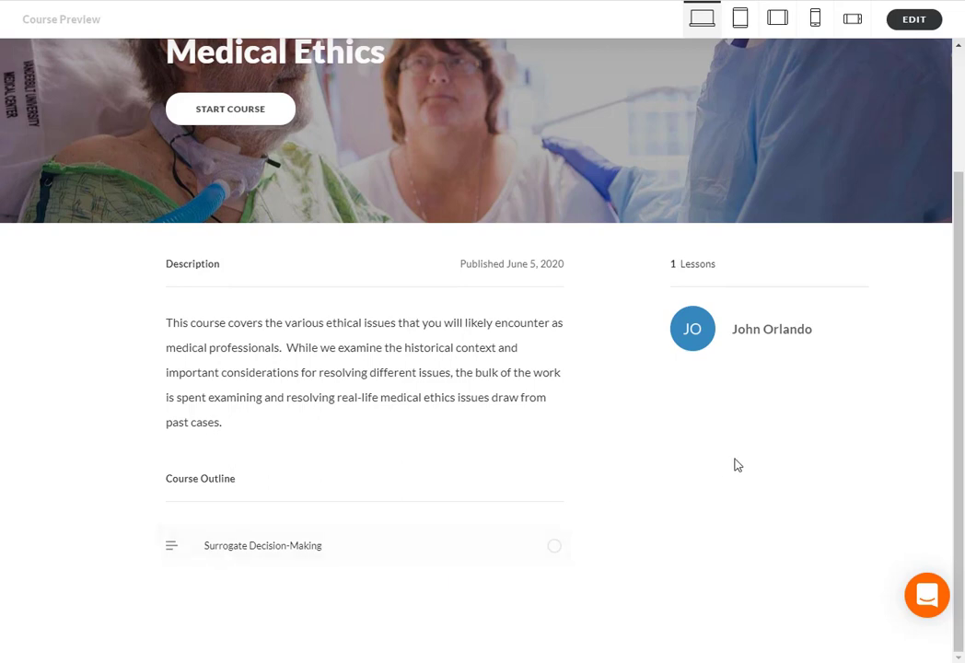
{"action": "scroll", "coordinate": [763, 465], "scroll_direction": "up", "scroll_amount": 2}
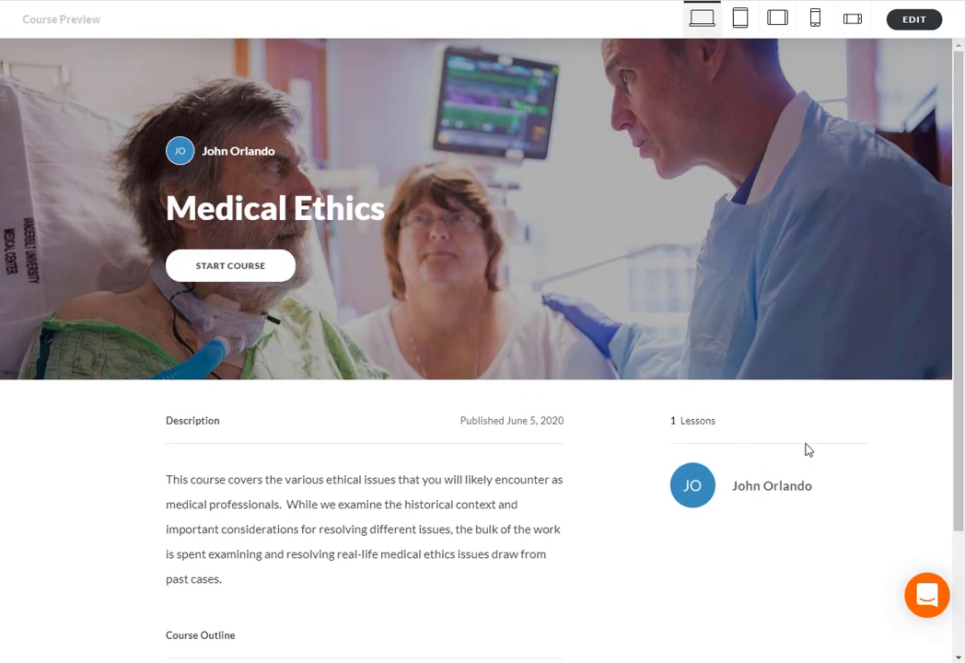